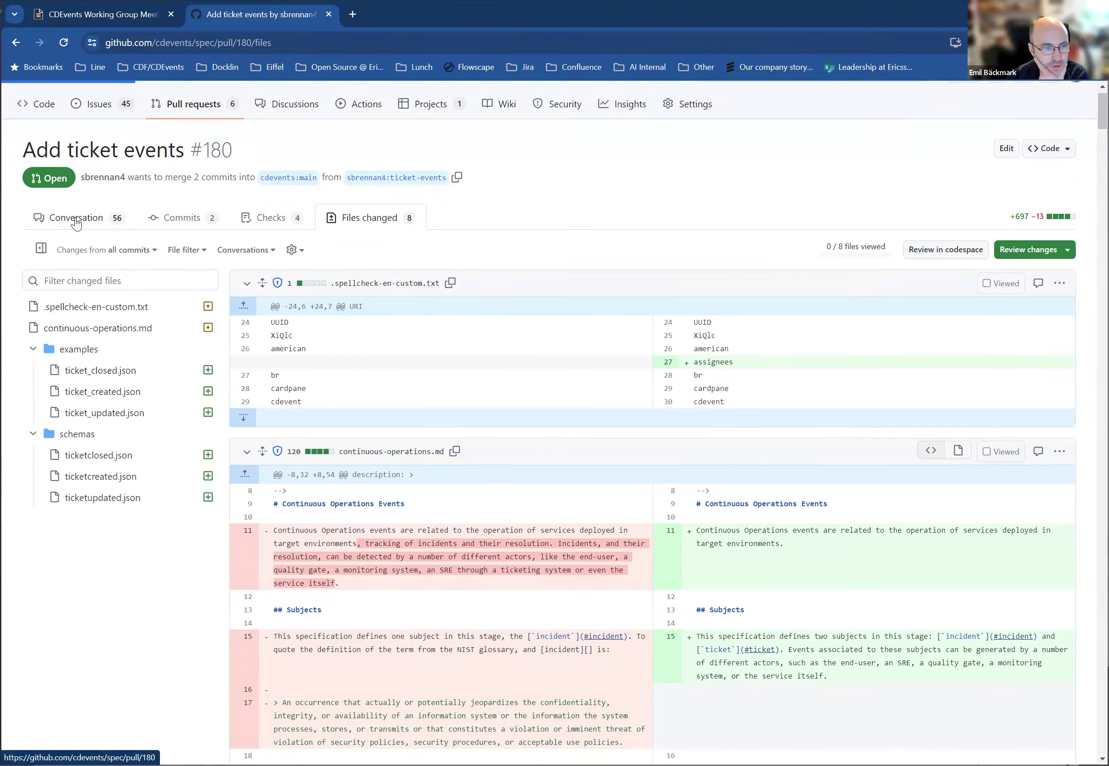
# - Review the ticket events pull request's conversation, from its description through the review comments to the merge requirements
pyautogui.click(76, 222)
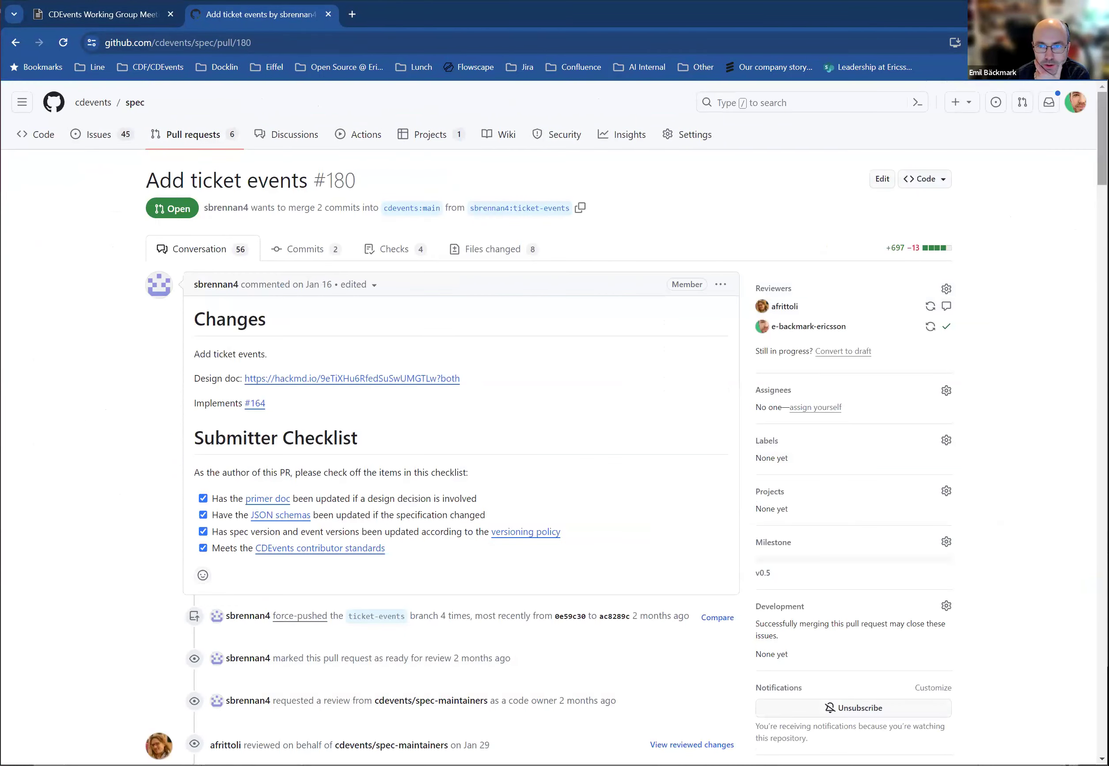
pyautogui.scroll(-6, 1074, 349)
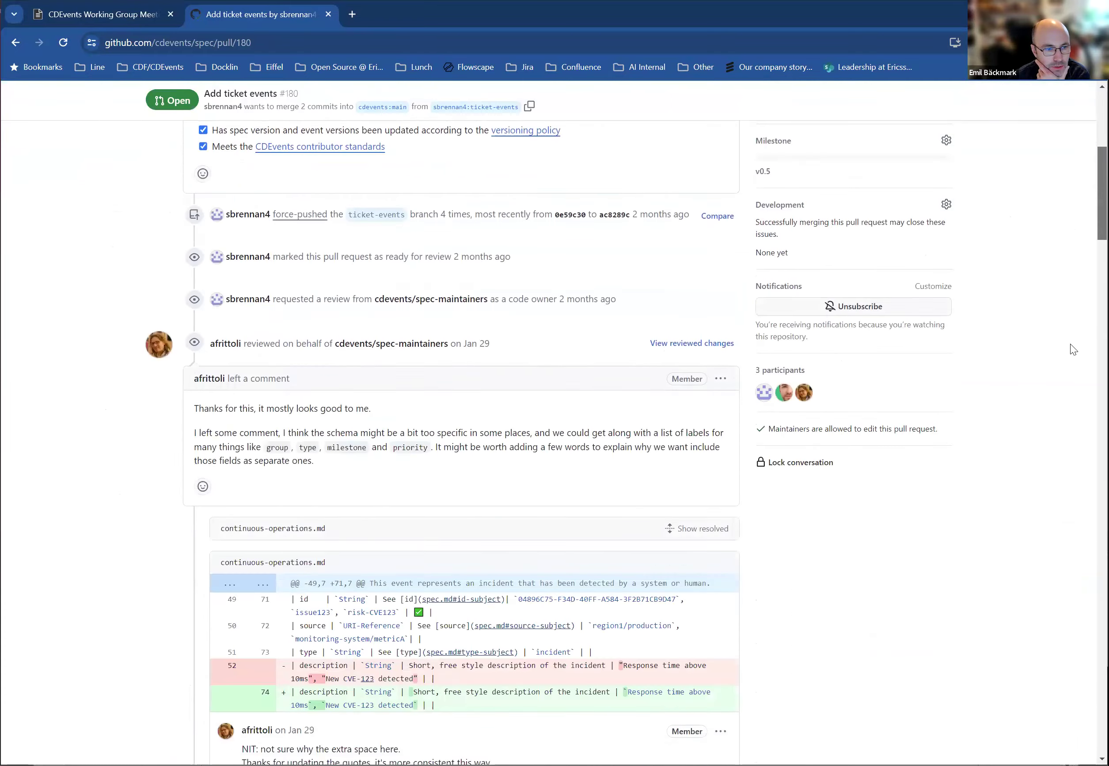
pyautogui.scroll(-20, 1074, 349)
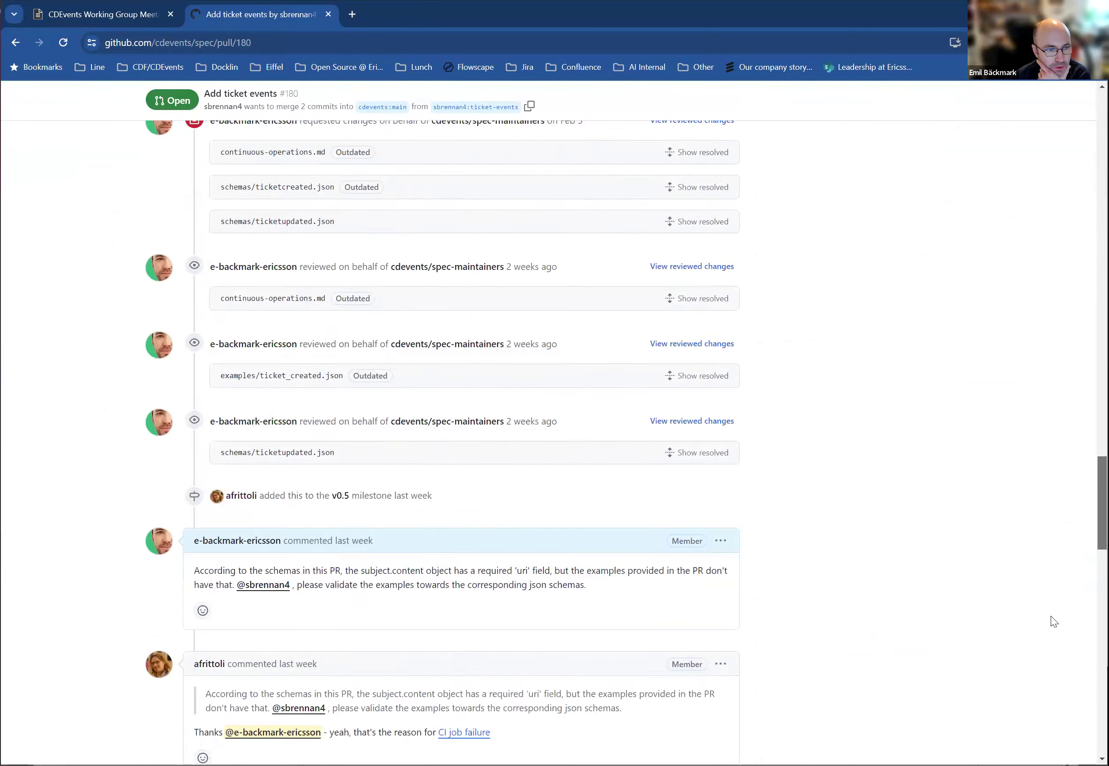
pyautogui.scroll(-12, 1054, 622)
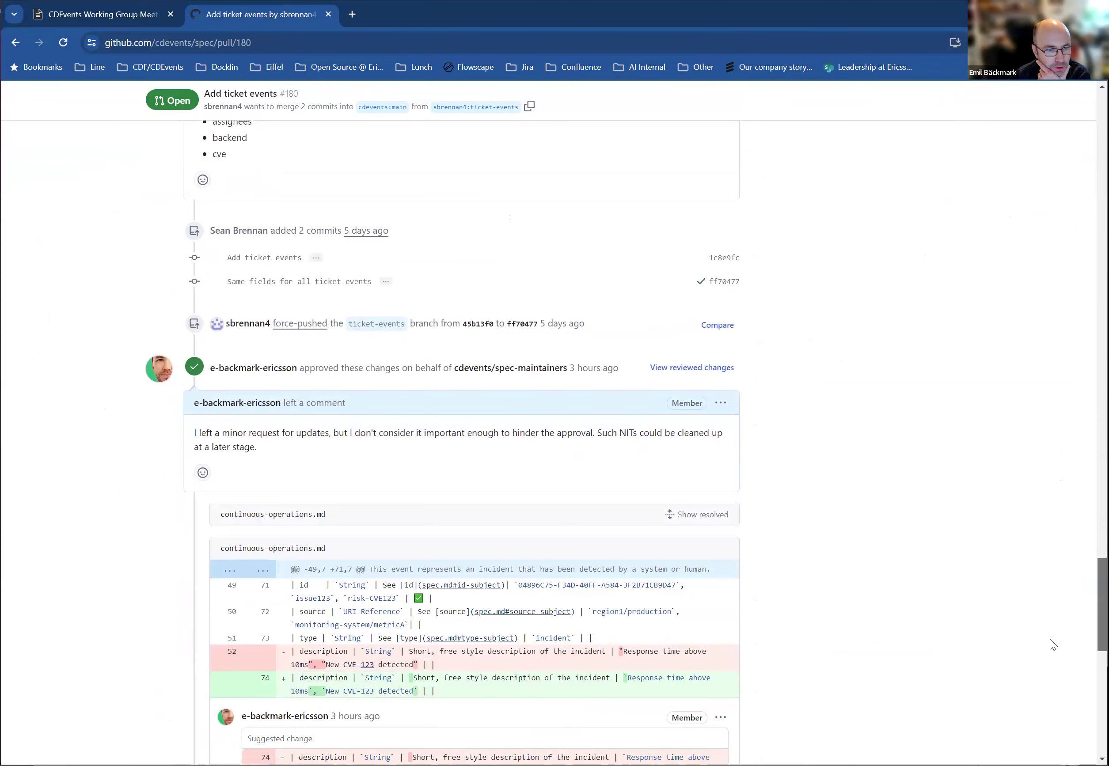
pyautogui.scroll(-1, 1053, 644)
pyautogui.scroll(-4, 1053, 645)
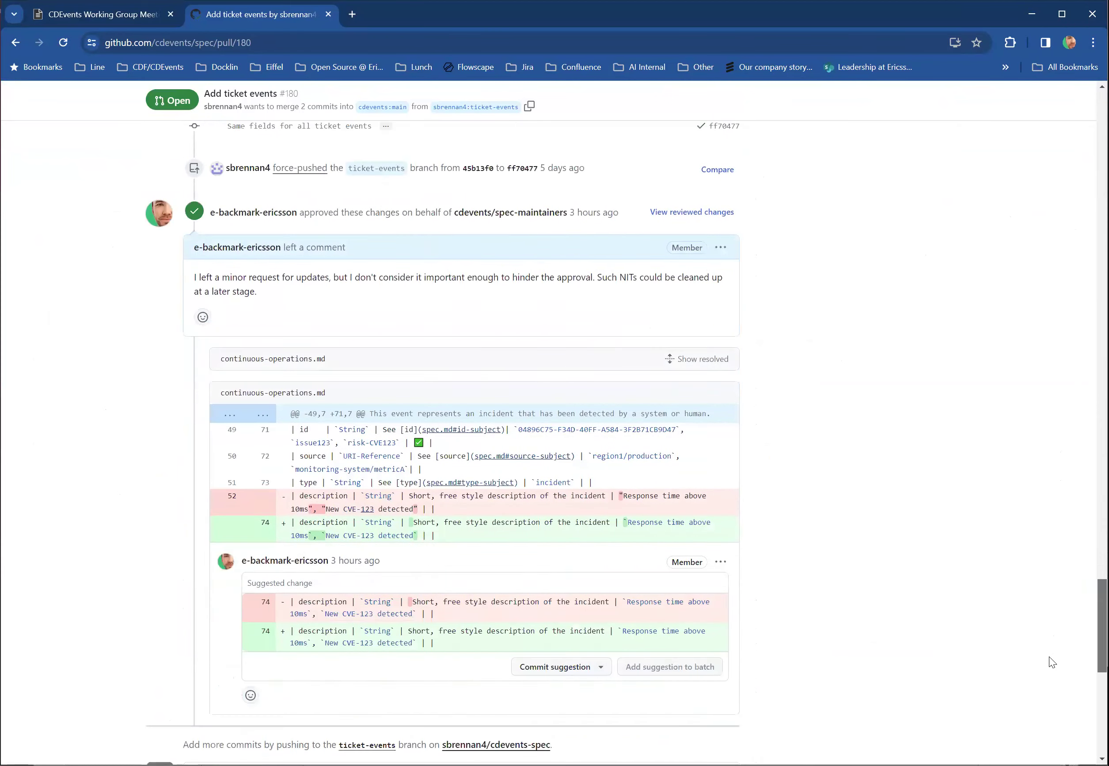
pyautogui.scroll(-8, 1039, 696)
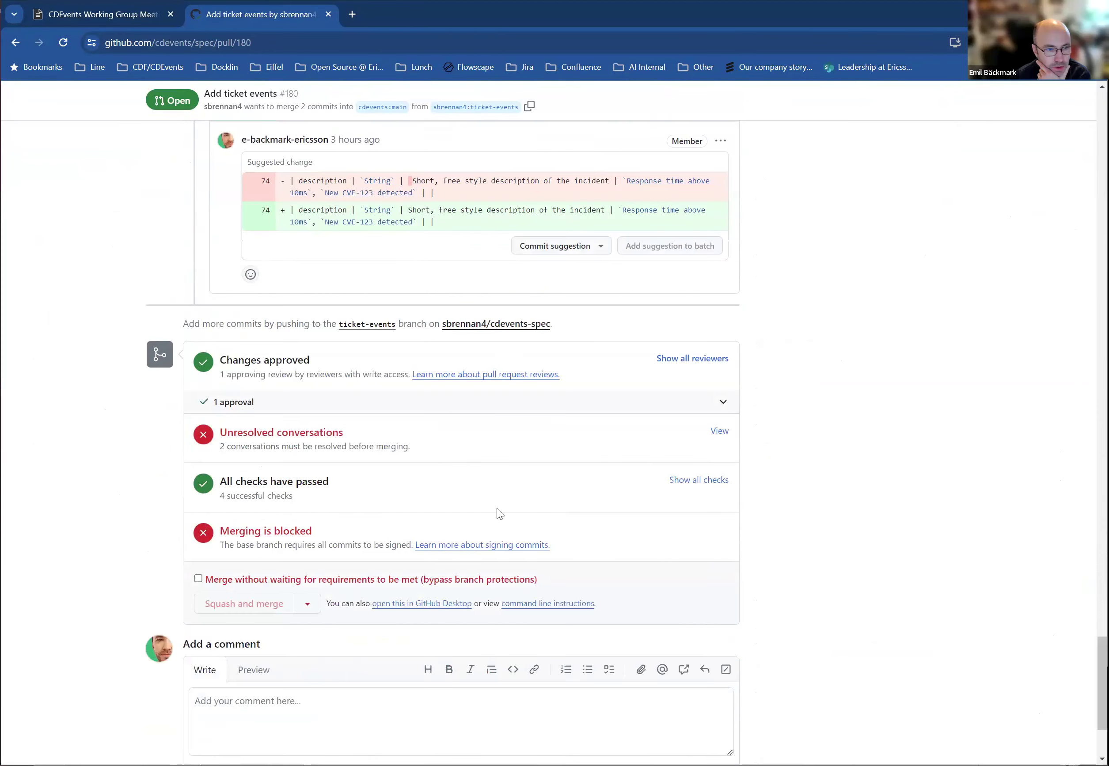
# - Open the unresolved conversation about the extra space, and try to open the outdated one about the value of `field`
pyautogui.click(720, 431)
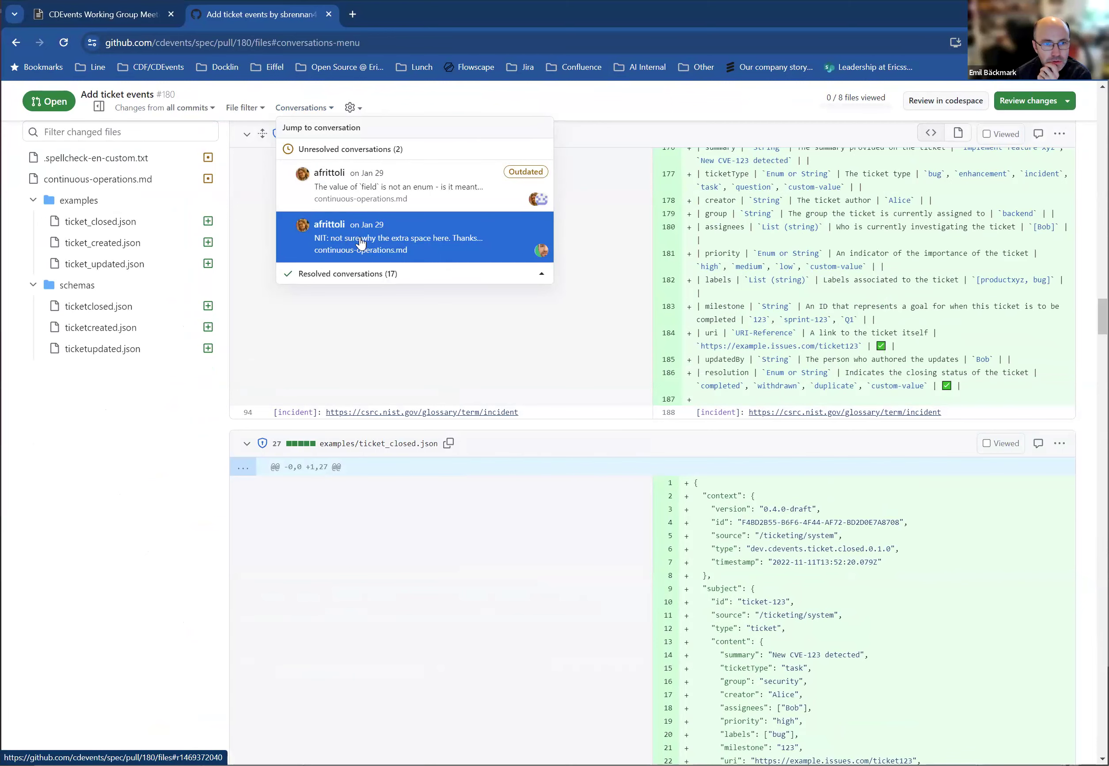
pyautogui.press('Return')
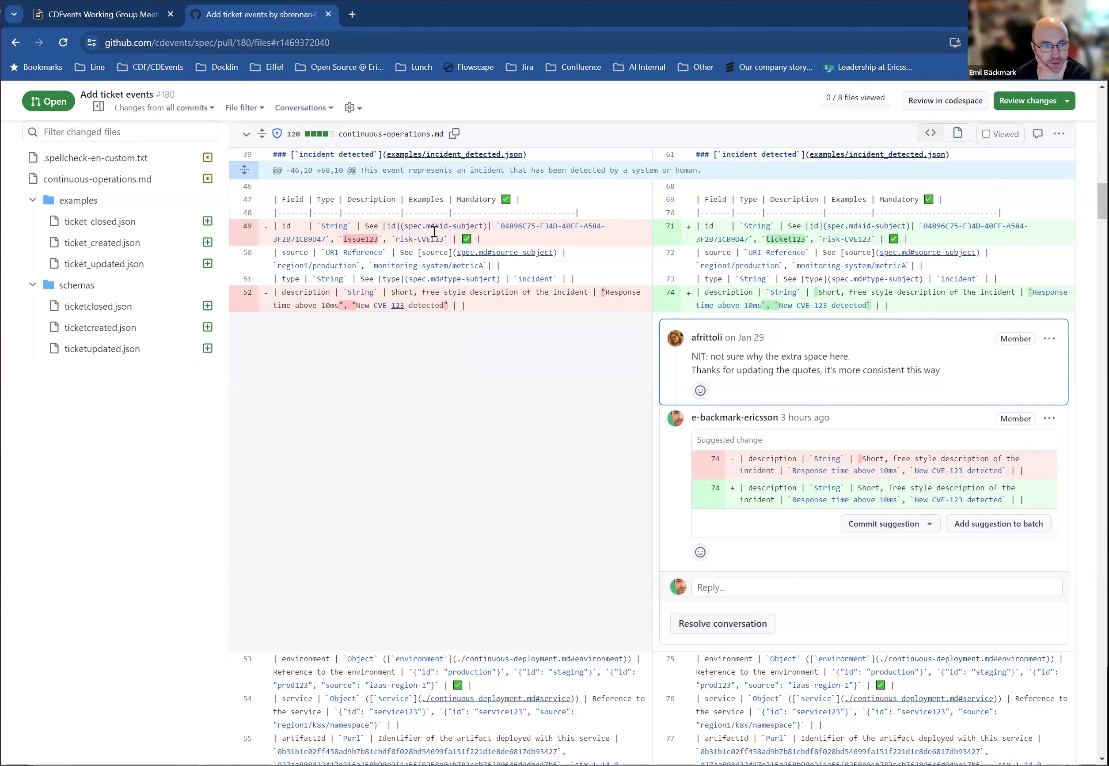
pyautogui.click(309, 109)
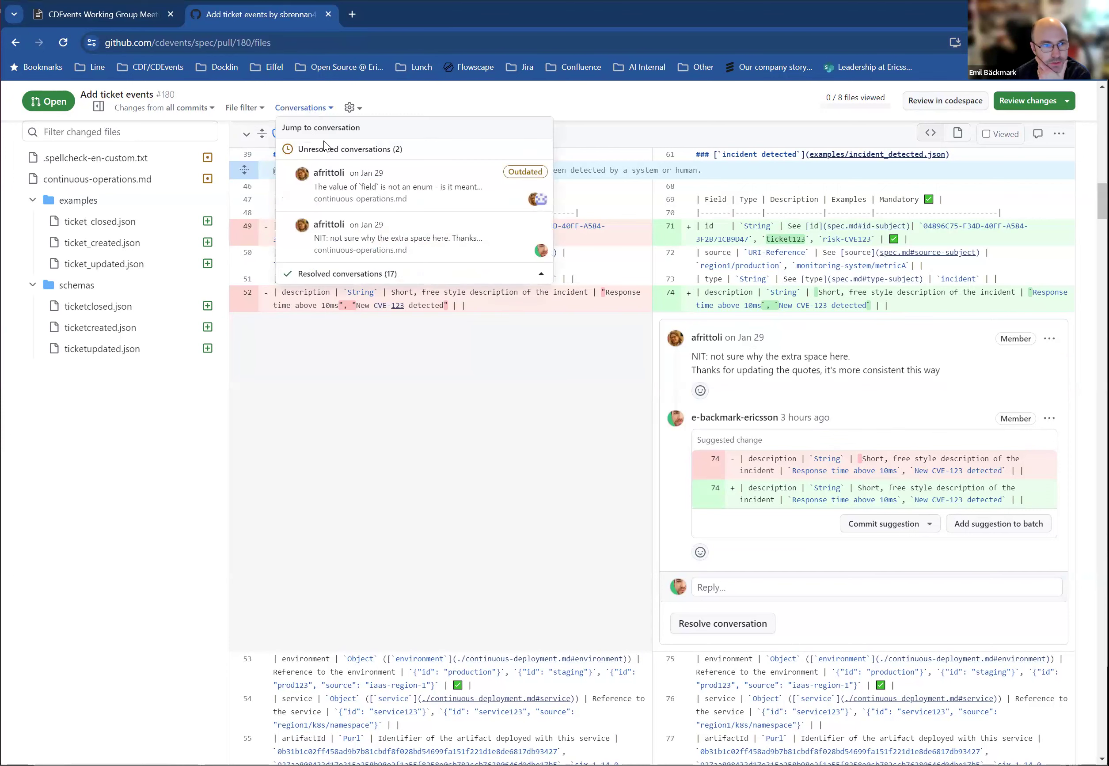
pyautogui.rightClick(418, 187)
pyautogui.click(391, 187)
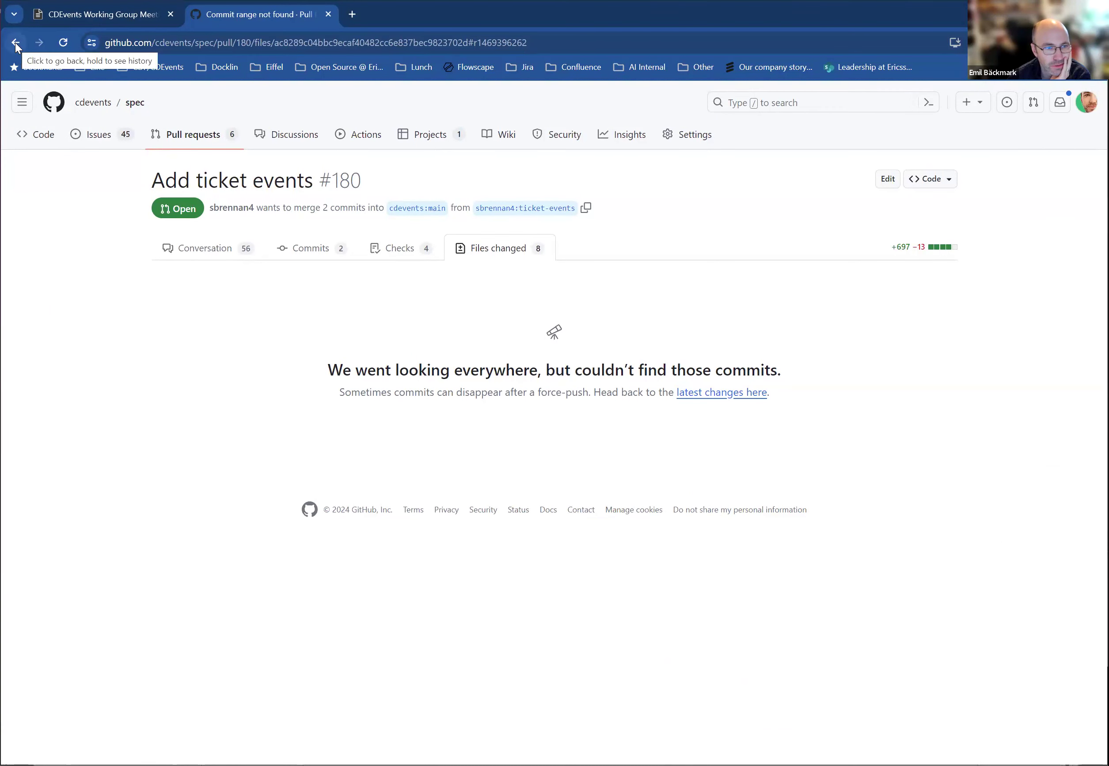
# - Search the pull request's conversation page for "field" to locate the outdated continuous-operations.md thread
pyautogui.click(212, 254)
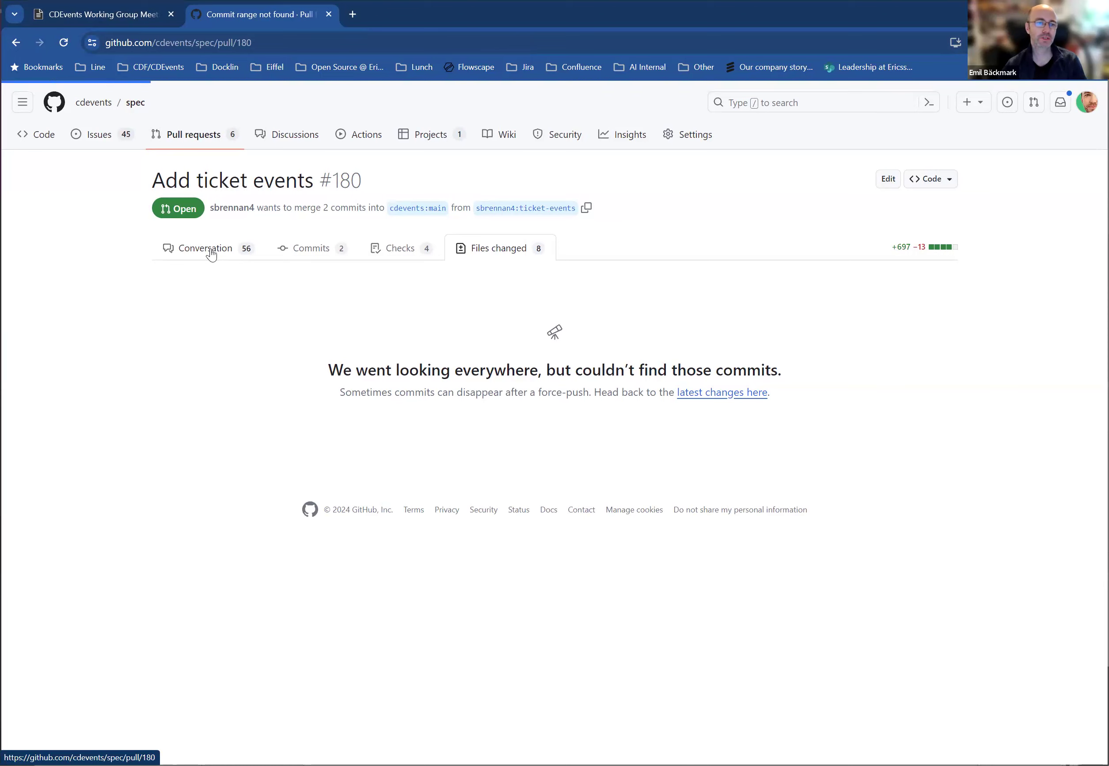
pyautogui.hotkey('ctrl', 'f')
pyautogui.write('field')
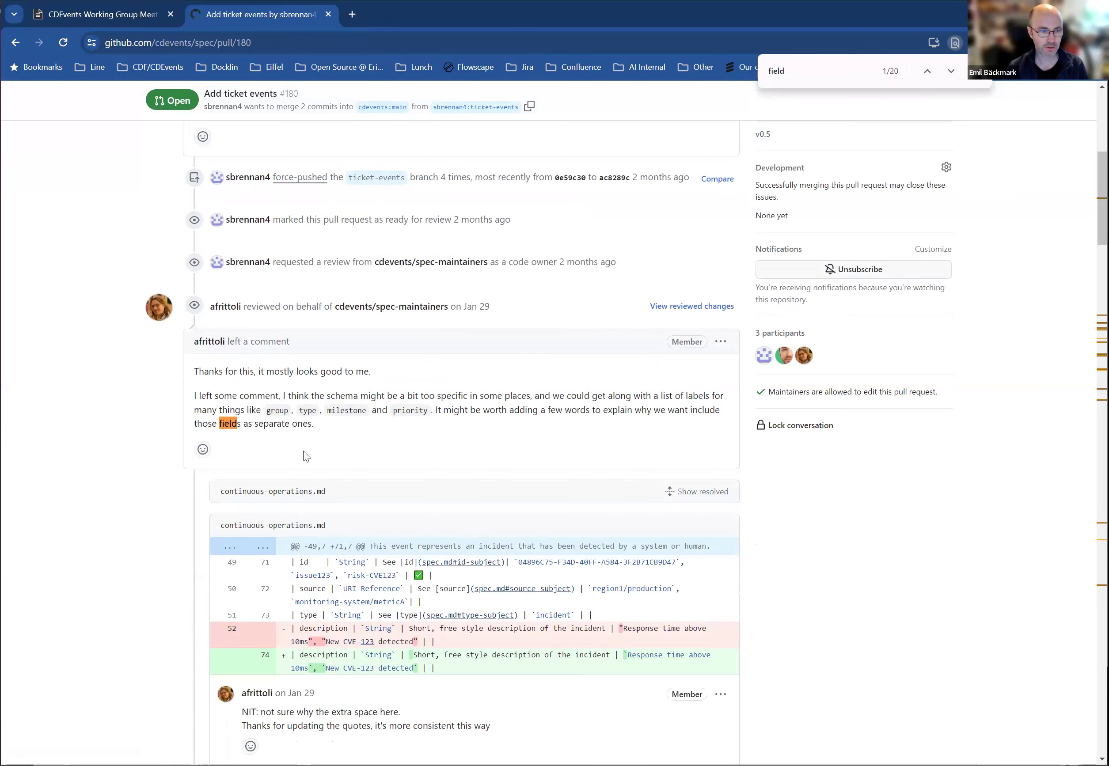
pyautogui.press('Return')
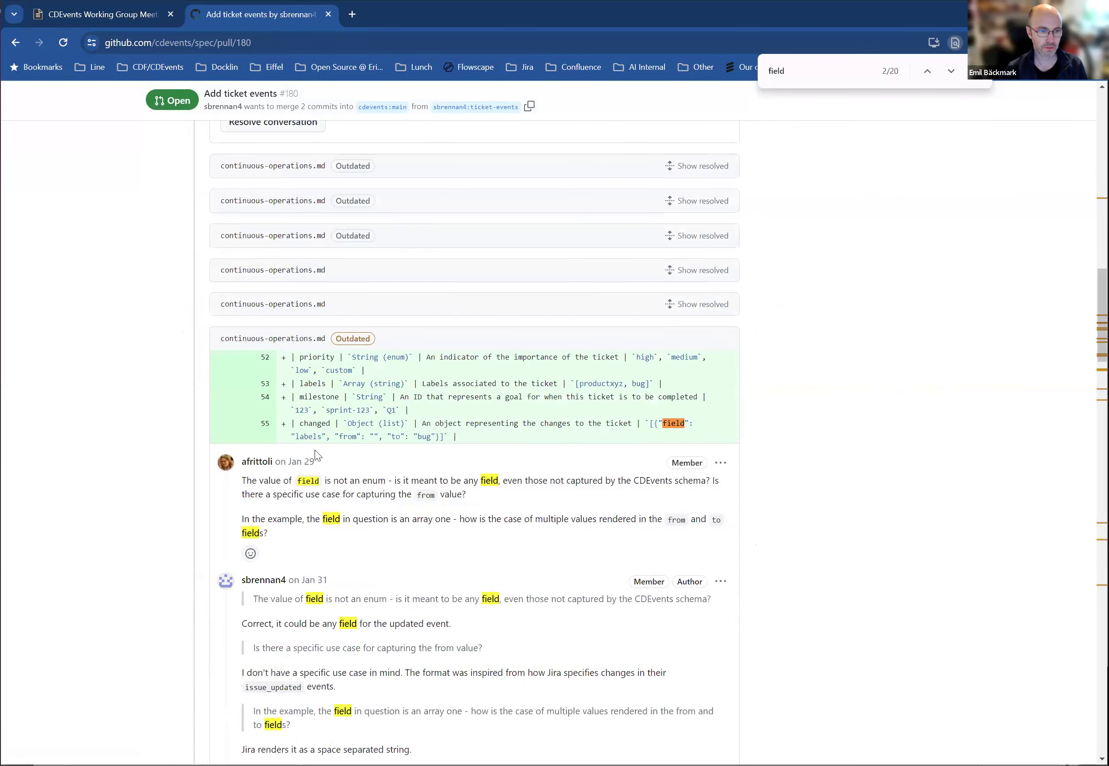
pyautogui.scroll(-1, 342, 309)
pyautogui.scroll(-1, 341, 312)
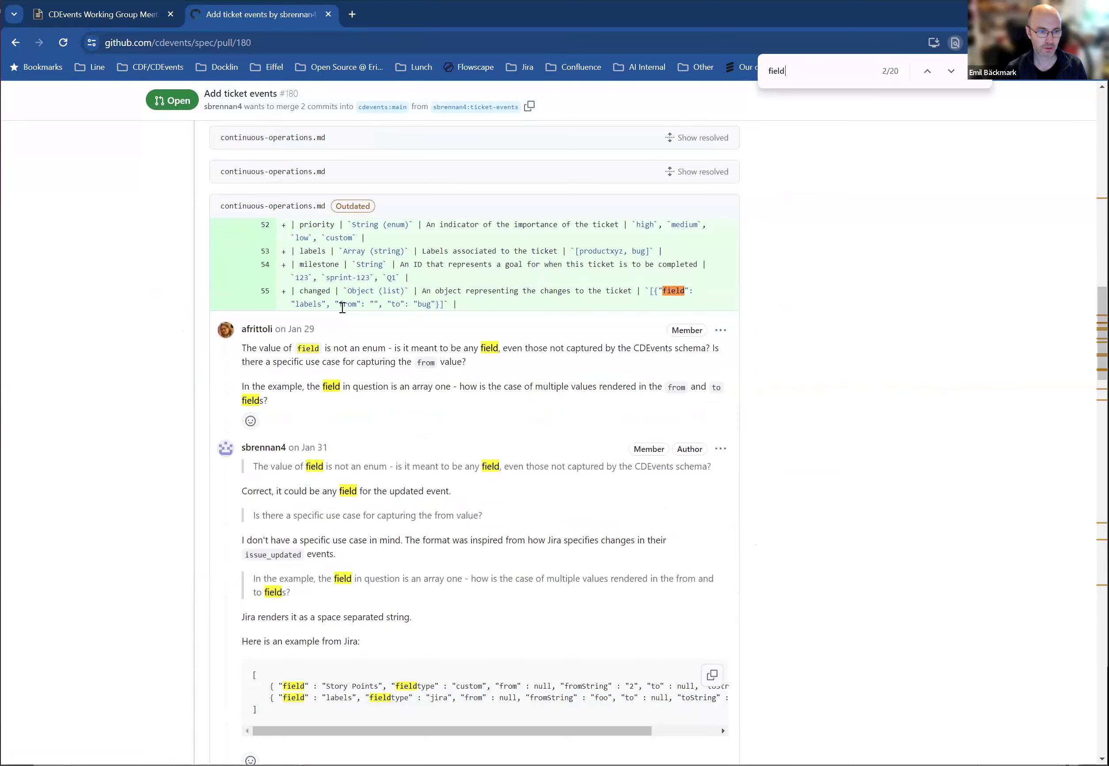
# - Read the replies in the outdated continuous-operations.md thread about `field`, including the `customData` suggestion, and resolve that conversation
pyautogui.scroll(-4, 343, 308)
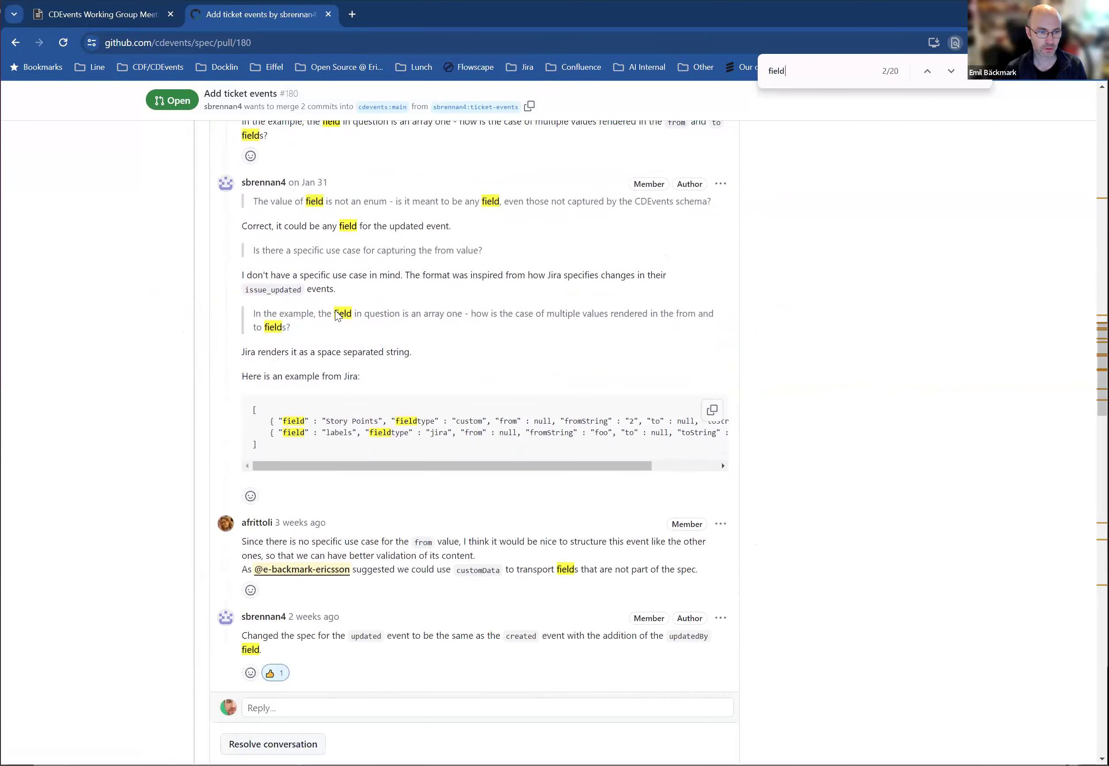
pyautogui.scroll(-2, 336, 311)
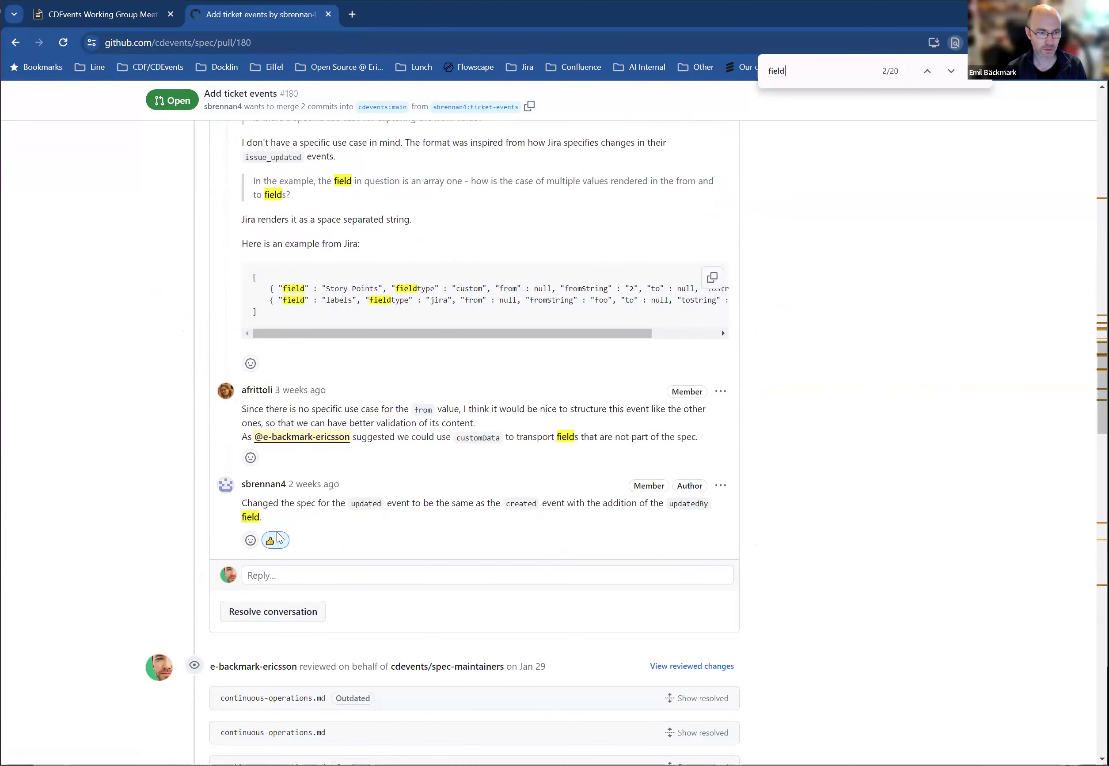
pyautogui.moveTo(278, 537)
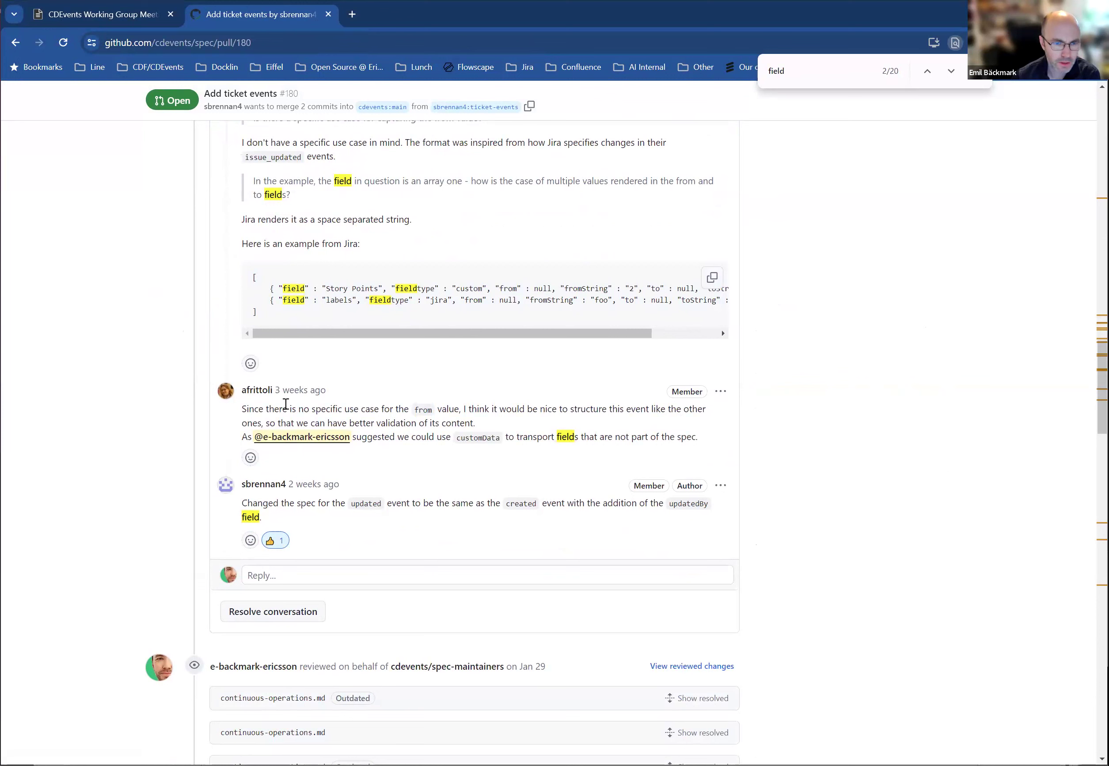
pyautogui.moveTo(435, 437); pyautogui.dragTo(505, 437)
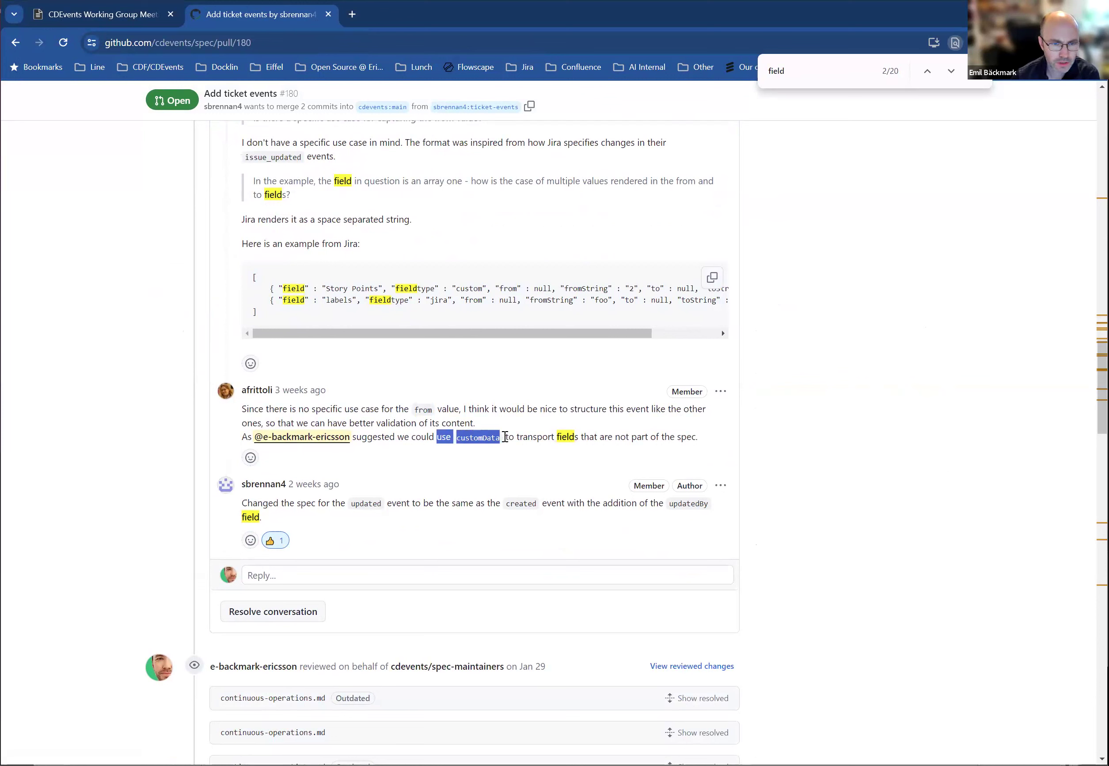
pyautogui.click(492, 494)
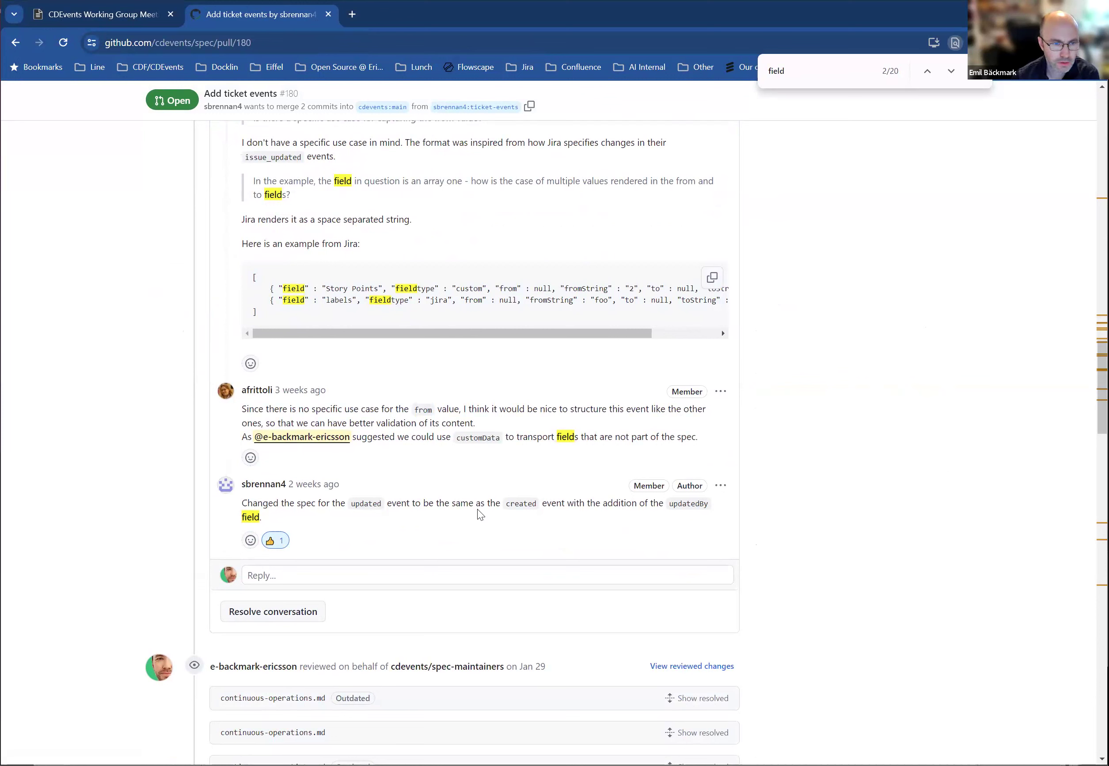
pyautogui.click(259, 612)
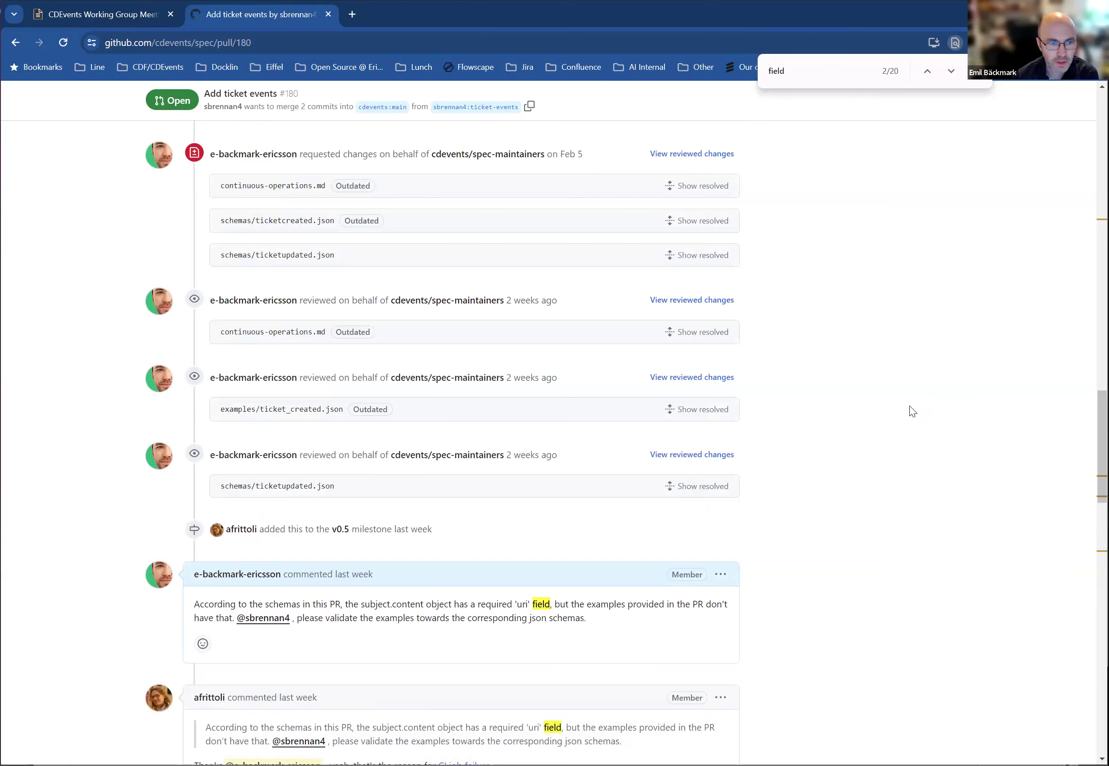
# - Check the pull request's remaining merge requirements below the latest review comments
pyautogui.scroll(-10, 950, 404)
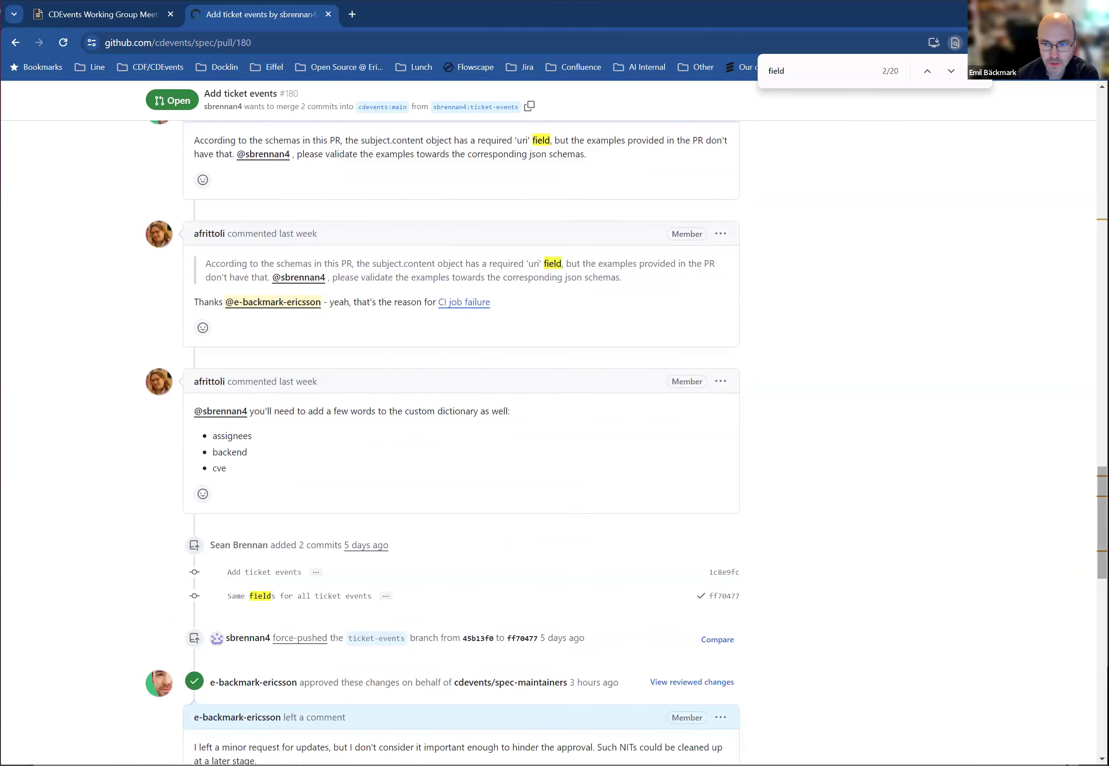
pyautogui.scroll(-15, 1084, 686)
pyautogui.scroll(3, 1080, 672)
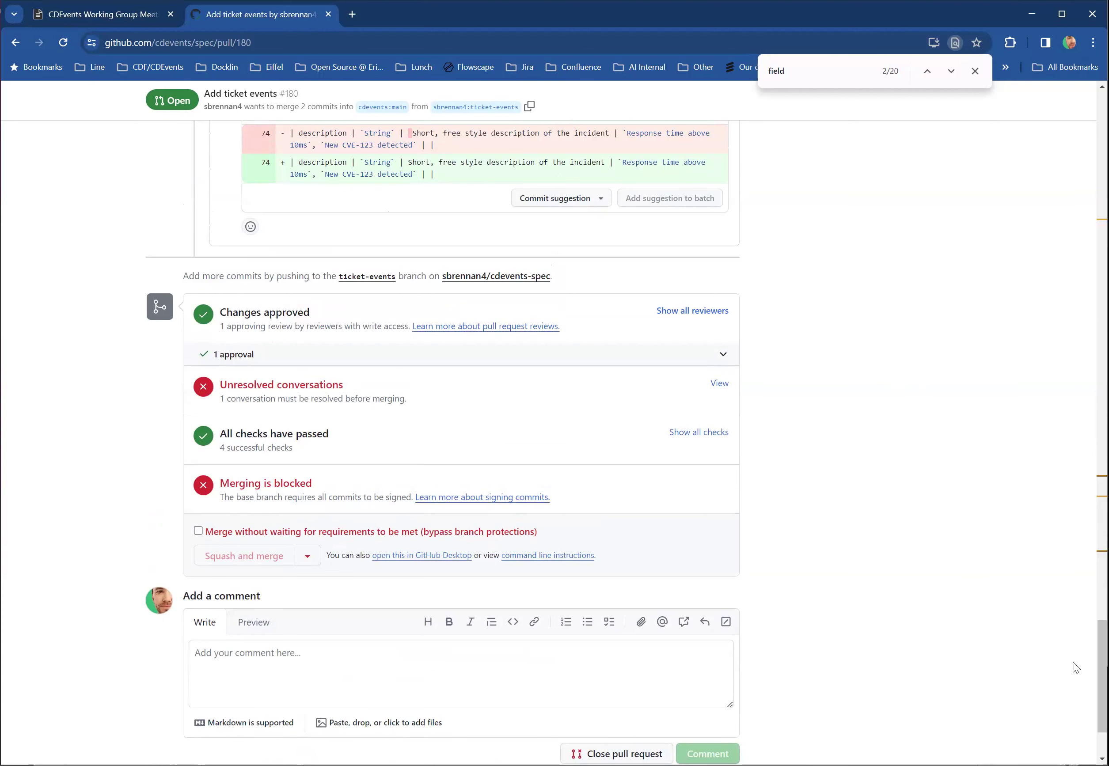
pyautogui.scroll(1, 1103, 676)
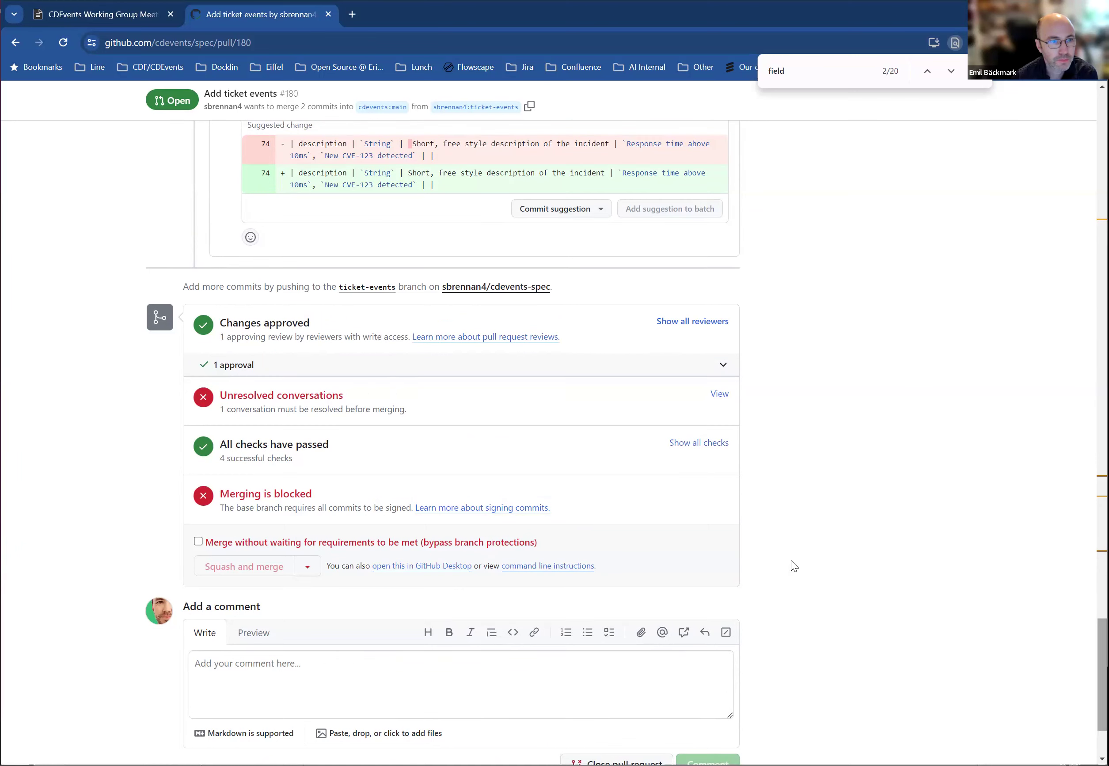
# - In the HackMD meeting notes, add a sub-bullet under Ticketing PR: "Almost ready to be merged. A minor fix and then" the two named reviewers "should approve"
pyautogui.click(86, 20)
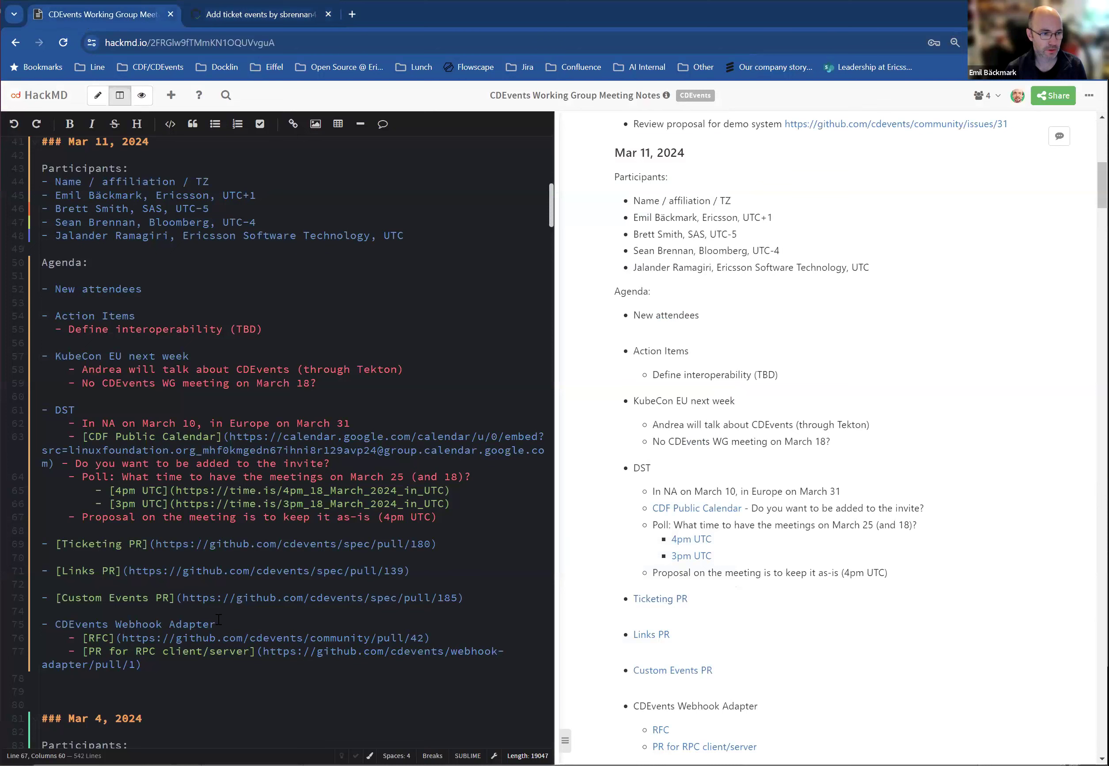
pyautogui.click(466, 540)
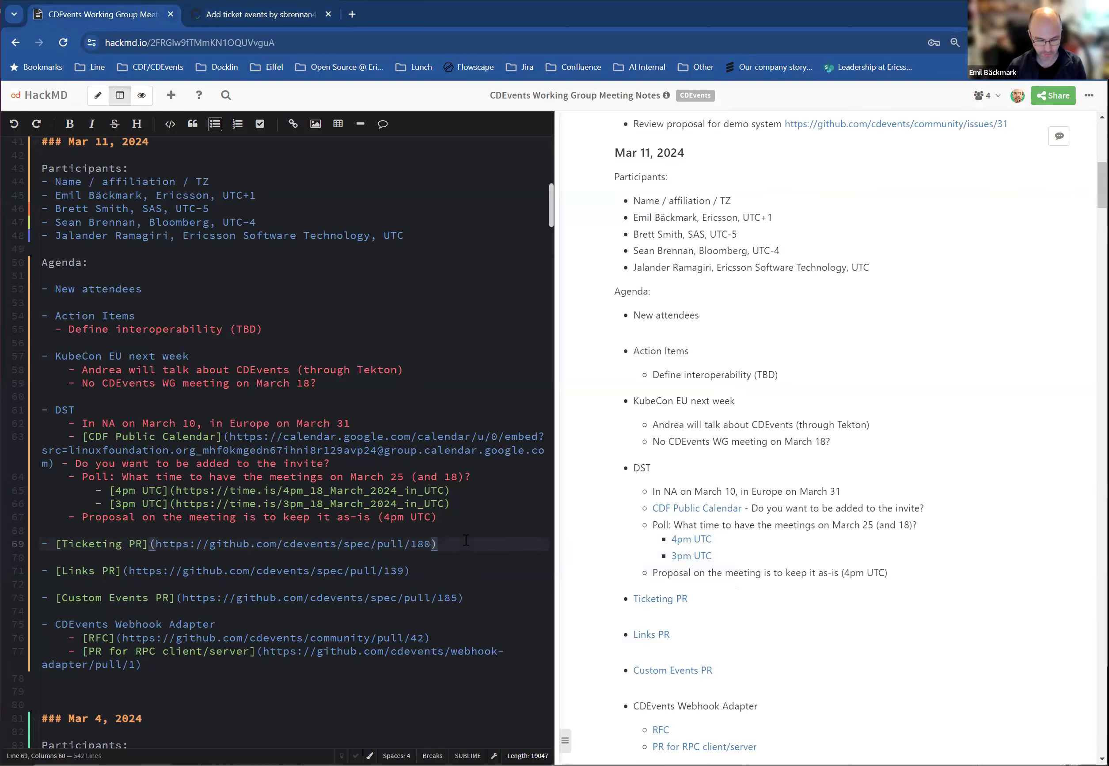
pyautogui.press('Return')
pyautogui.press('Tab')
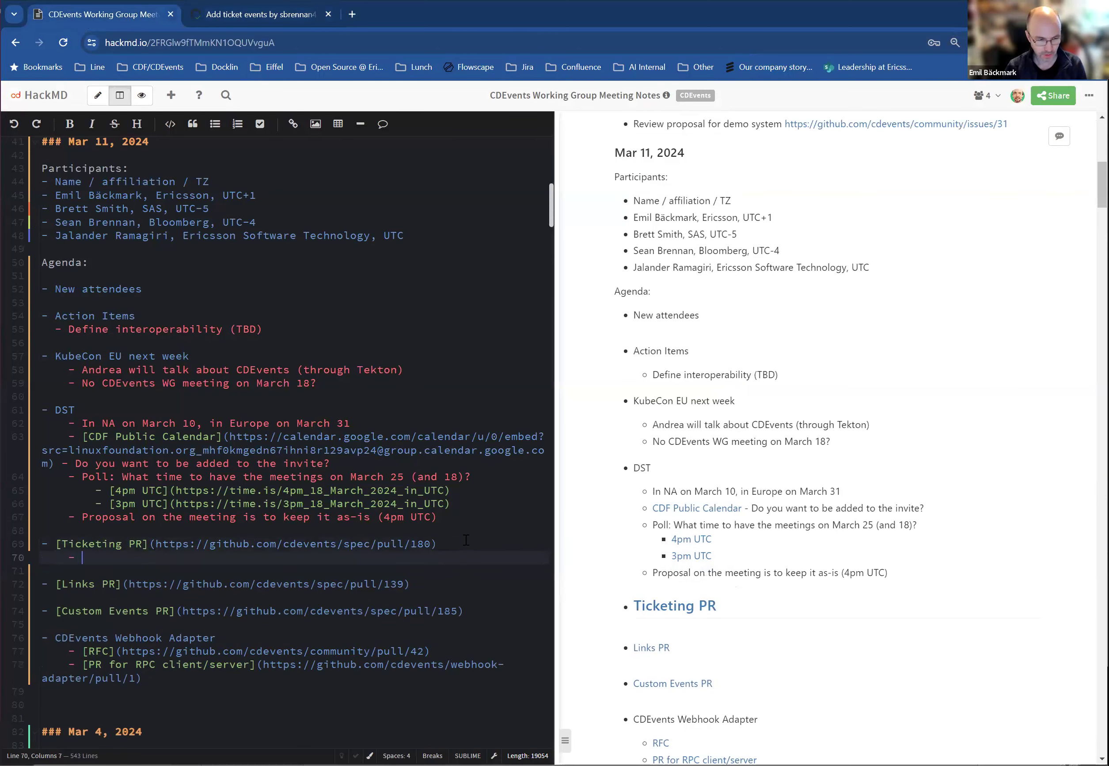
pyautogui.write('Almo')
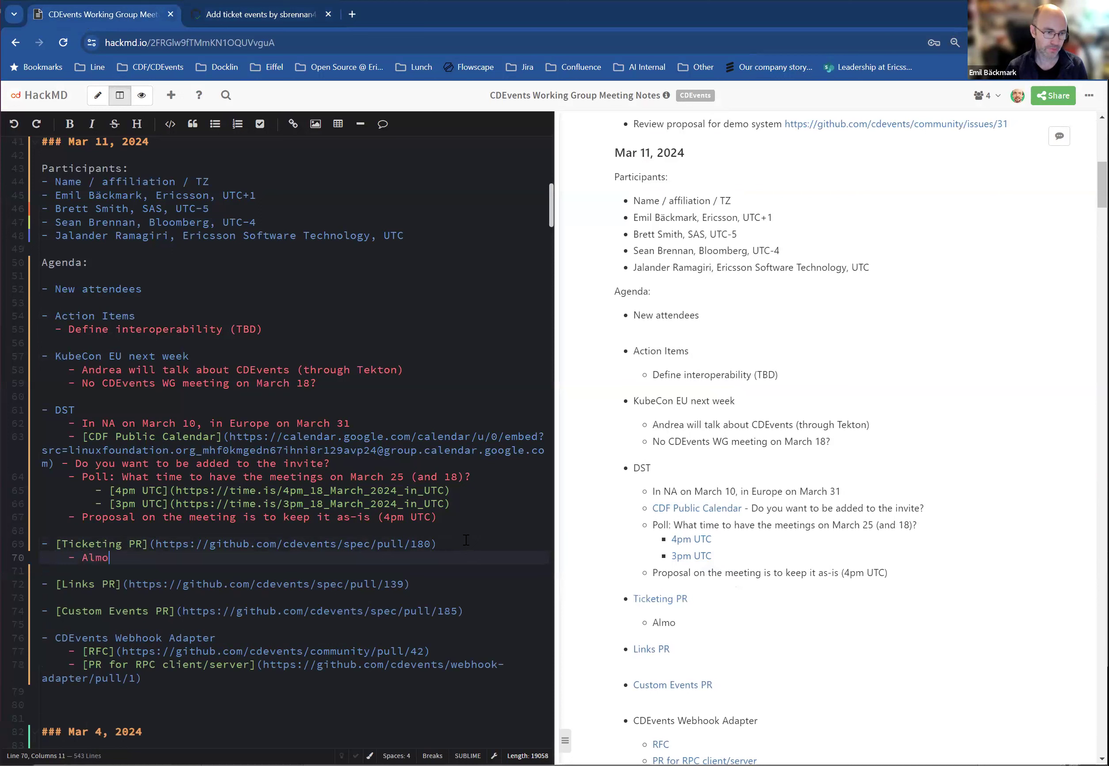
pyautogui.write('st ready ')
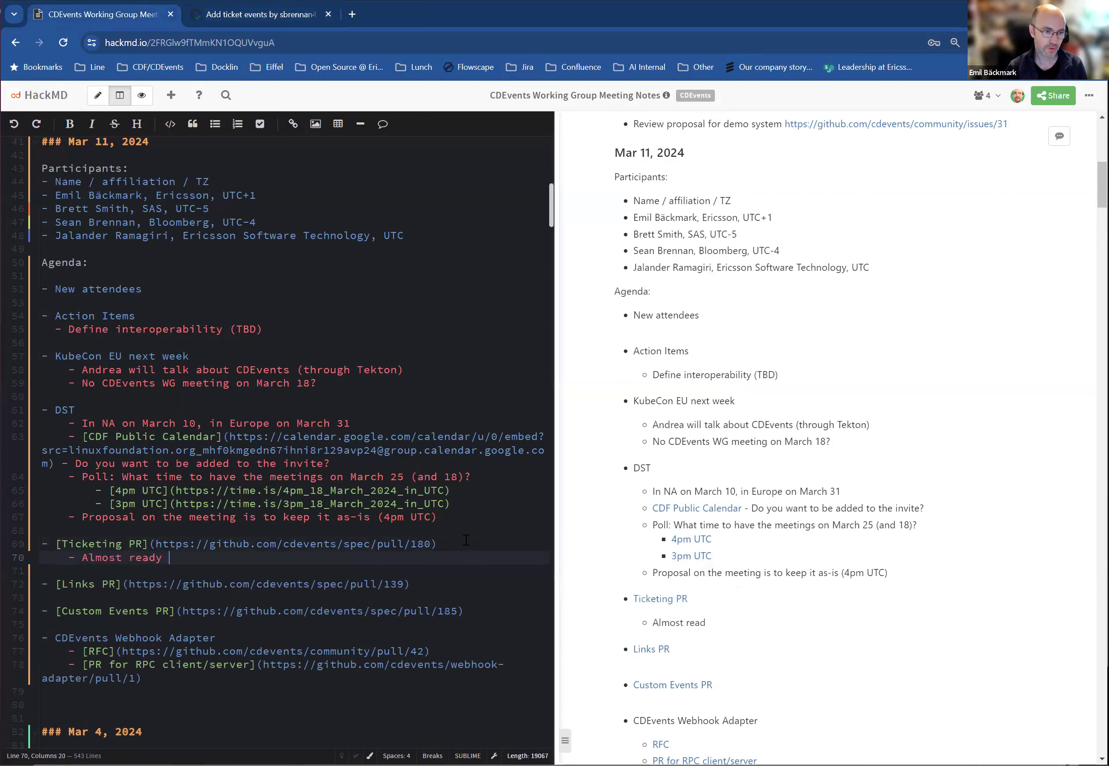
pyautogui.write('to be merged. ')
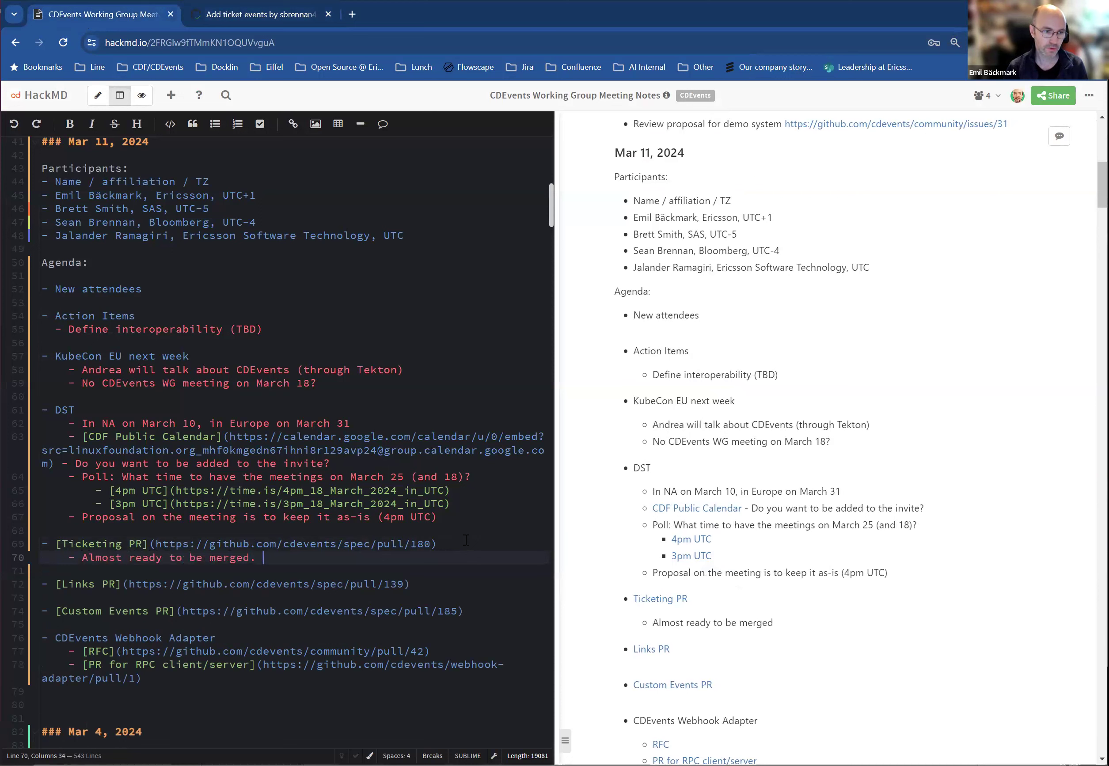
pyautogui.write('A minor fix and then Andrea')
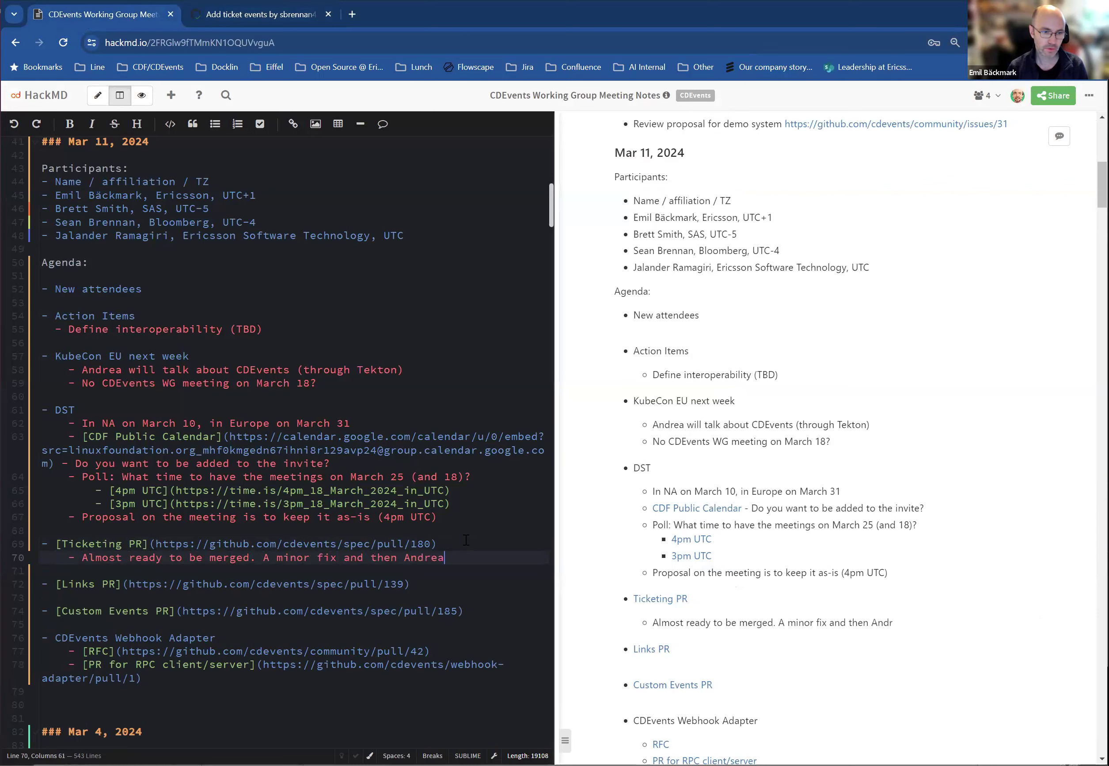
pyautogui.write(' and Ben should approve')
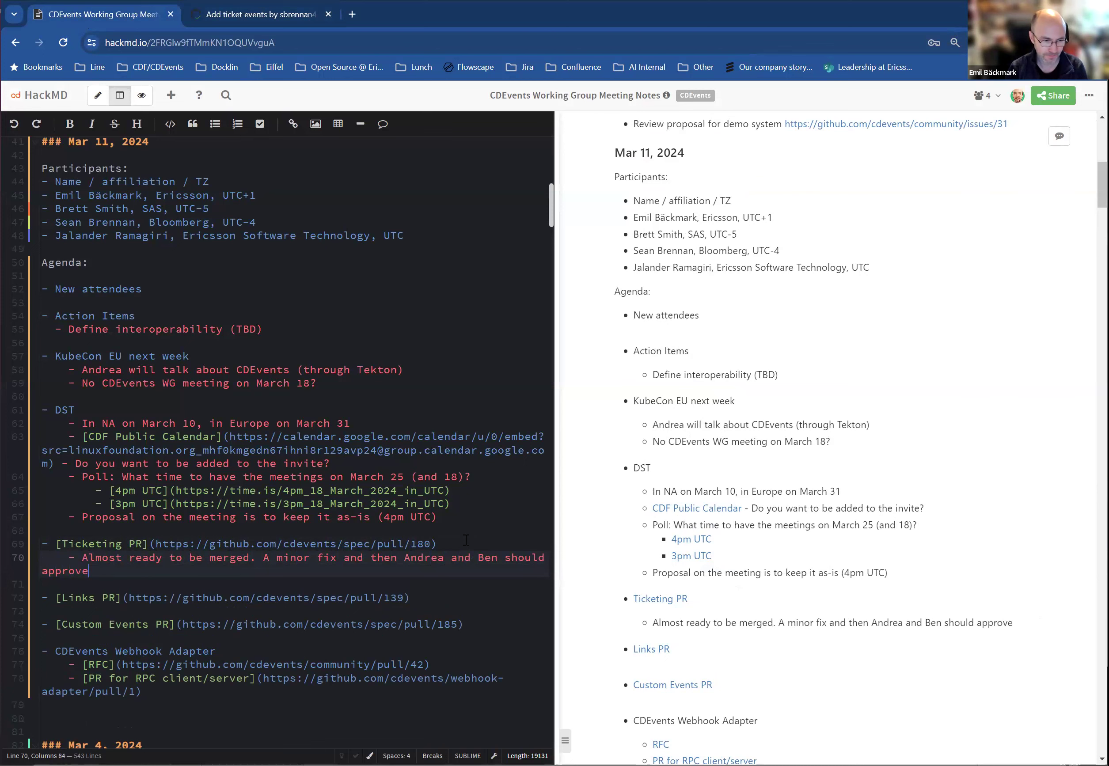
# - Reword the end of the Ticketing PR note after "should" to read "be able to approve."
pyautogui.press('BackSpace')
pyautogui.press('BackSpace')
pyautogui.press('BackSpace')
pyautogui.press('BackSpace')
pyautogui.press('BackSpace')
pyautogui.press('BackSpace')
pyautogui.write('be able to ab')
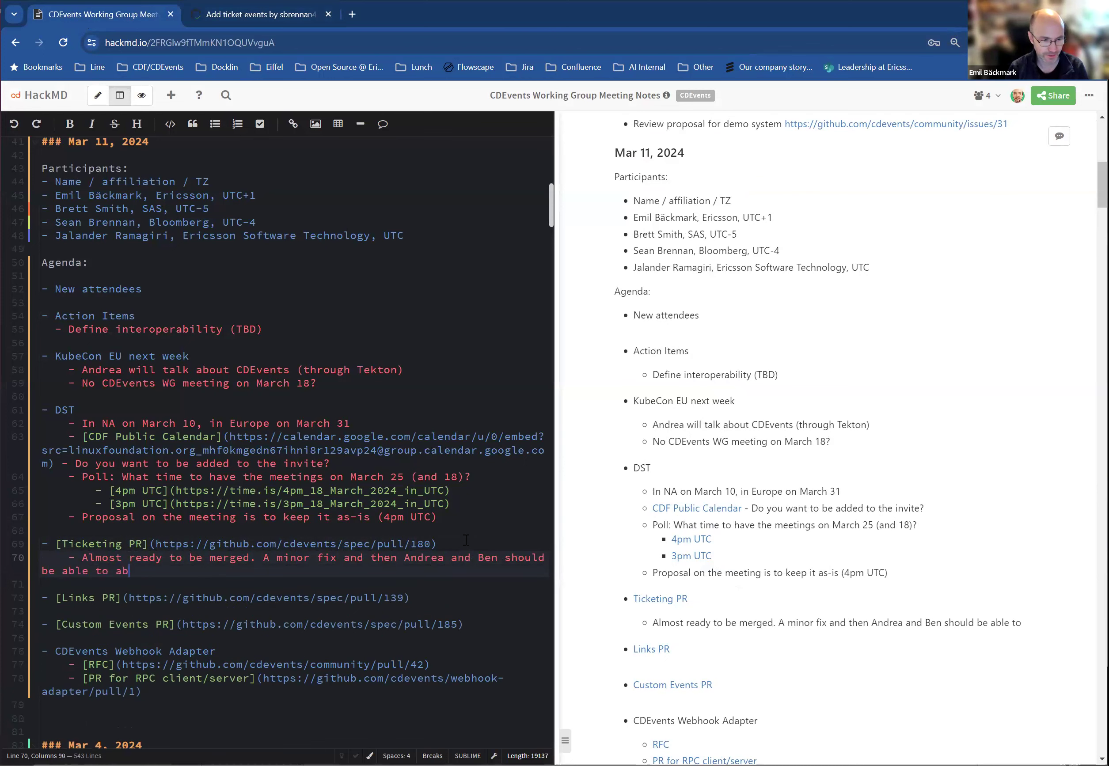
pyautogui.press('BackSpace')
pyautogui.write('pprove.')
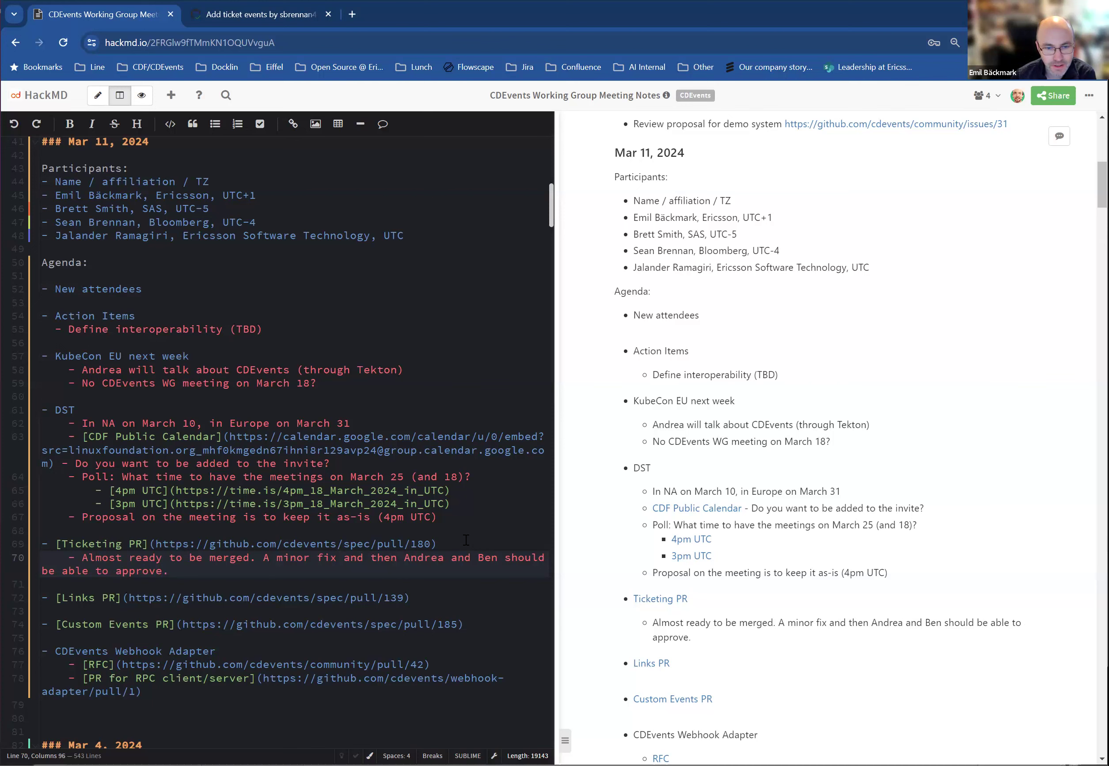
pyautogui.scroll(-1, 655, 517)
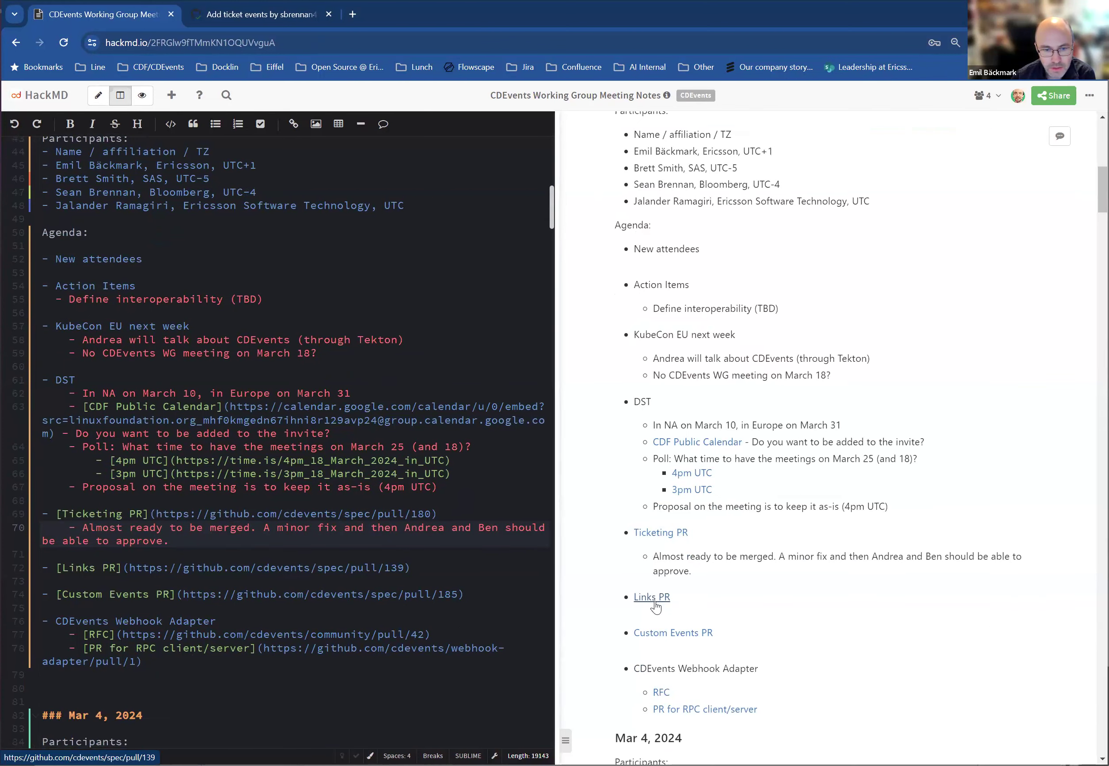
pyautogui.scroll(-2, 655, 600)
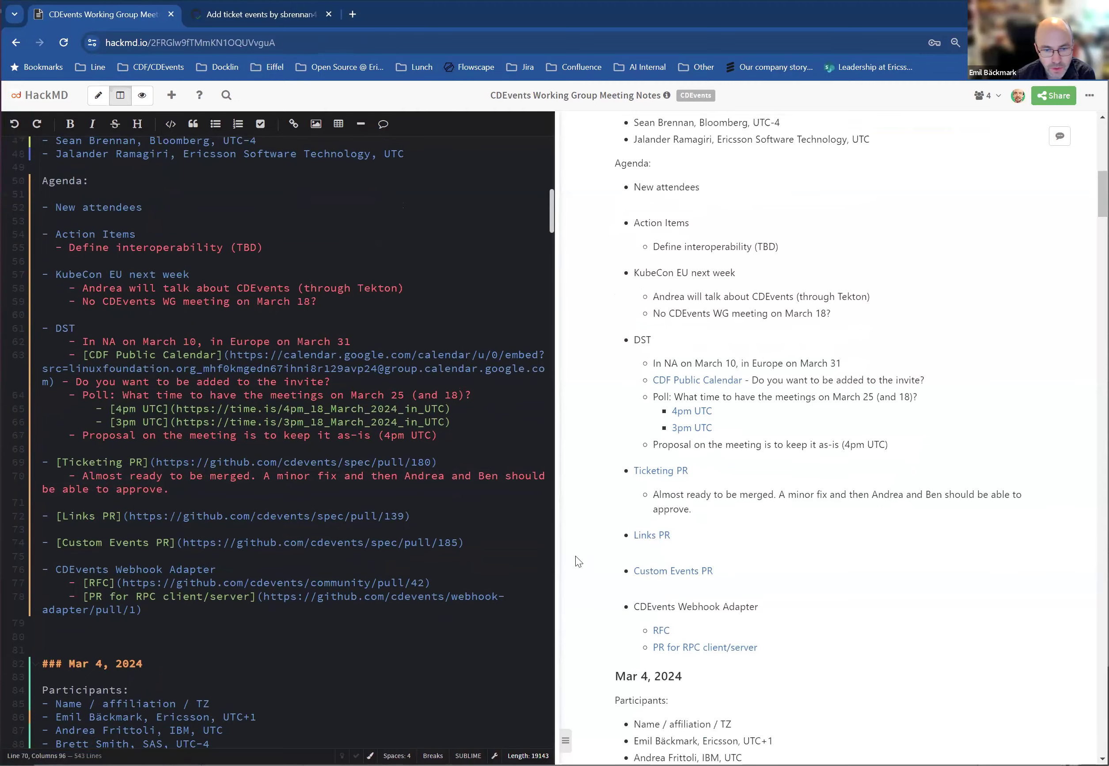
# - Open the Links PR from the meeting notes and check its reviewers, submitter checklist and recent activity
pyautogui.scroll(4, 643, 659)
pyautogui.click(645, 665)
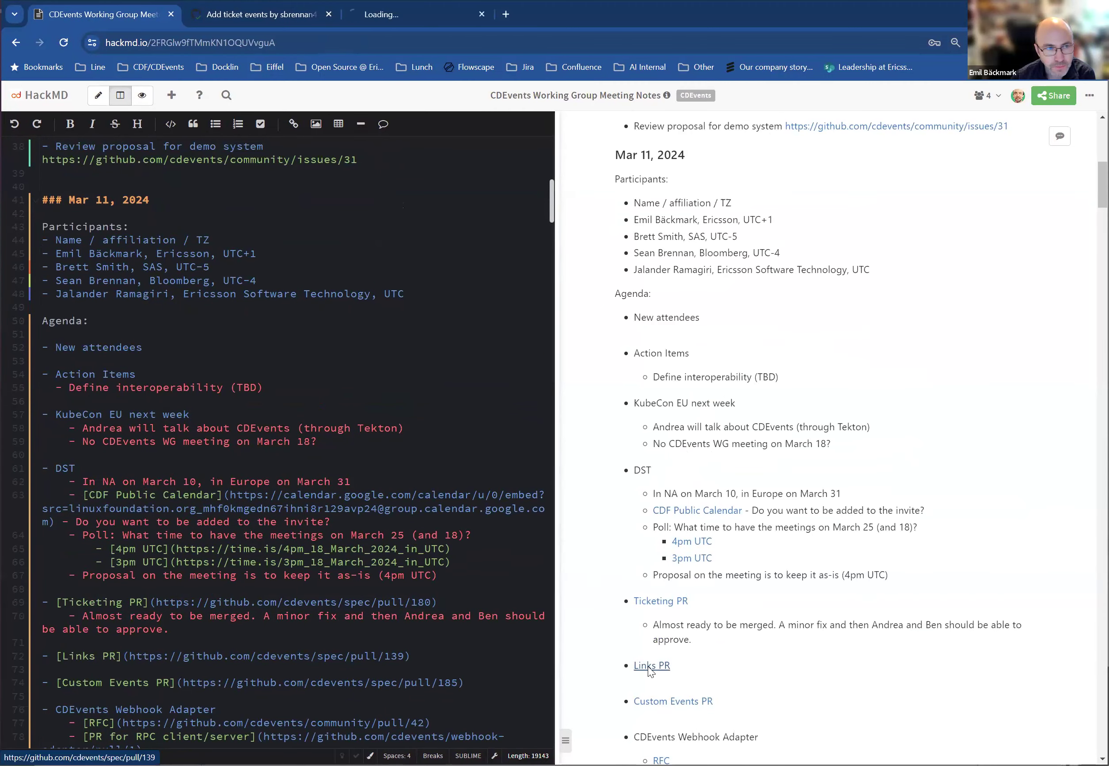
pyautogui.click(406, 16)
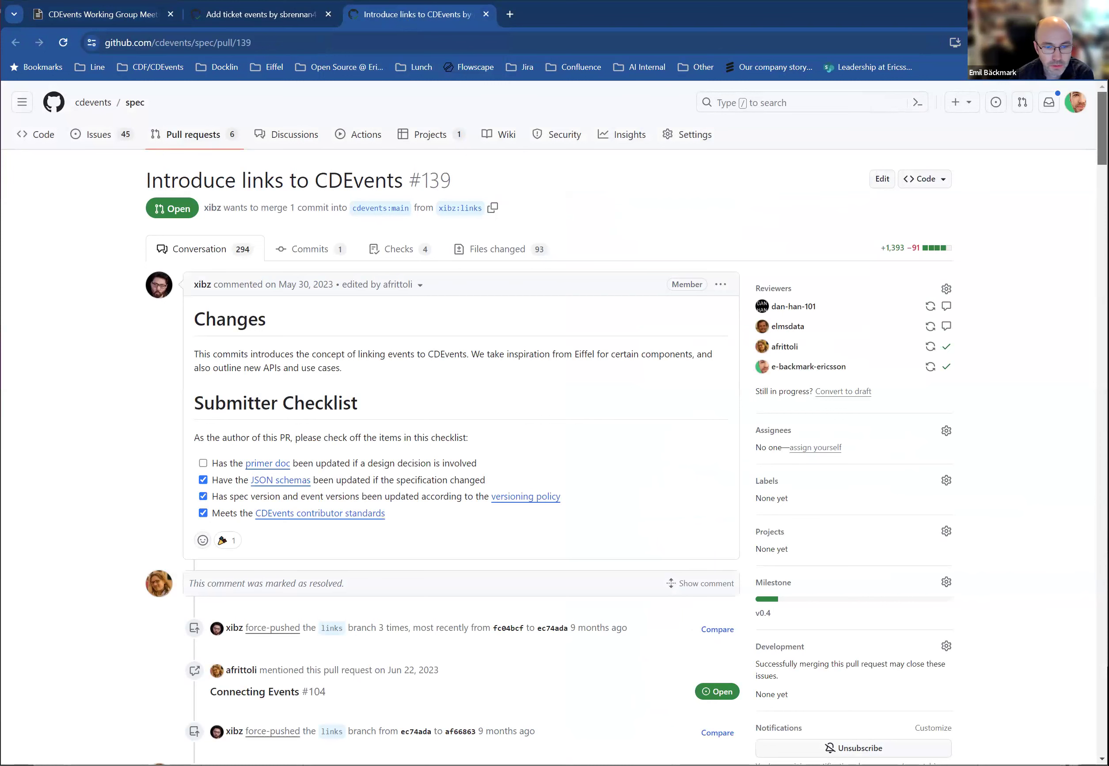
pyautogui.scroll(-2, 555, 425)
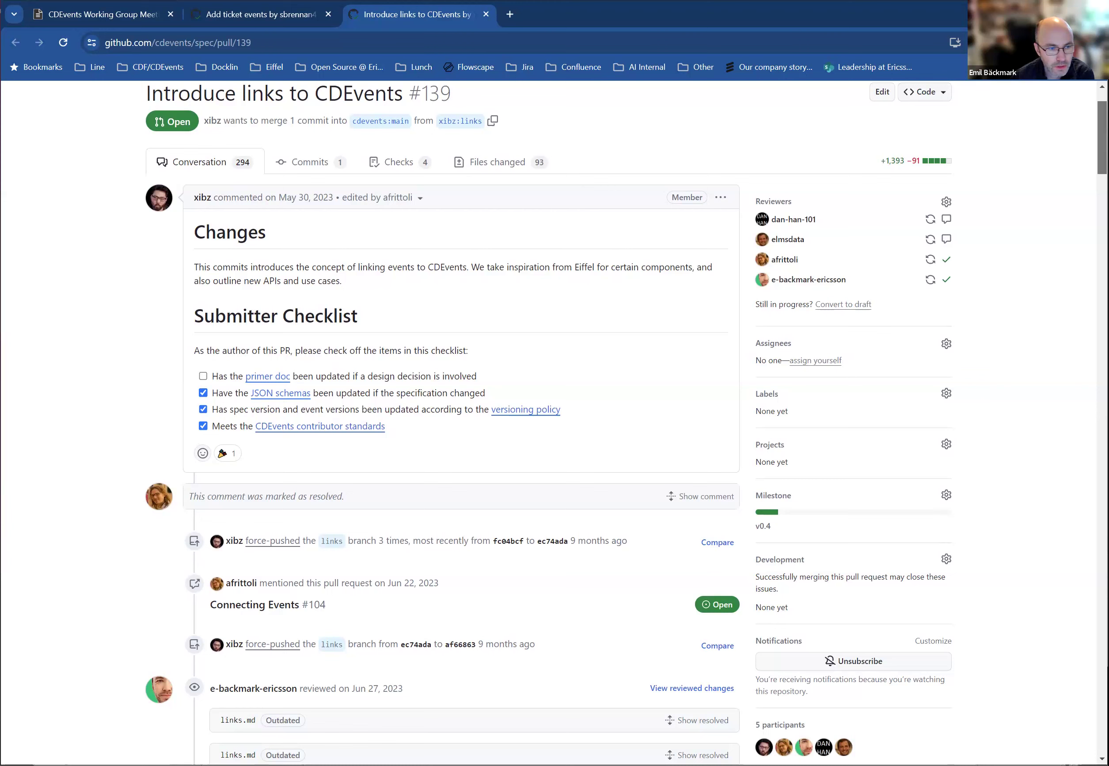
pyautogui.scroll(2, 1072, 222)
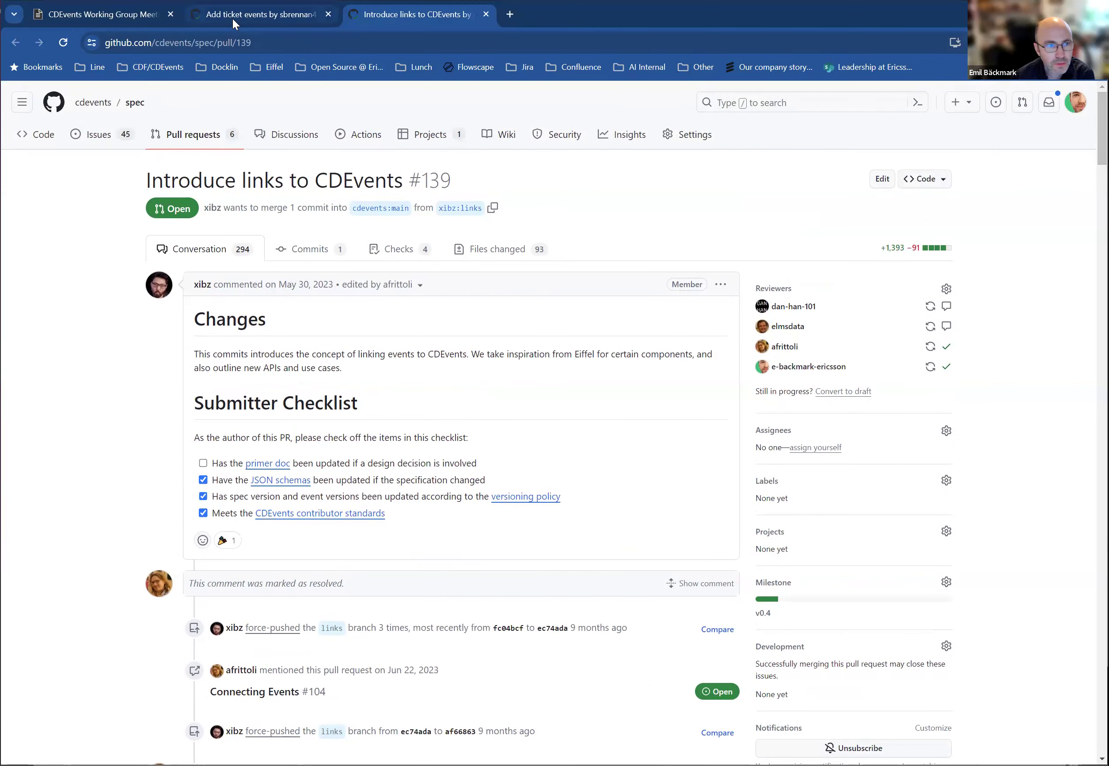
# - In the HackMD meeting notes, add the sub-bullet "Ready to be merged" under Links PR in the March 11 agenda
pyautogui.click(131, 20)
pyautogui.scroll(-1, 195, 603)
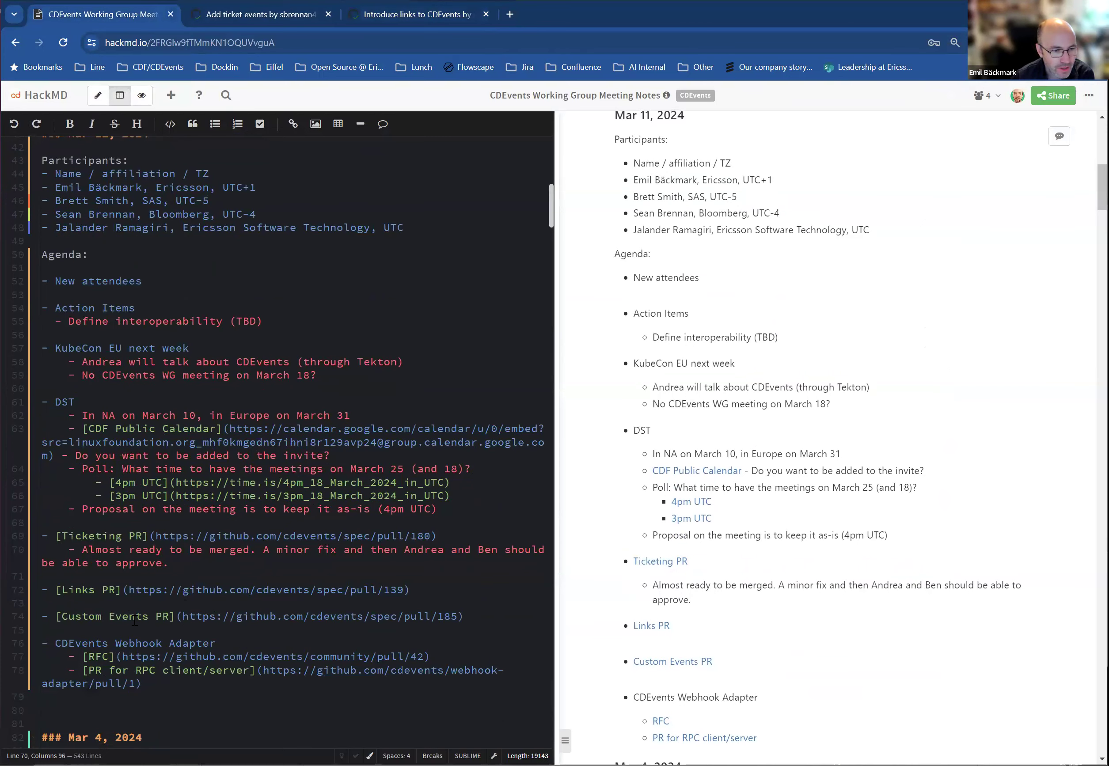
pyautogui.click(417, 588)
pyautogui.press('Return')
pyautogui.press('Tab')
pyautogui.write('Ready to be merged')
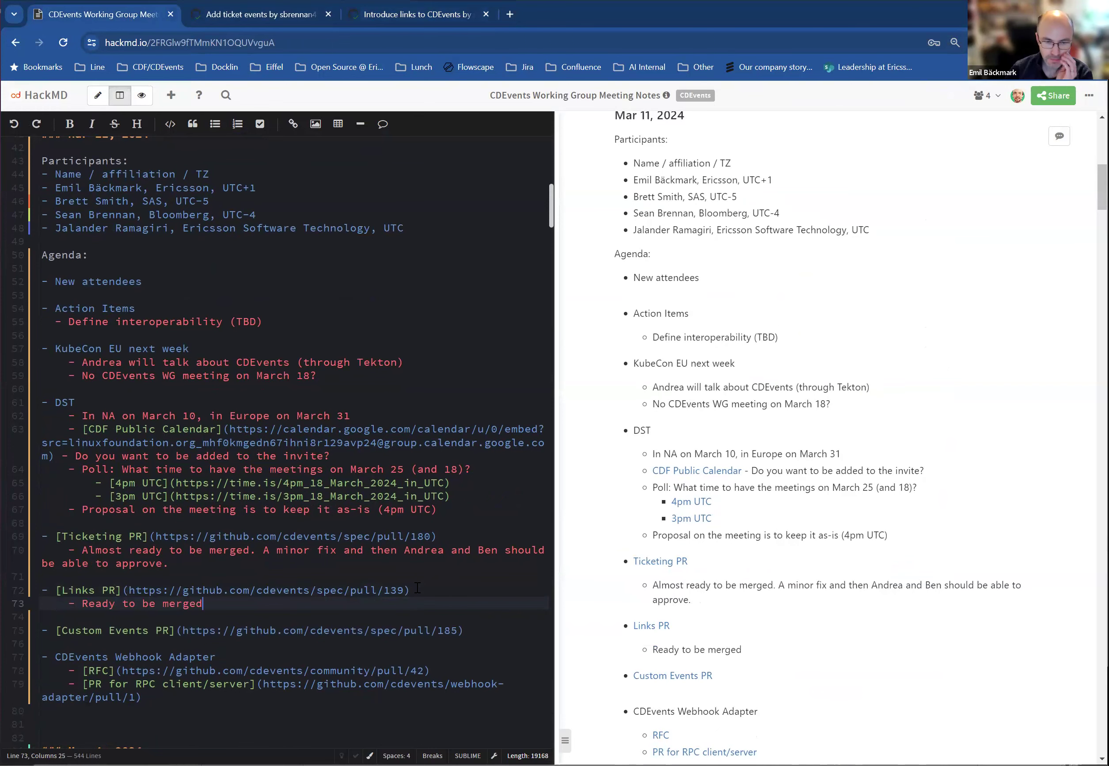
# - Open the Custom Events PR from the notes and examine the suggested change about SDKs fetching and validating the schema in `context.schemaUri`
pyautogui.scroll(-1, 777, 598)
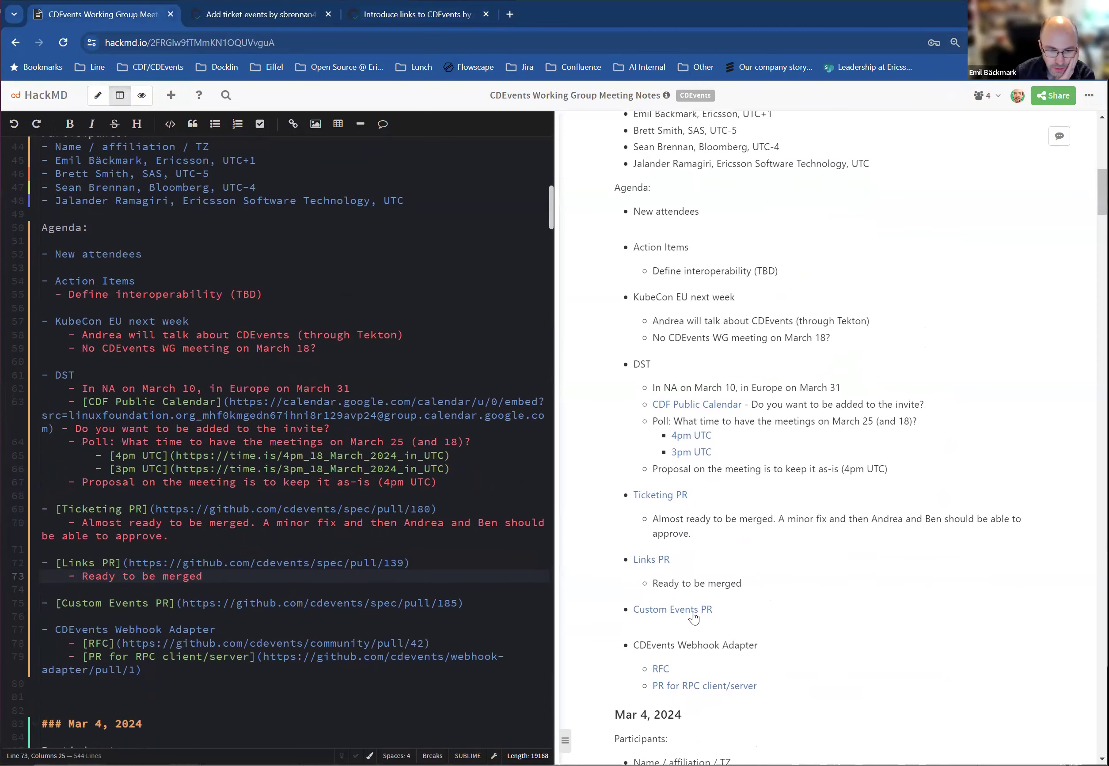
pyautogui.click(696, 609)
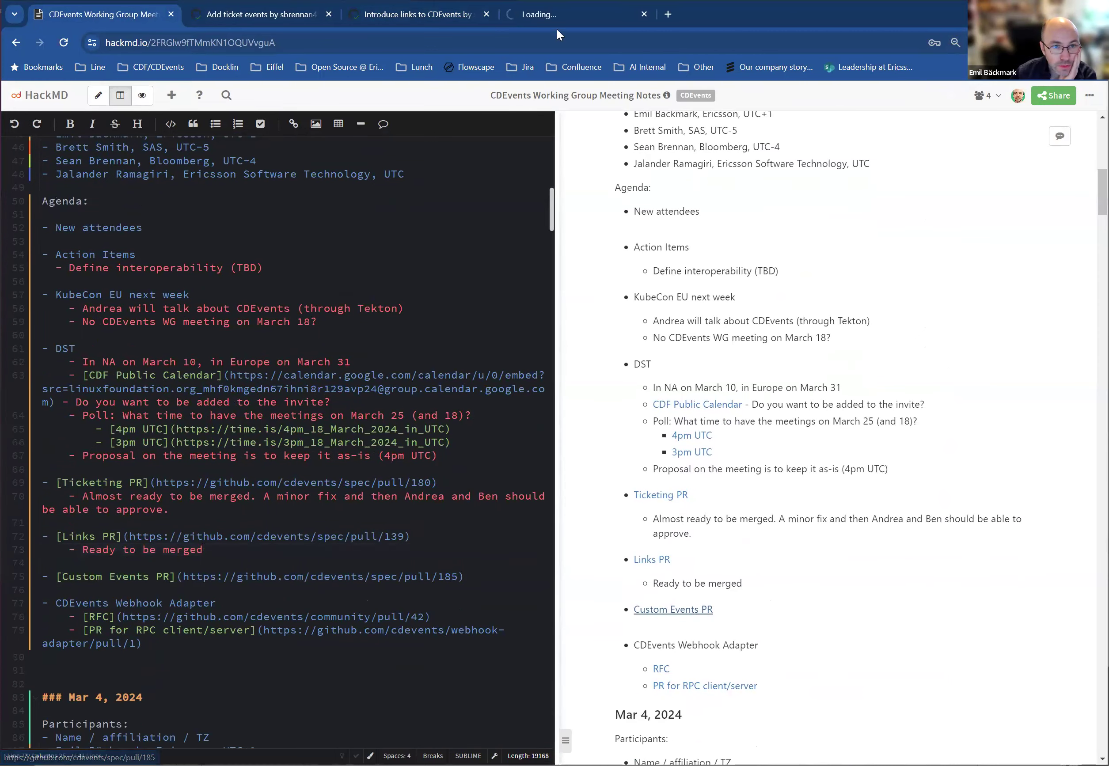
pyautogui.click(556, 11)
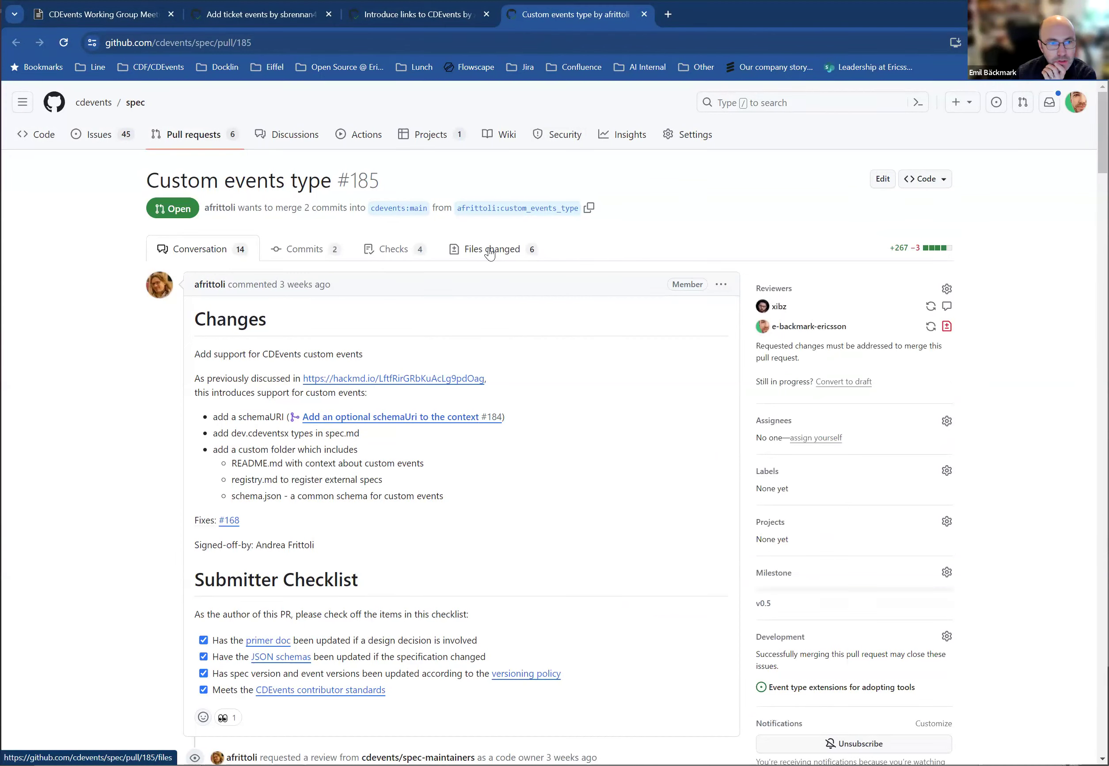
pyautogui.scroll(-5, 1080, 169)
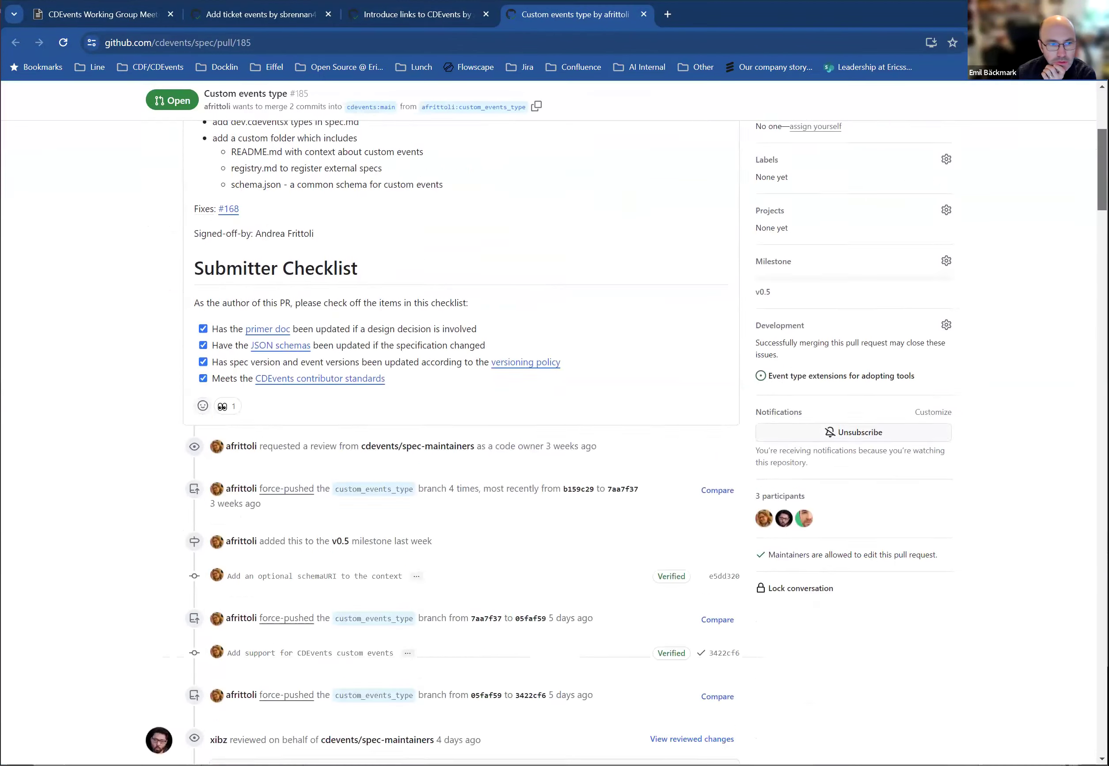
pyautogui.scroll(-15, 483, 434)
pyautogui.scroll(5, 484, 435)
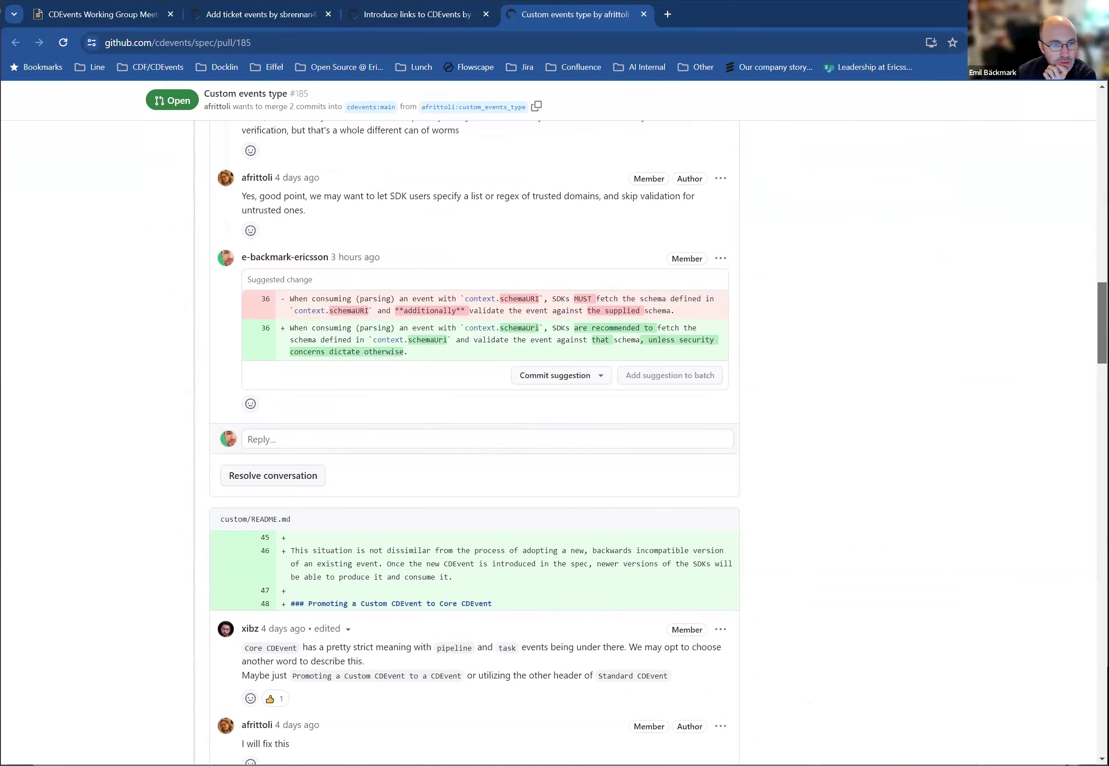
pyautogui.scroll(1, 776, 359)
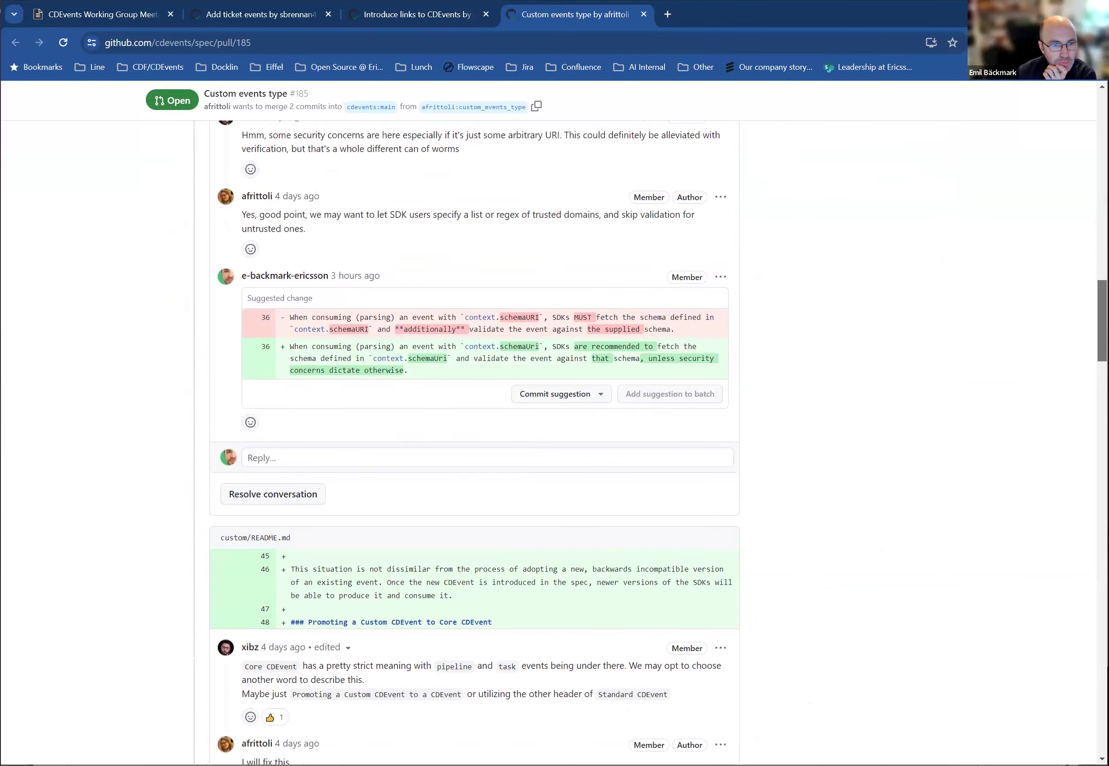
pyautogui.doubleClick(504, 348)
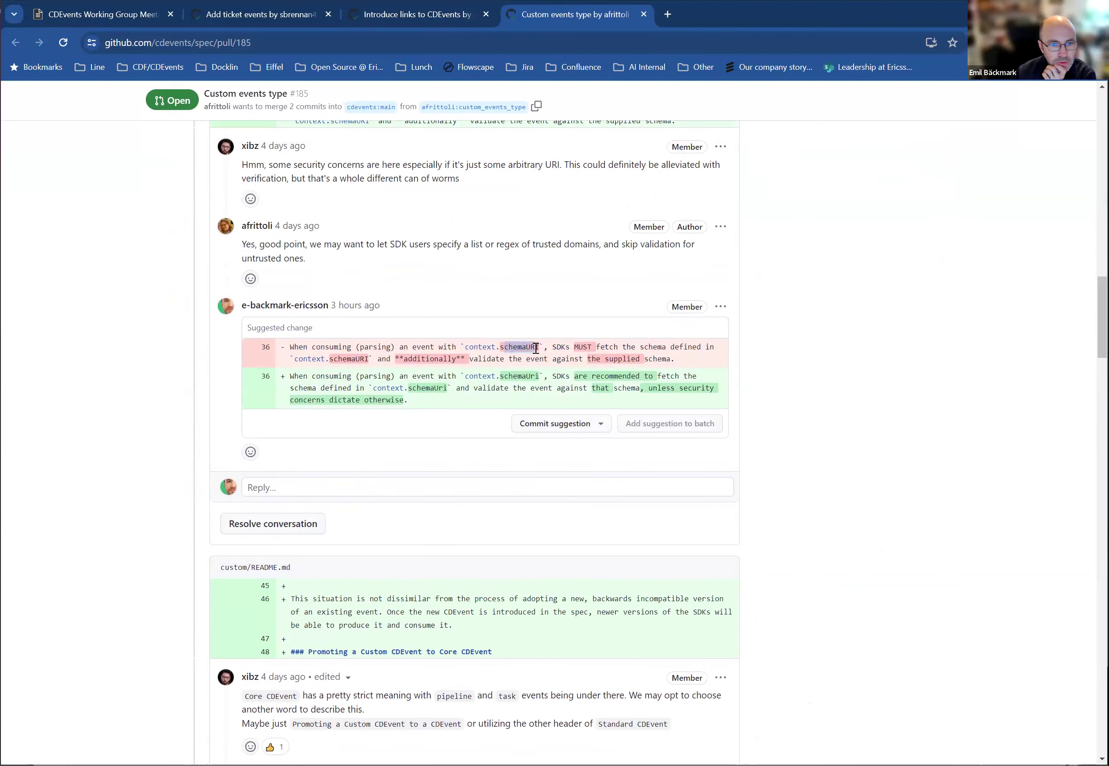
pyautogui.doubleClick(507, 377)
pyautogui.click(545, 385)
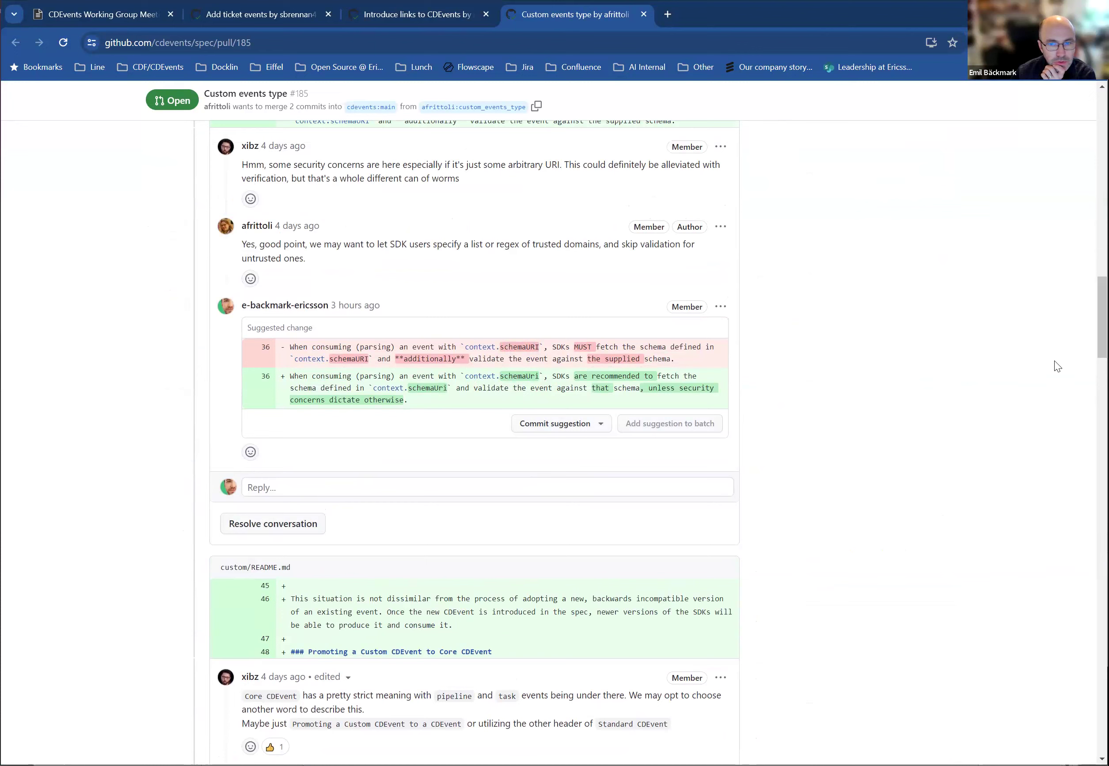
# - Read the custom/README.md thread on renaming "Promoting a Custom CDEvent to Core CDEvent" and the author's reply
pyautogui.scroll(-5, 659, 443)
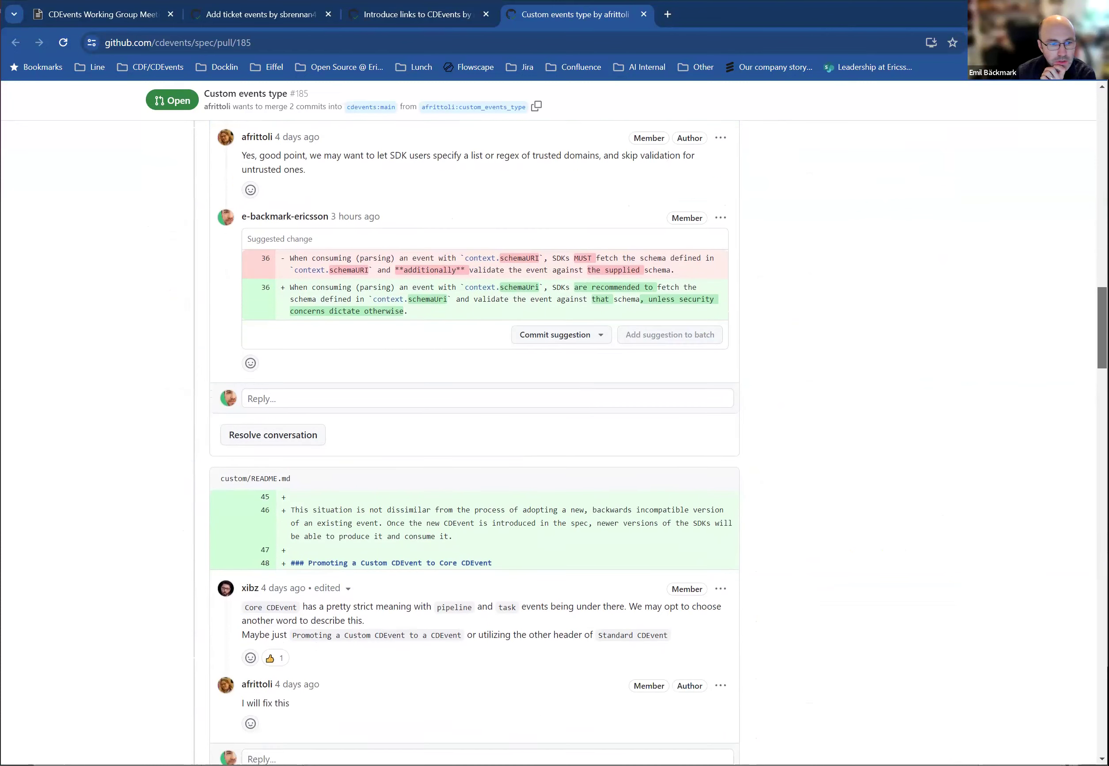
pyautogui.scroll(-5, 474, 435)
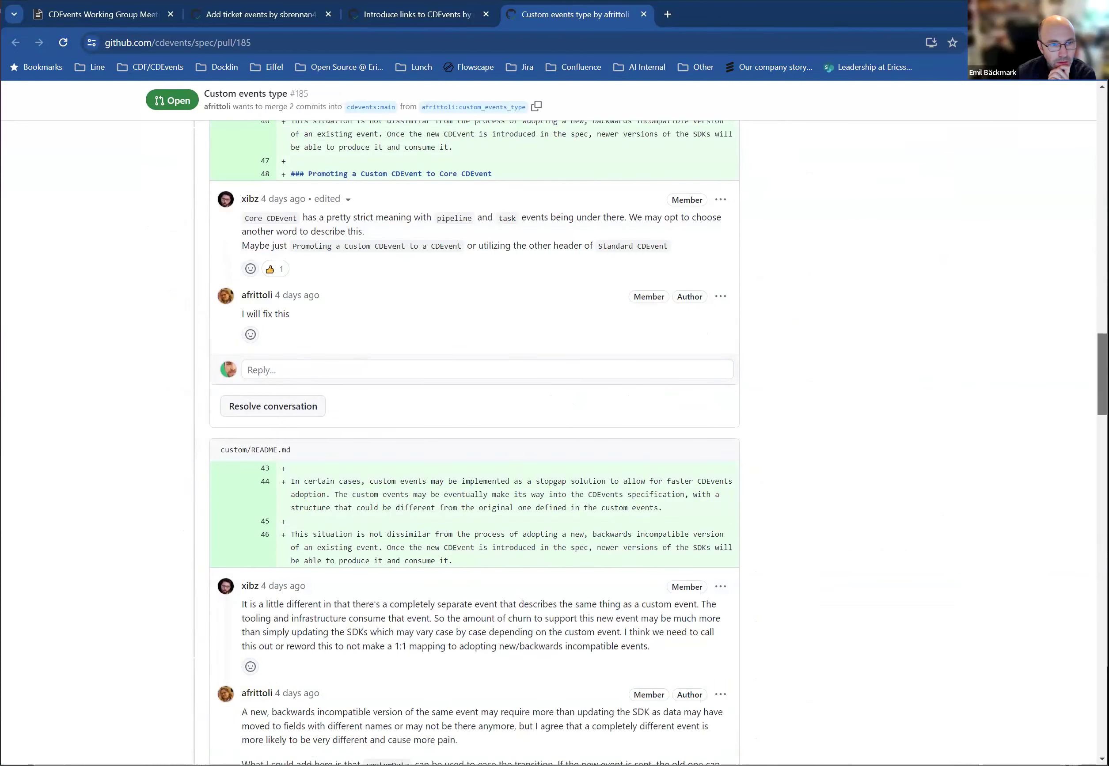
pyautogui.moveTo(286, 315); pyautogui.dragTo(254, 317)
pyautogui.click(268, 315)
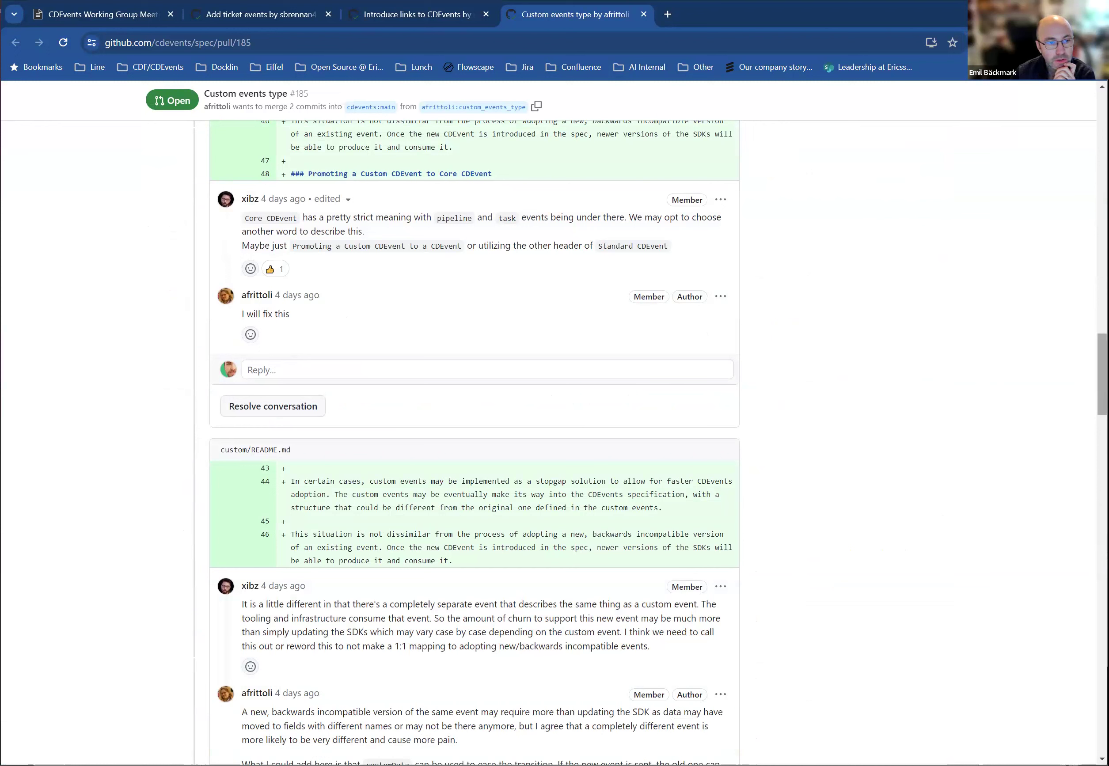
# - In the HackMD meeting notes, add the sub-bullet "Some changes needed" under Custom Events PR
pyautogui.click(84, 15)
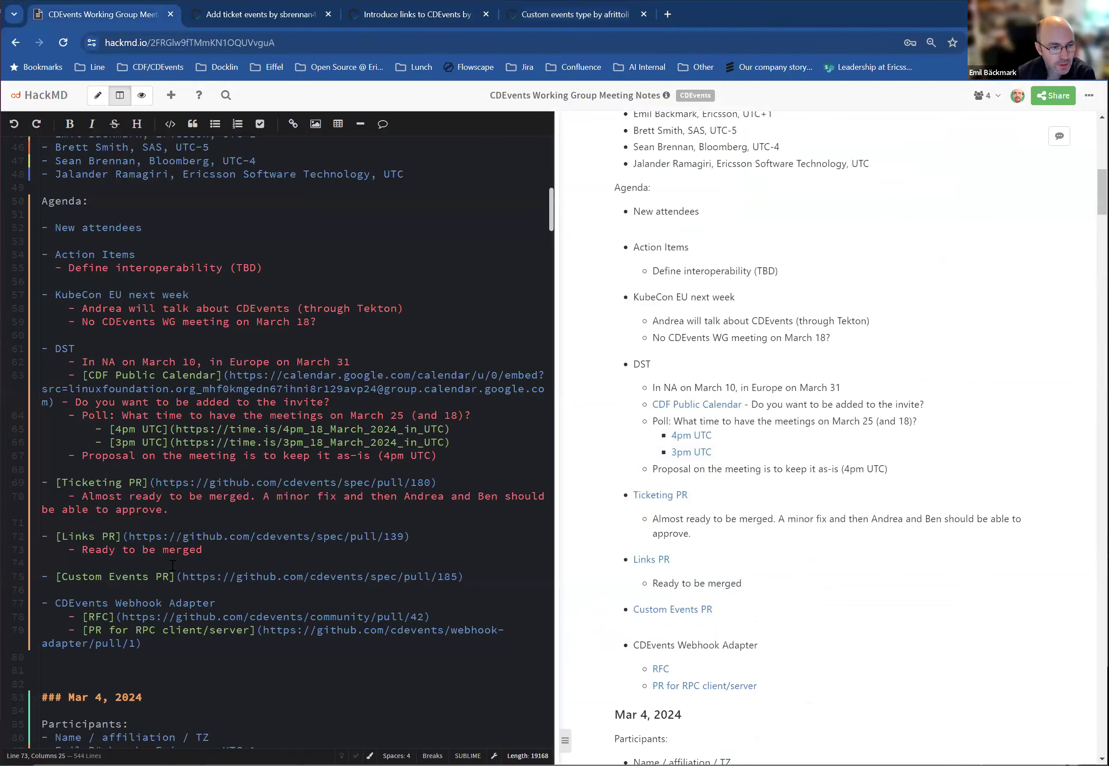
pyautogui.click(472, 577)
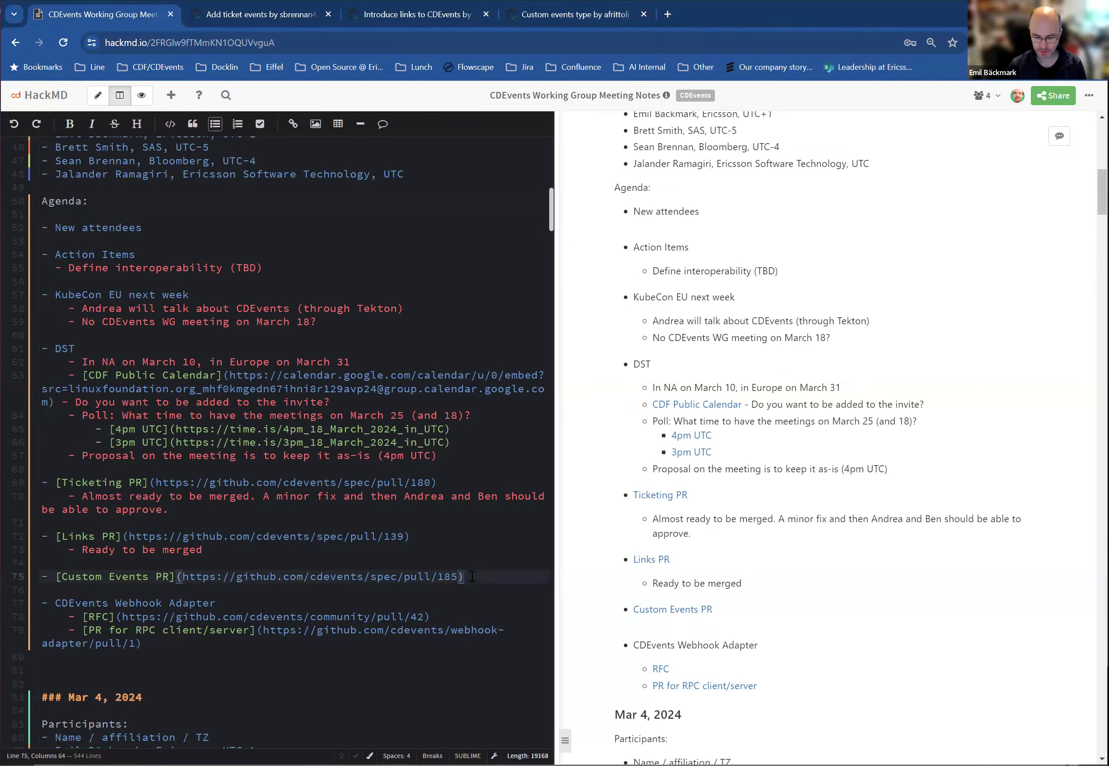
pyautogui.press('Return')
pyautogui.press('Tab')
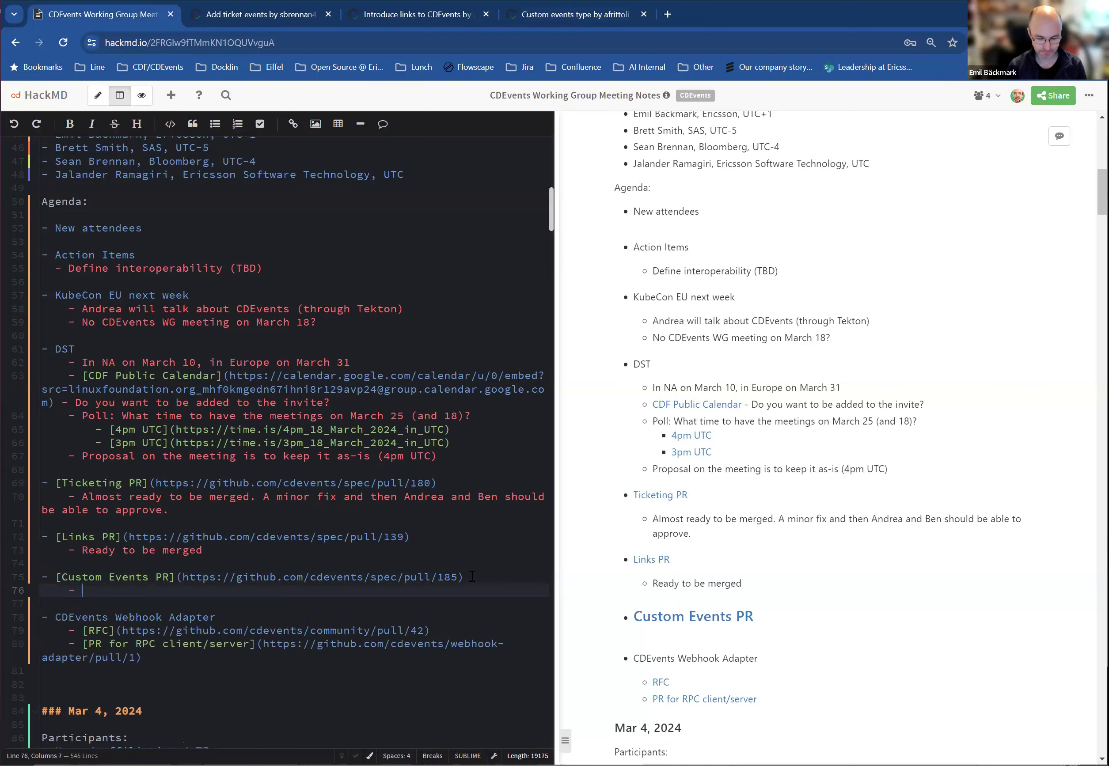
pyautogui.write('Some changes needed')
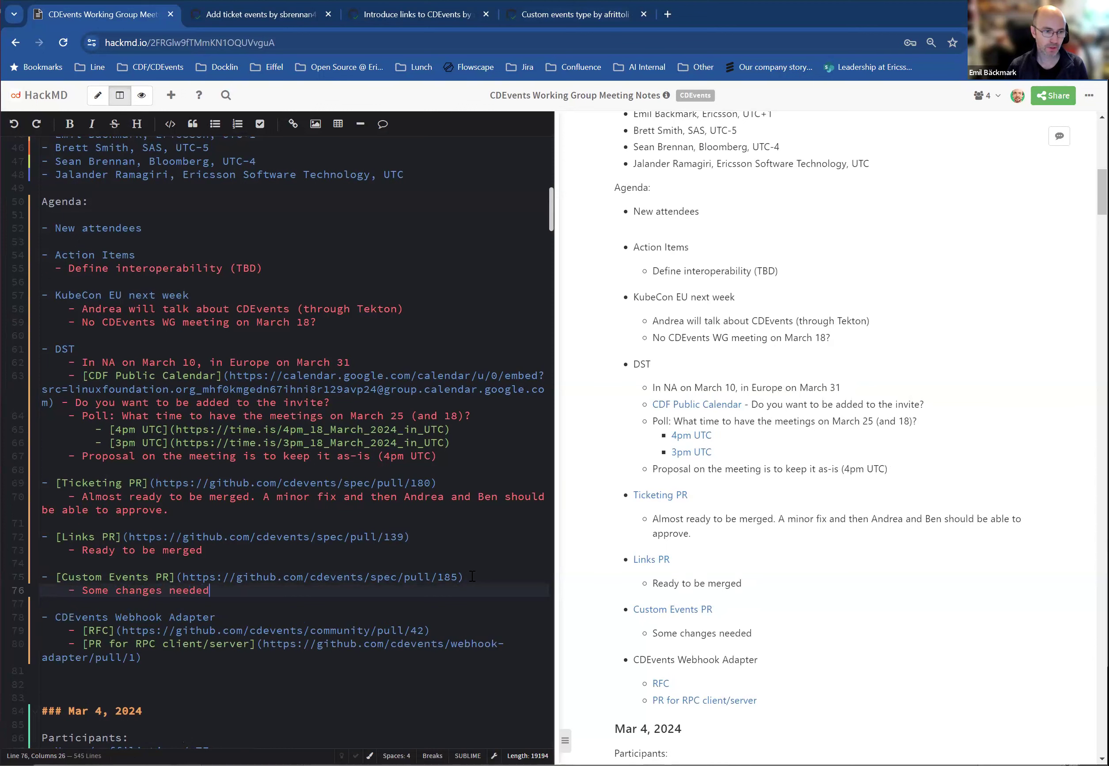
pyautogui.press('Down')
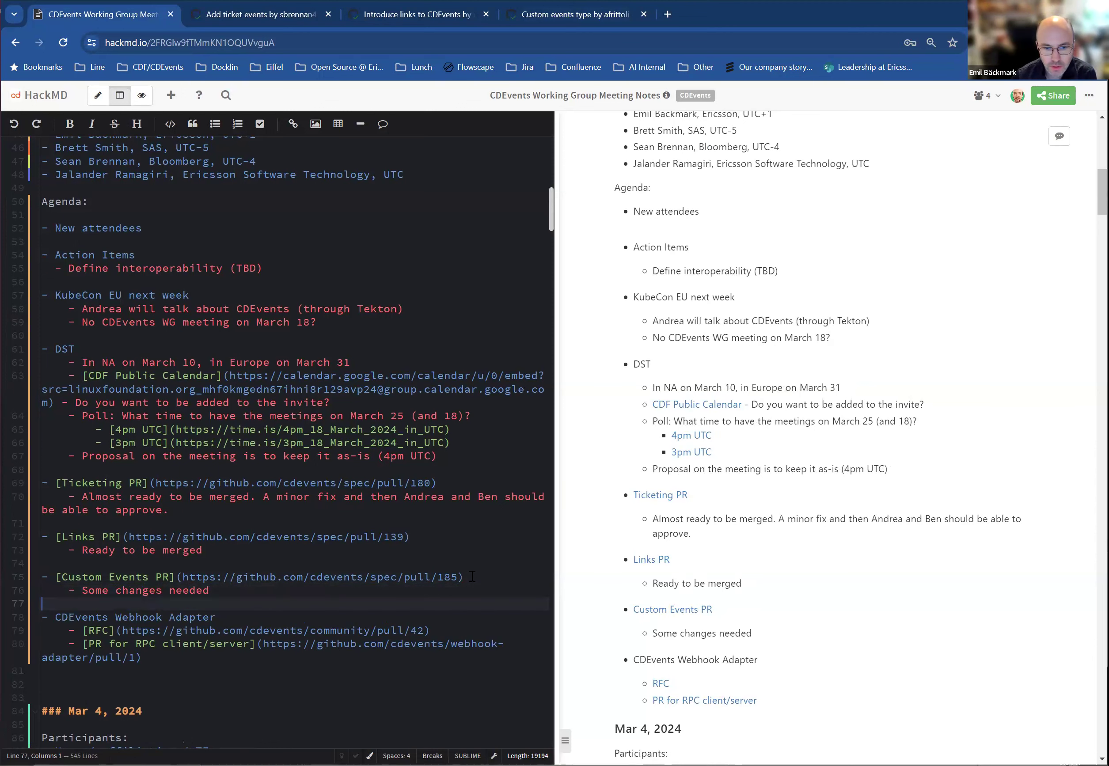
# - Open the CDEvents Webhook Adapter RFC from the notes, close the three earlier pull request pages, and show the RFC
pyautogui.scroll(-2, 835, 641)
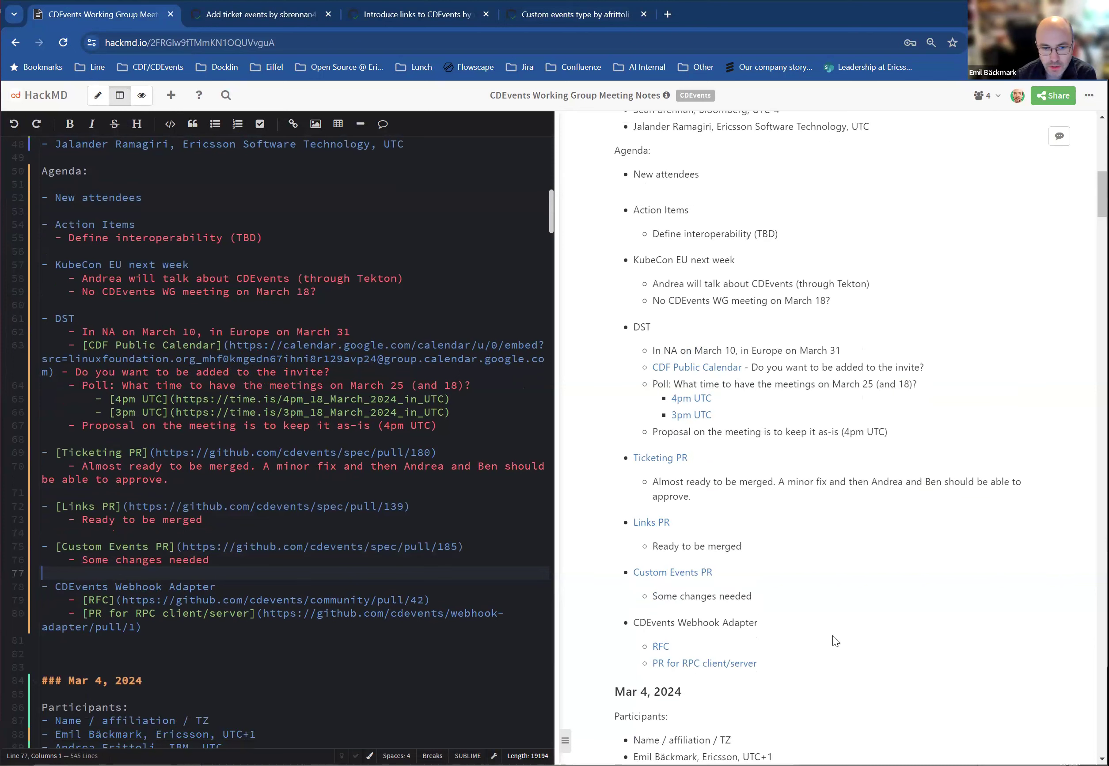
pyautogui.keyDown('ctrl'); pyautogui.click(661, 648); pyautogui.keyUp('ctrl')
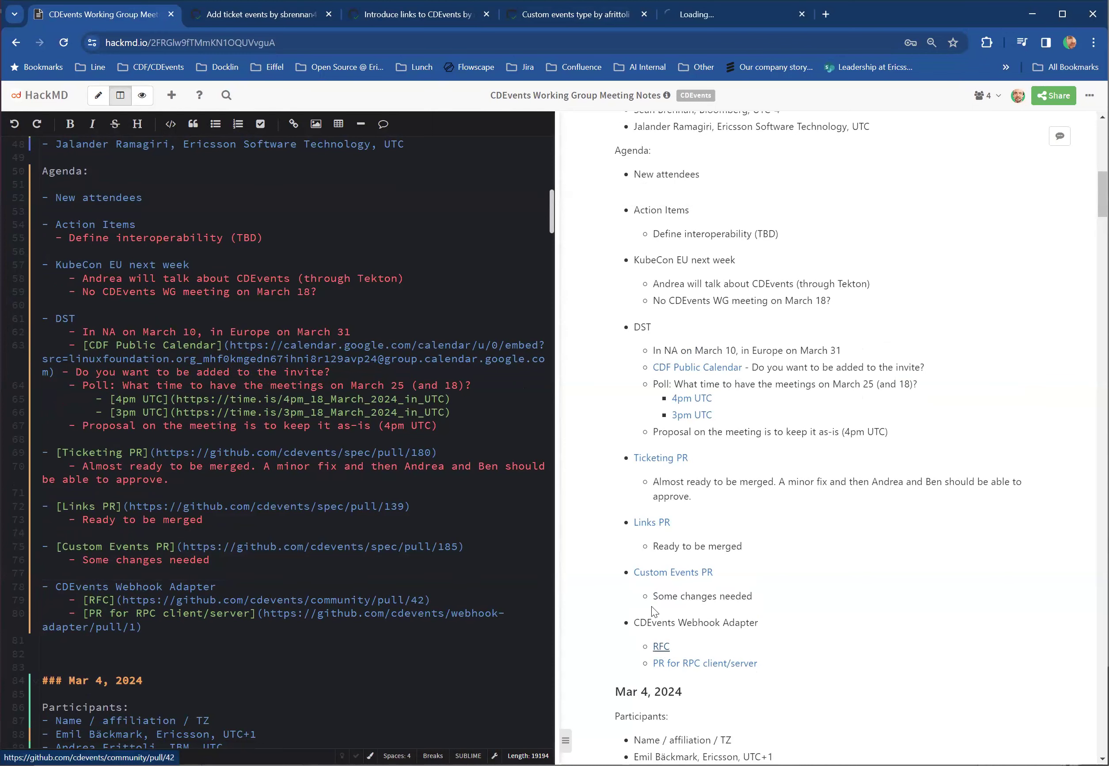
pyautogui.click(328, 15)
pyautogui.click(328, 15)
pyautogui.click(328, 14)
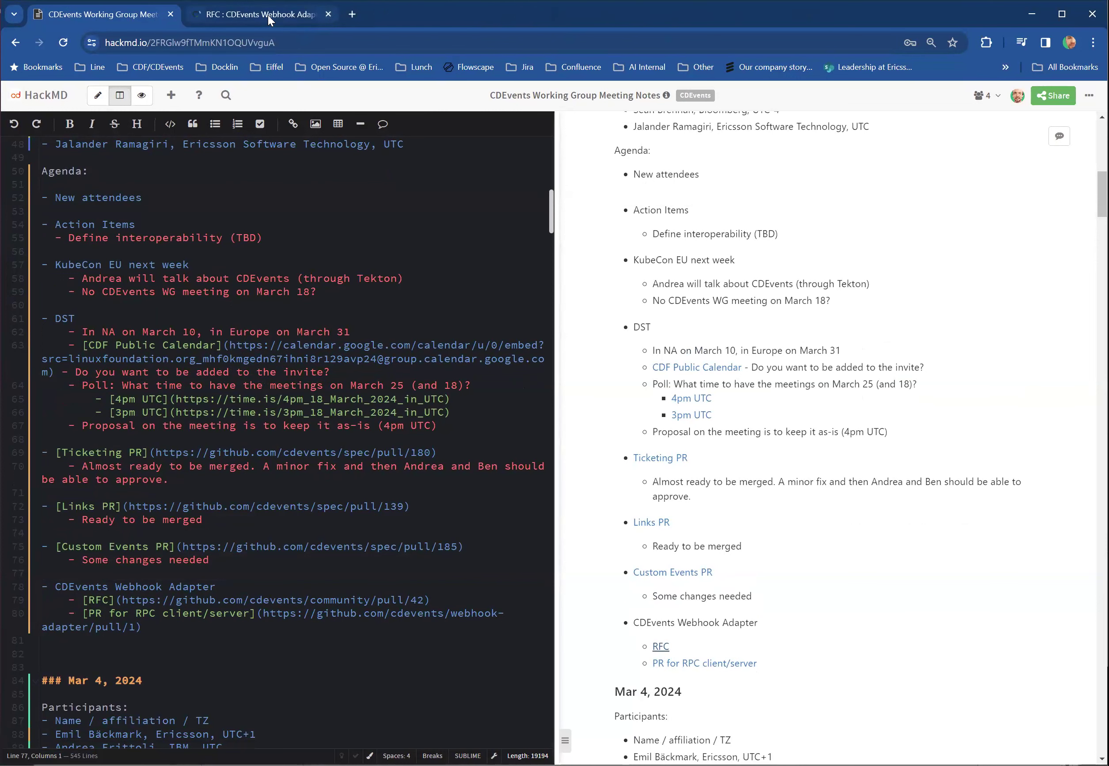
pyautogui.click(285, 16)
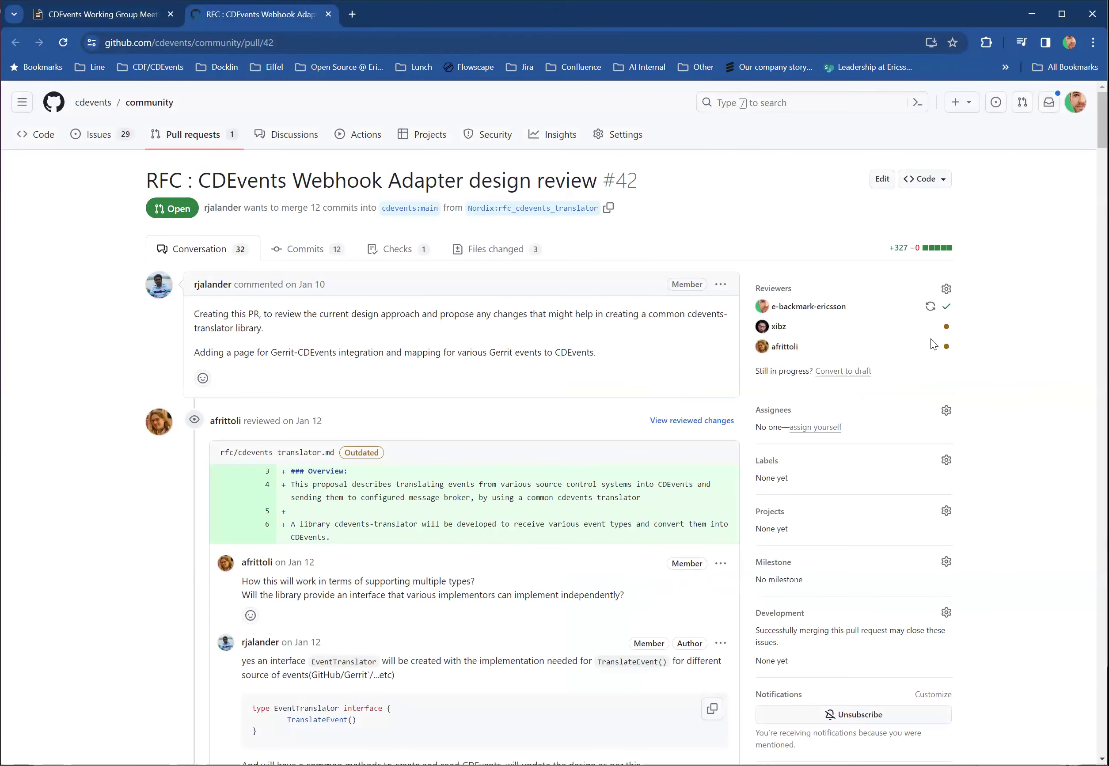
# - Check the RFC pull request's reviewers and its changed files, and return to the conversation
pyautogui.moveTo(805, 349)
pyautogui.click(476, 249)
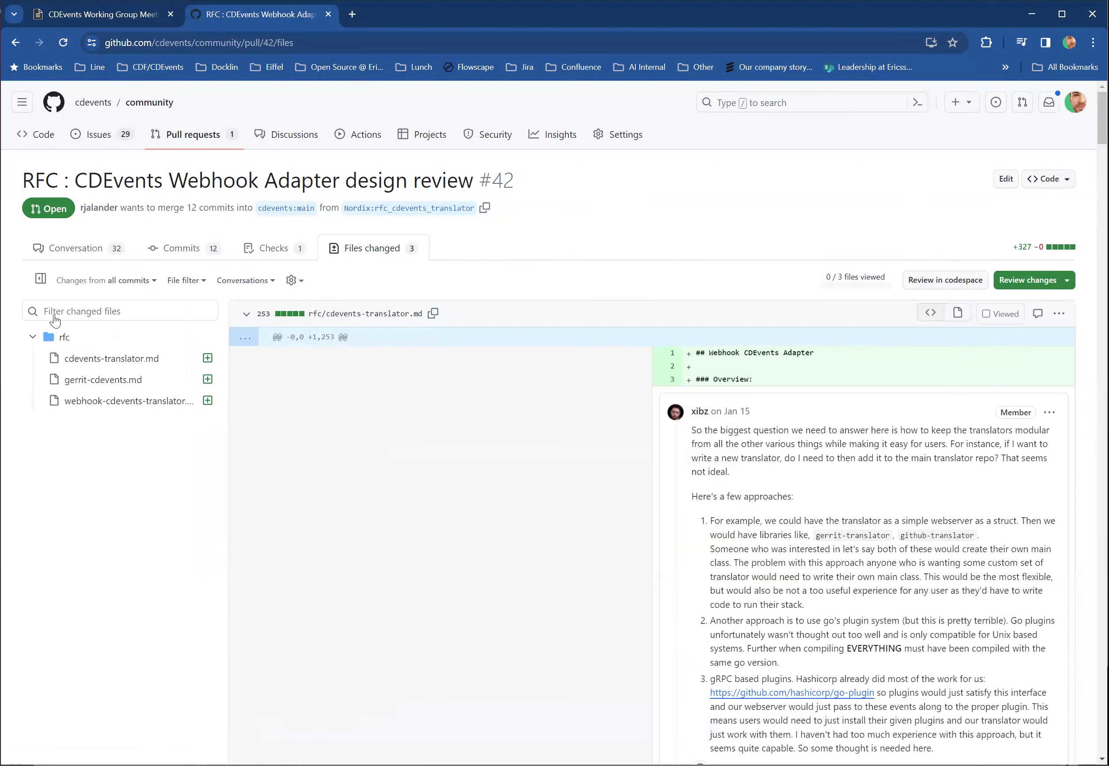
pyautogui.click(85, 248)
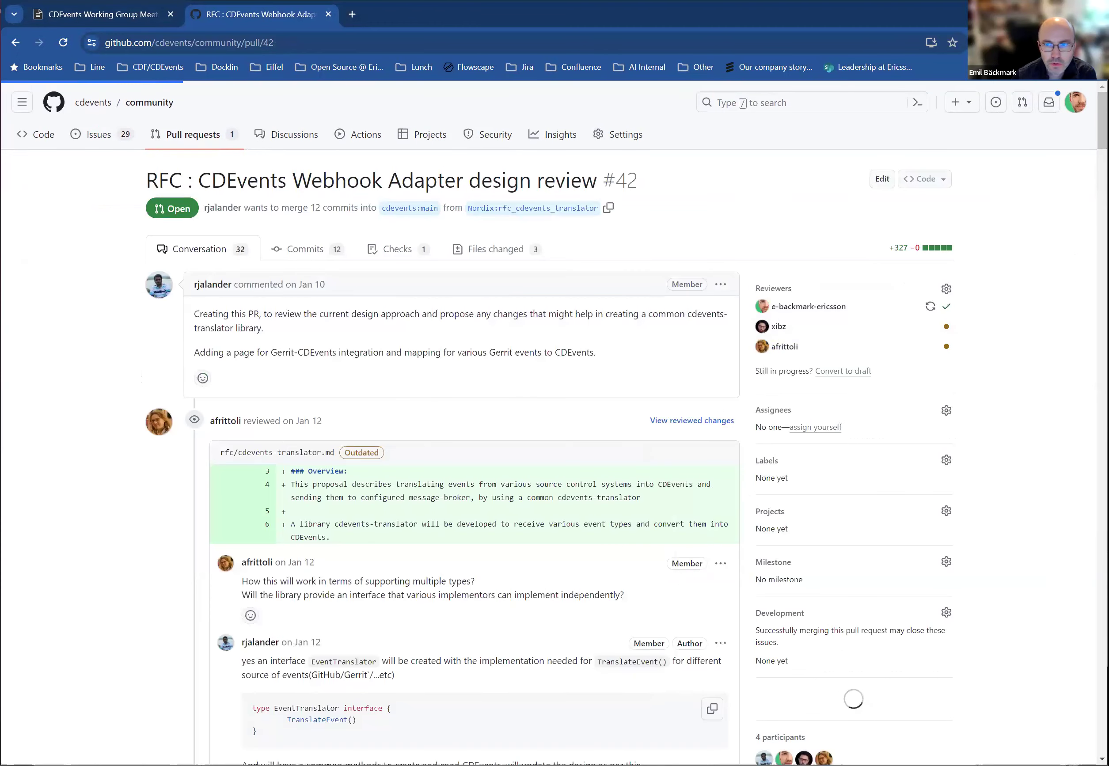
# - Read through the RFC pull request's conversation down to the approval, the naming discussion and the latest repository-name update
pyautogui.scroll(-1, 555, 420)
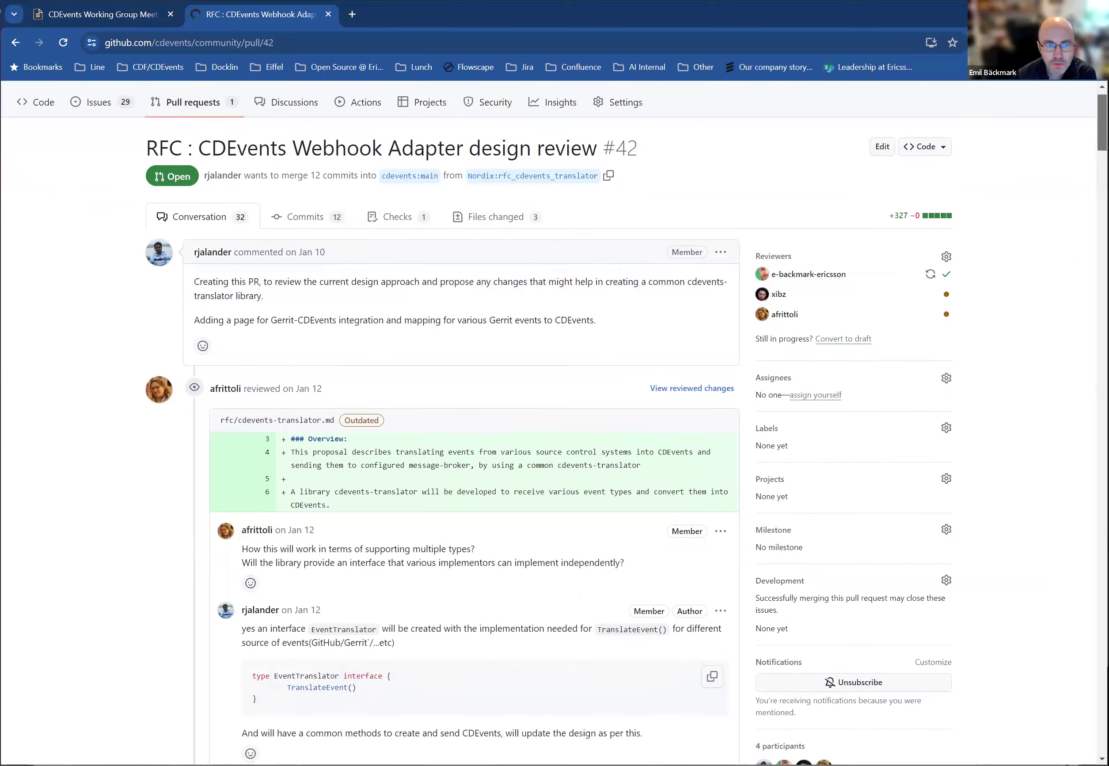
pyautogui.scroll(-1, 554, 420)
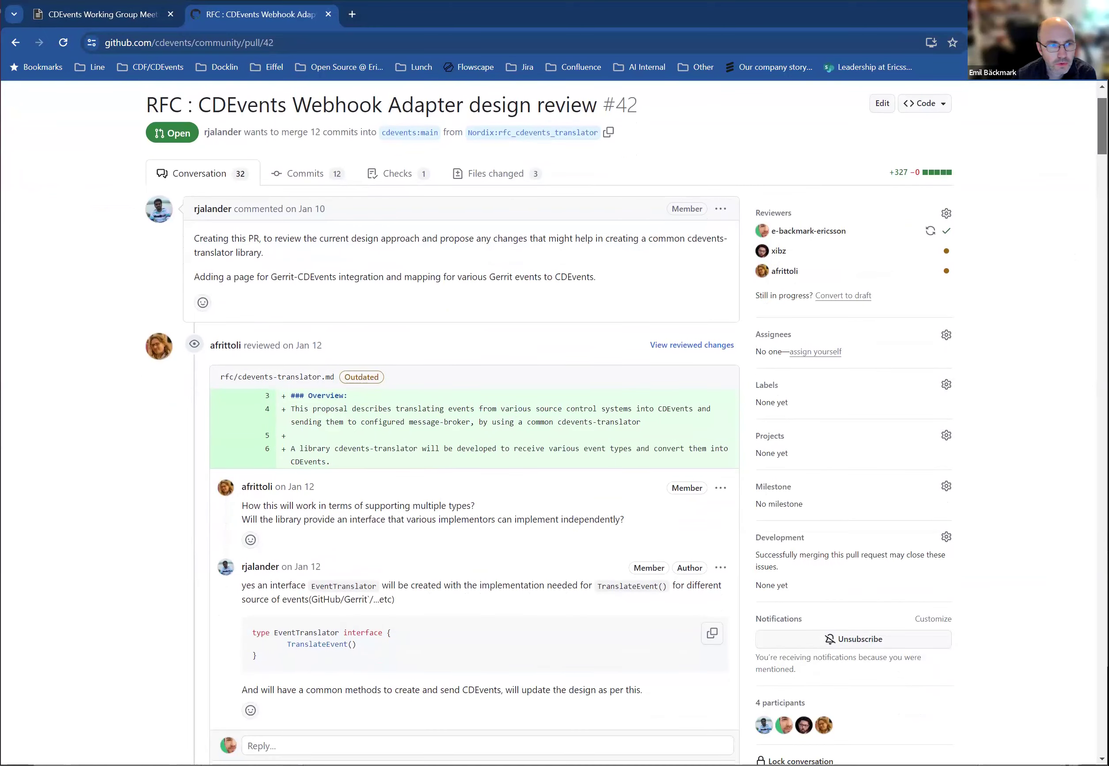
pyautogui.scroll(-3, 554, 420)
pyautogui.scroll(2, 1073, 251)
pyautogui.scroll(-3, 1074, 251)
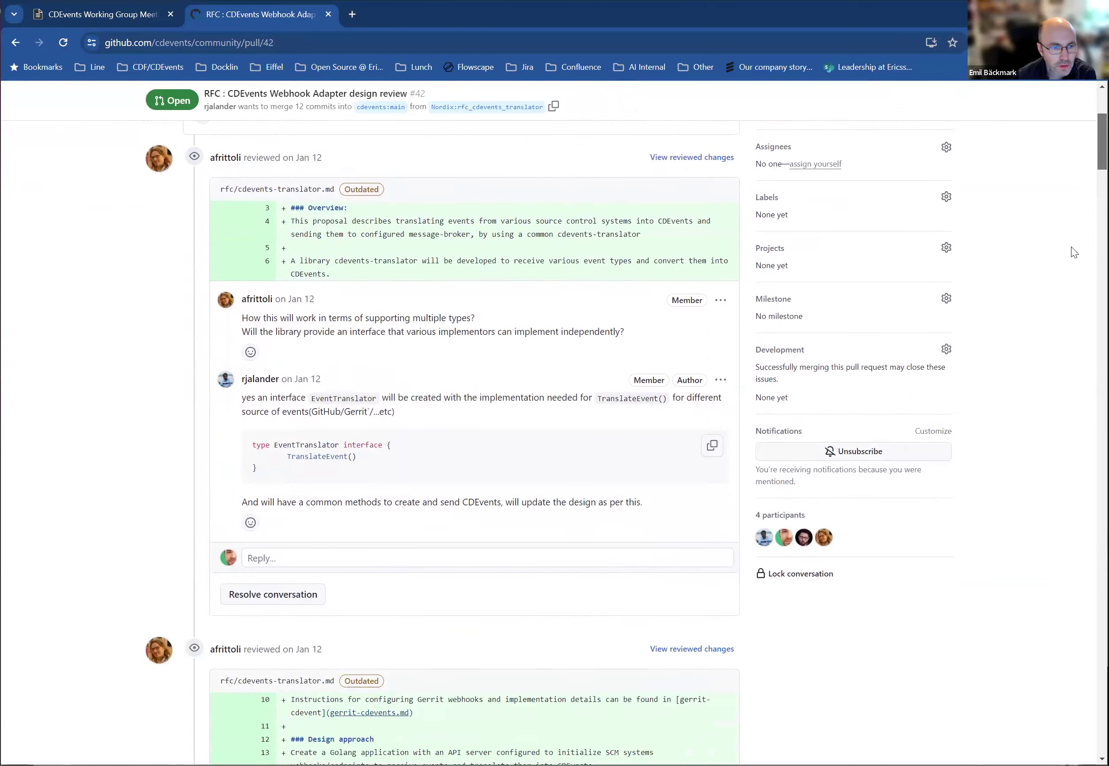
pyautogui.scroll(-20, 1073, 252)
pyautogui.scroll(-13, 1059, 323)
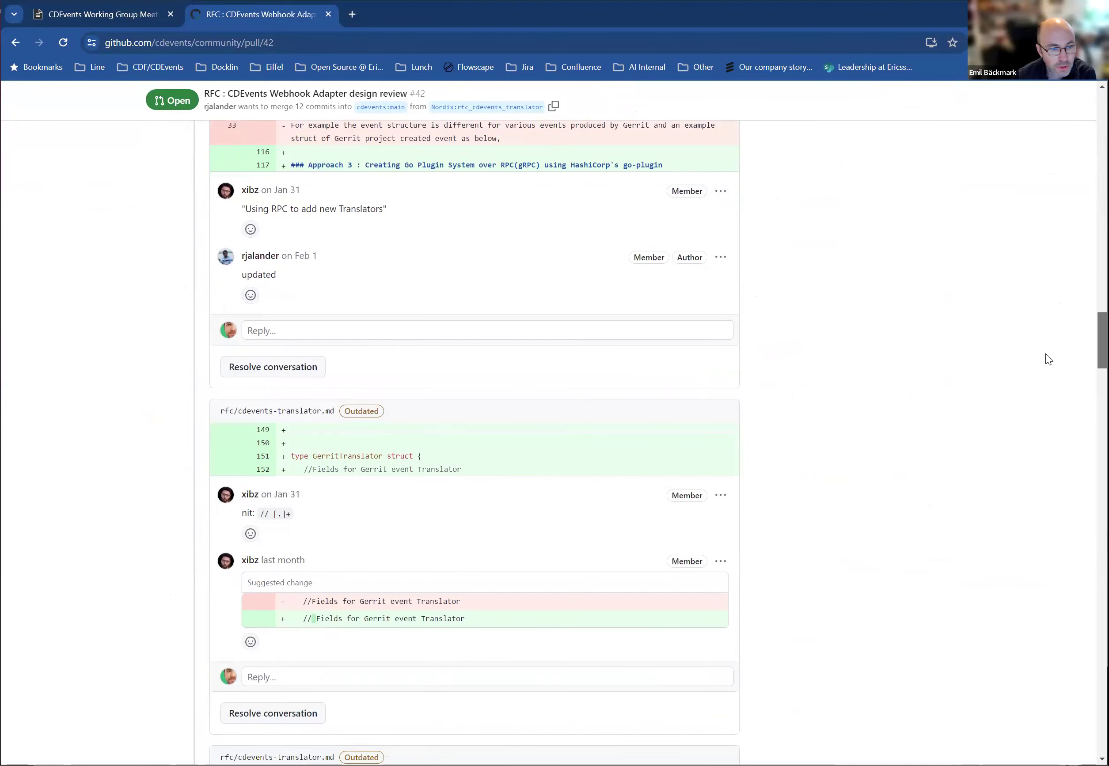
pyautogui.scroll(-18, 1043, 367)
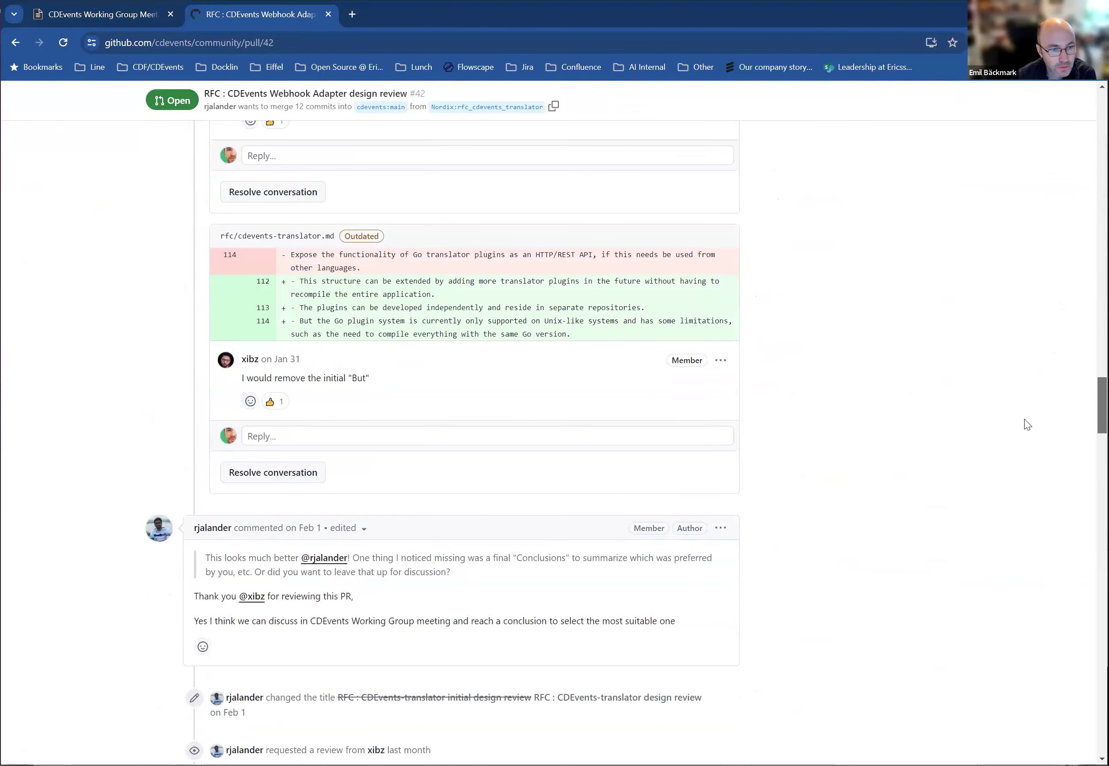
pyautogui.scroll(-1, 1027, 425)
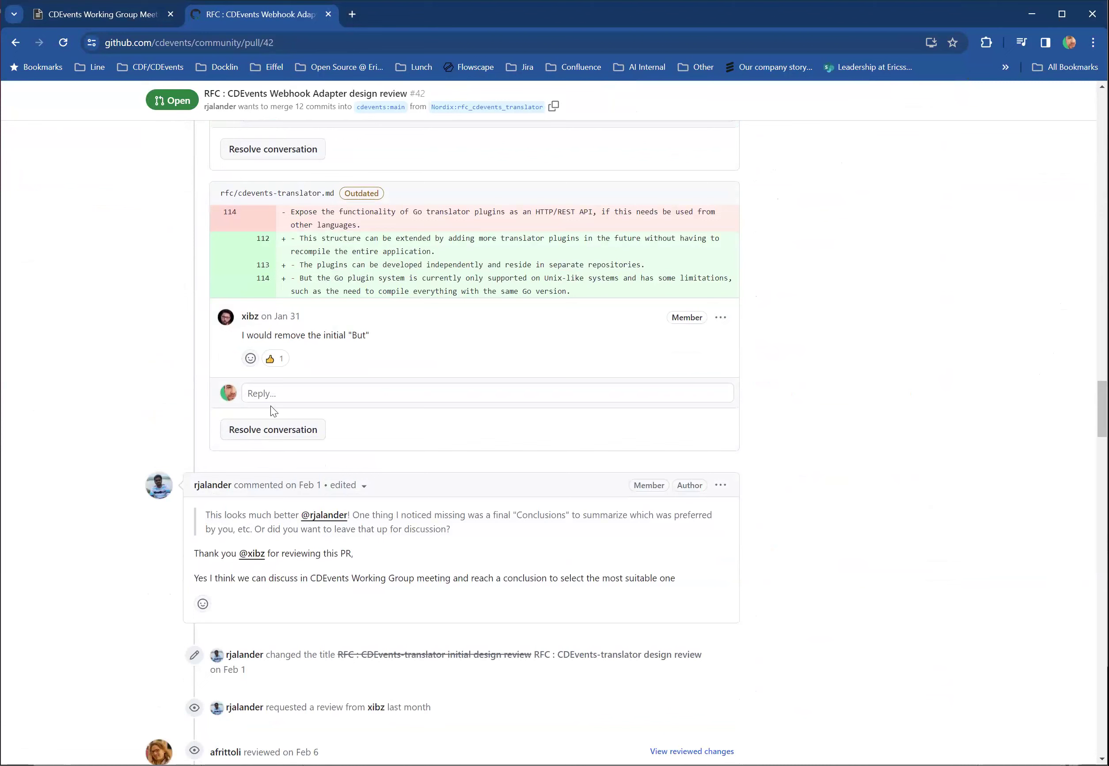
pyautogui.scroll(-10, 386, 456)
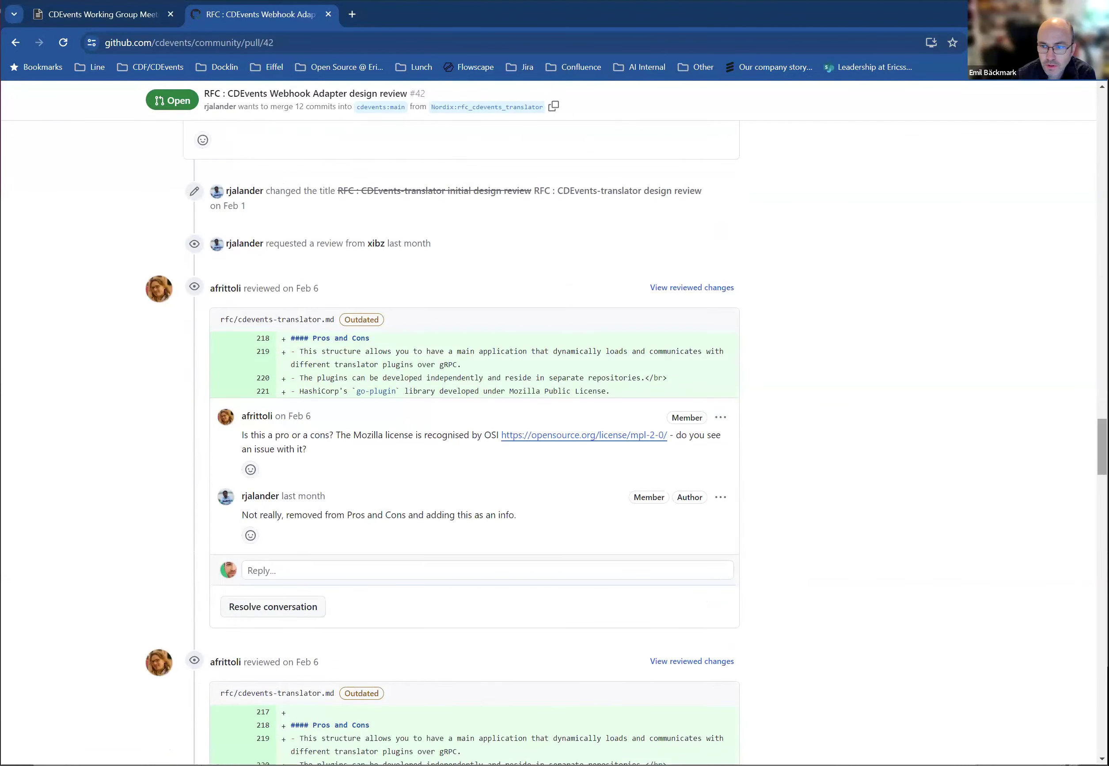
pyautogui.scroll(-1, 1102, 446)
pyautogui.moveTo(1102, 449); pyautogui.dragTo(1073, 677)
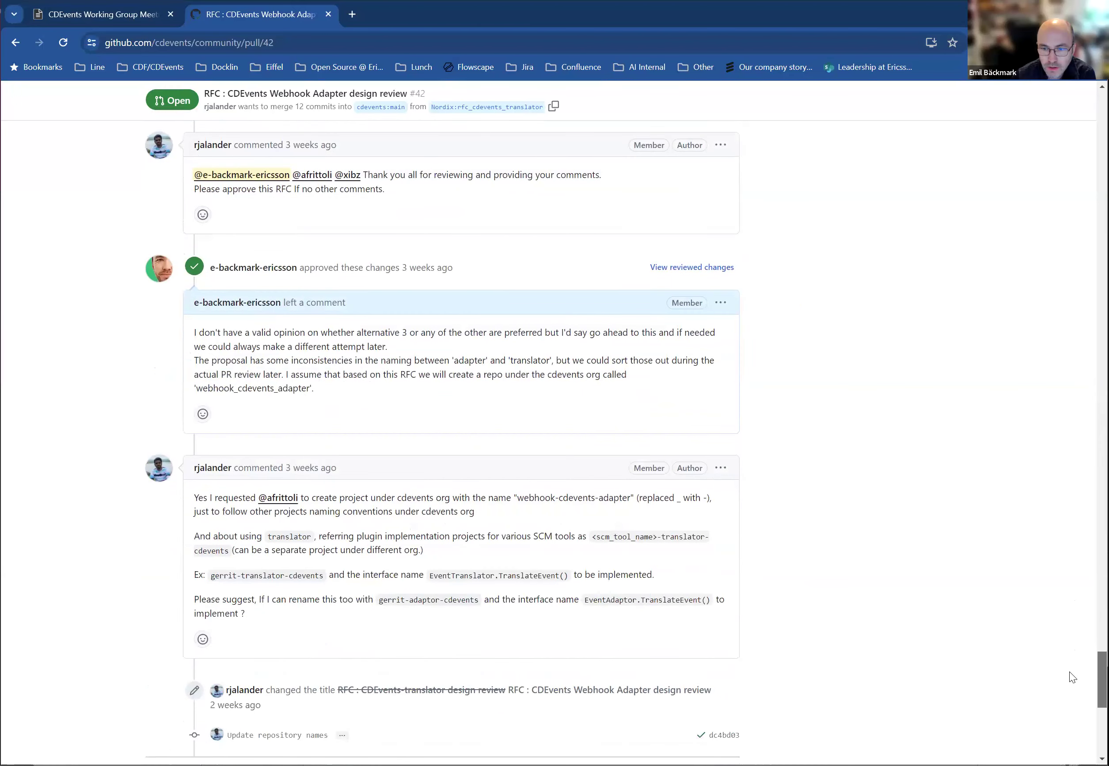
pyautogui.scroll(-1, 1073, 680)
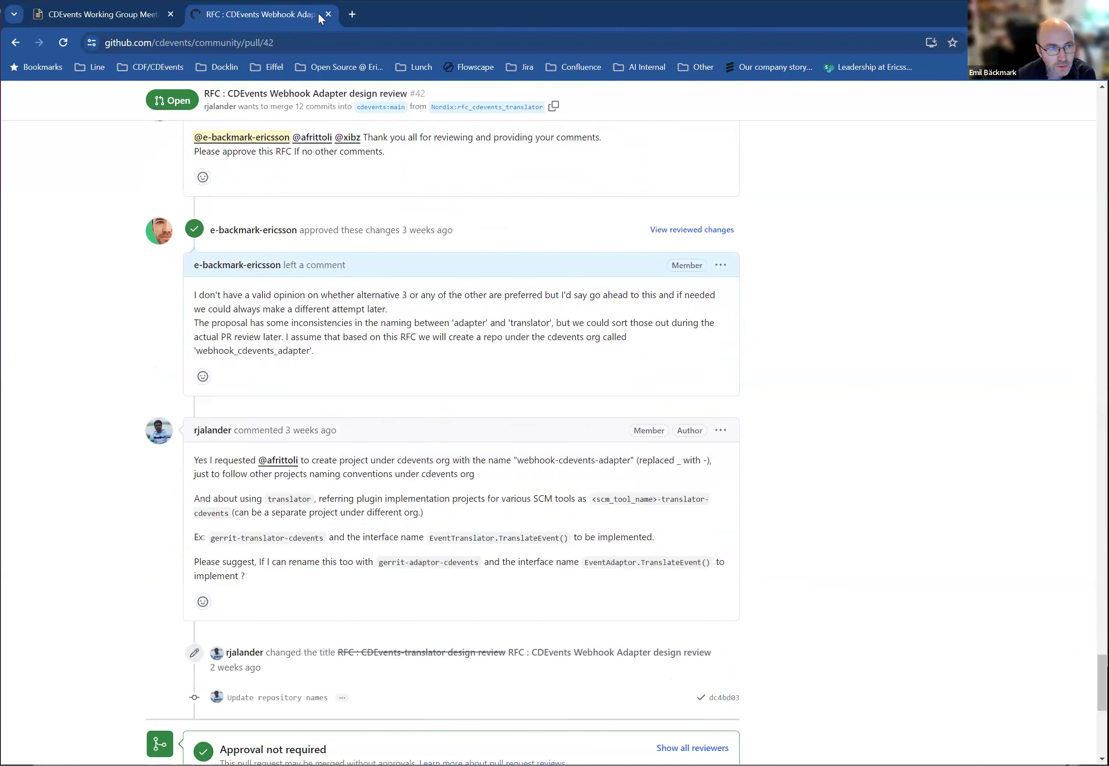
# - Return to the HackMD meeting notes and review the DST poll dates and the meeting-time proposal
pyautogui.click(98, 14)
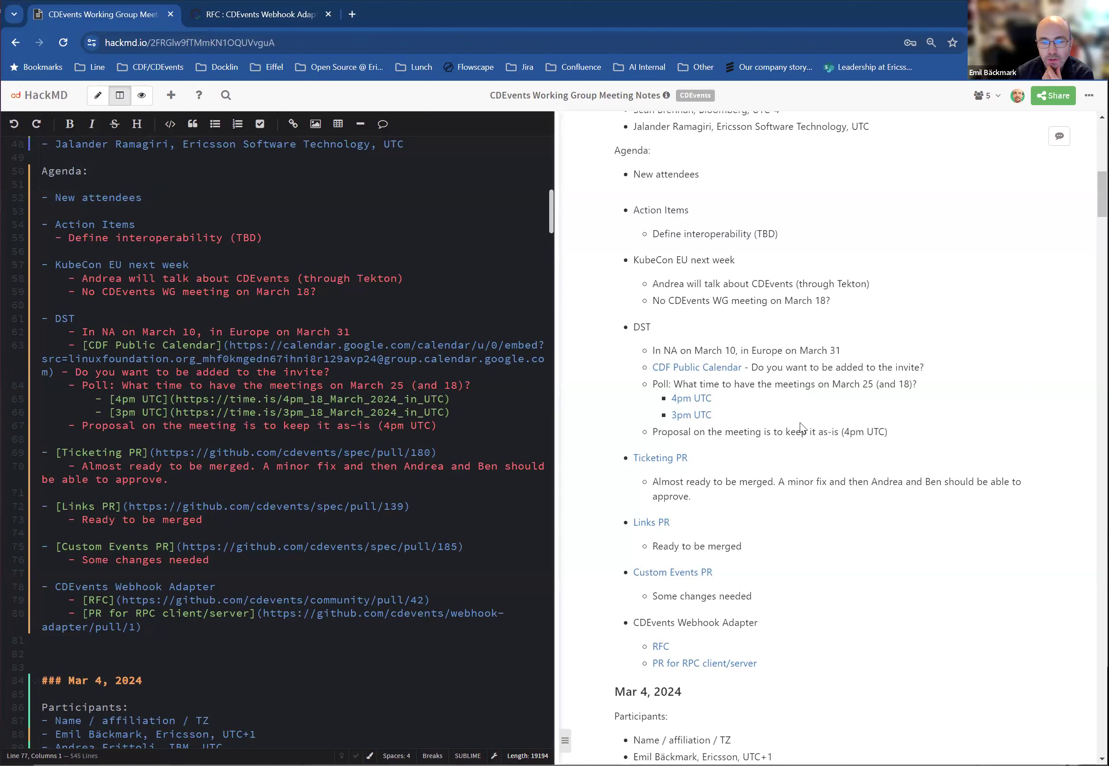
pyautogui.moveTo(831, 384); pyautogui.dragTo(913, 386)
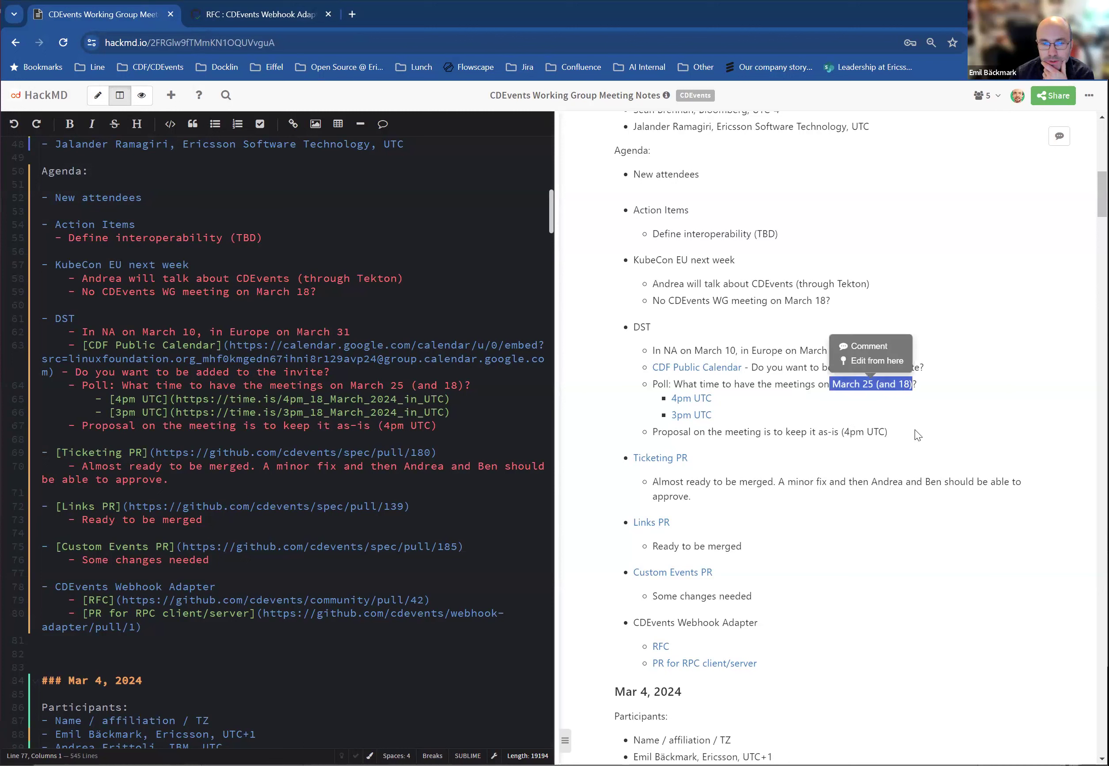
pyautogui.click(814, 384)
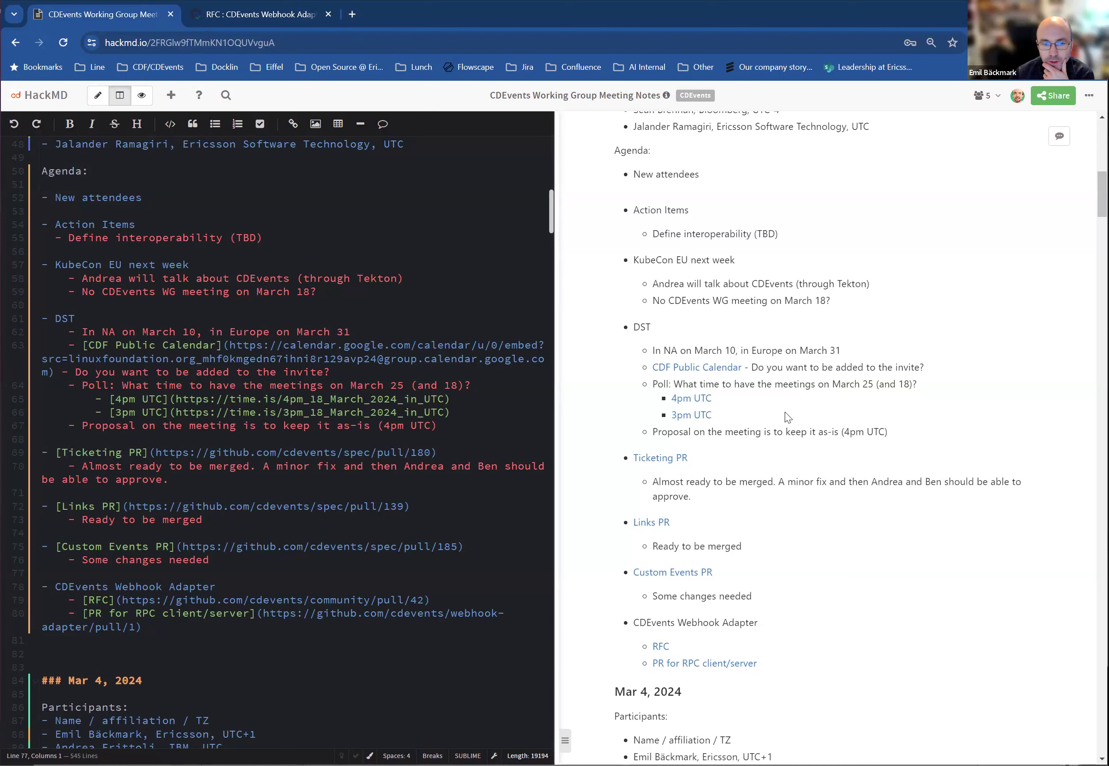
pyautogui.moveTo(888, 431); pyautogui.dragTo(649, 440)
pyautogui.click(671, 429)
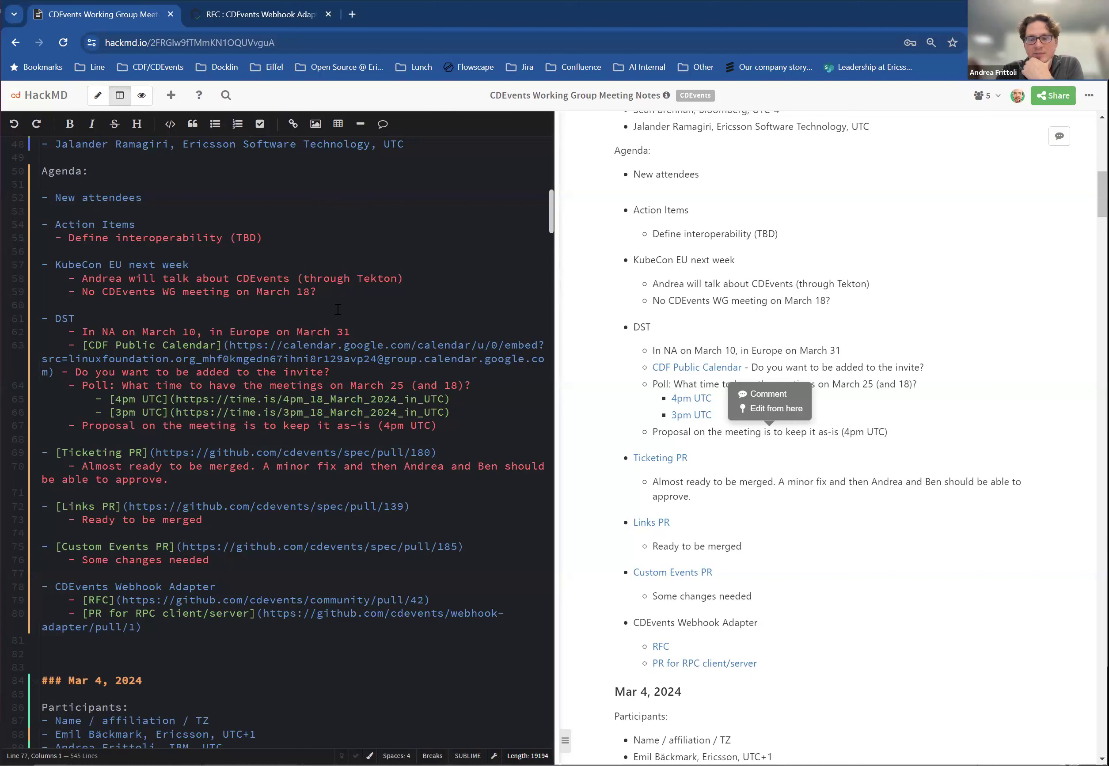
# - Make the "No CDEvents WG meeting on March 18" bullet a statement, adding that the two named organizers are off due to KubeCon
pyautogui.click(325, 292)
pyautogui.press('BackSpace')
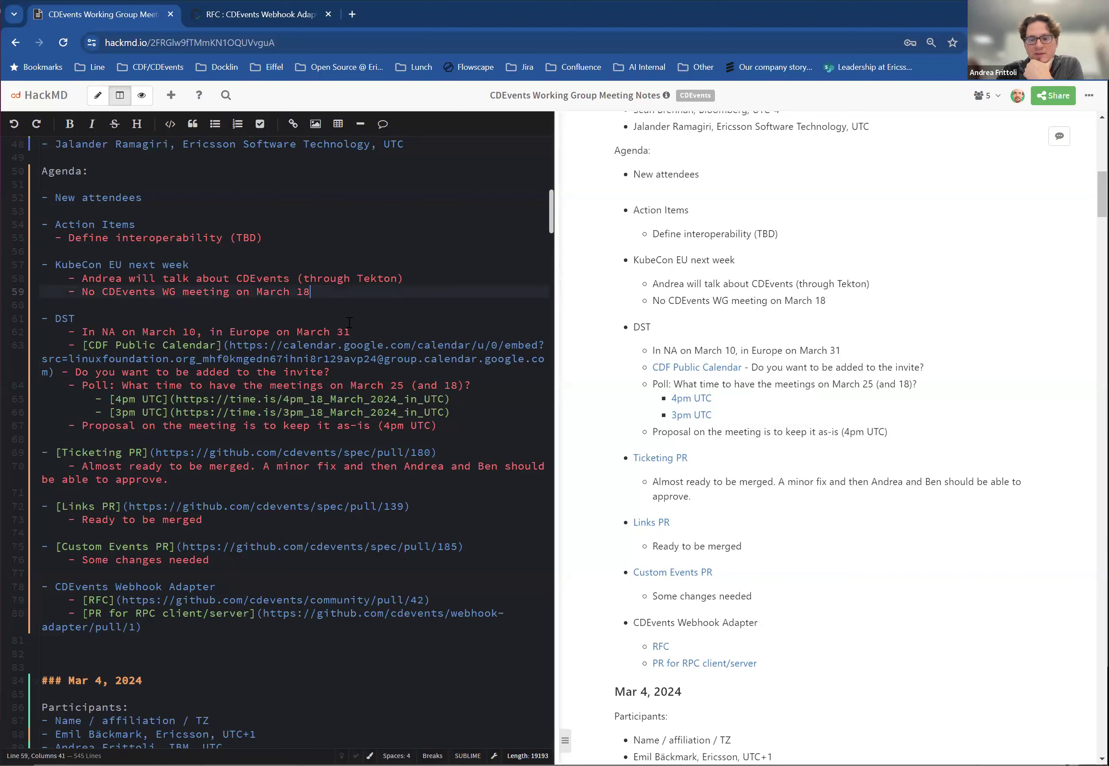
pyautogui.write('. Andrea')
pyautogui.write('s')
pyautogui.write('and Emil')
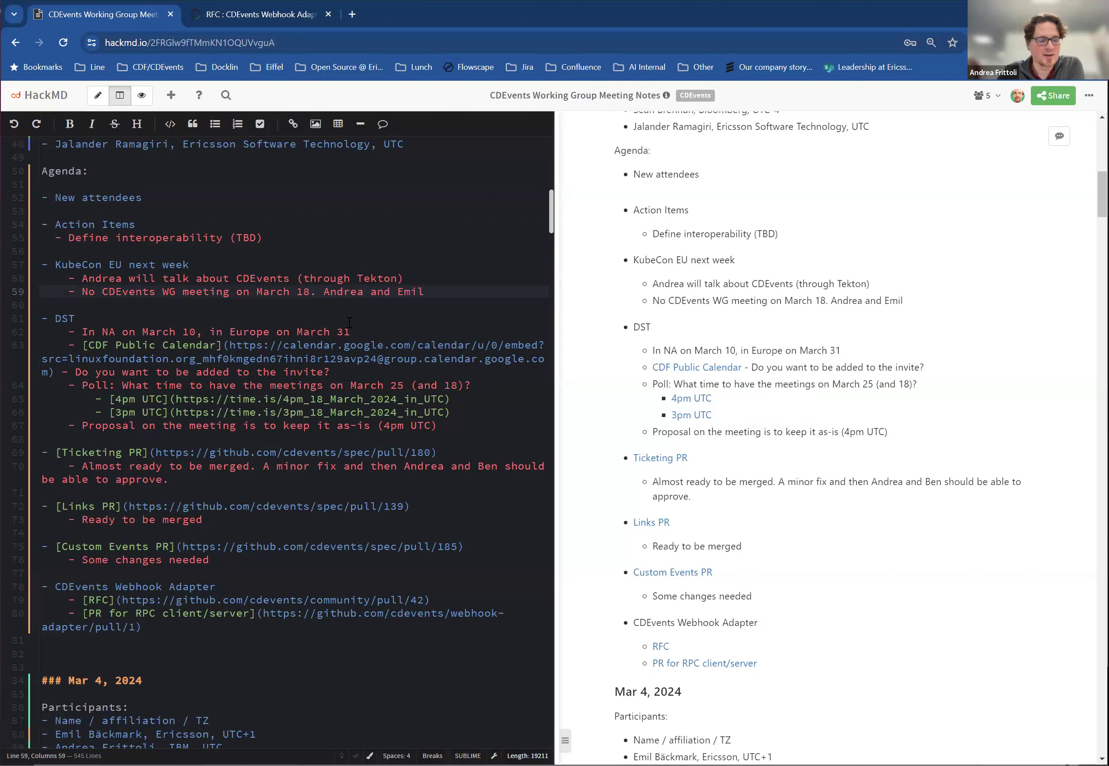
pyautogui.write(' off due to ')
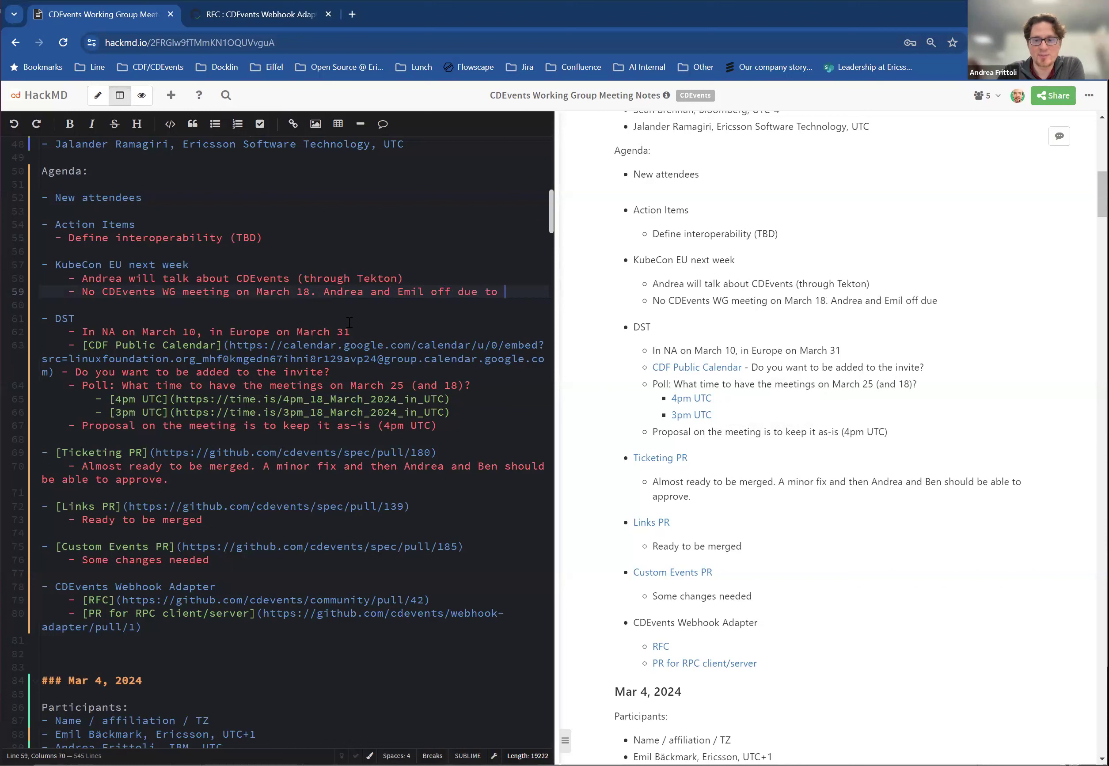
pyautogui.write('KubeCon')
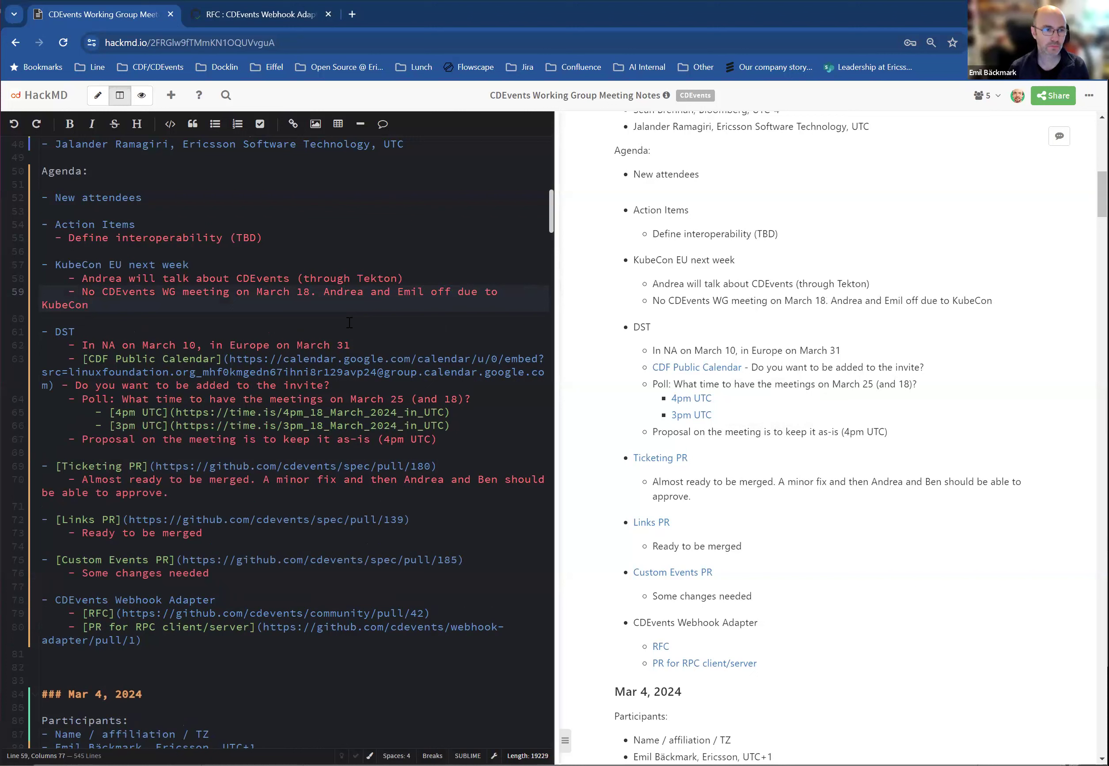
# - Add a new top-level agenda item "Easter" between the DST section and the Ticketing PR
pyautogui.press('Down')
pyautogui.press('Down')
pyautogui.press('Down')
pyautogui.press('Down')
pyautogui.press('Down')
pyautogui.press('Down')
pyautogui.press('Down')
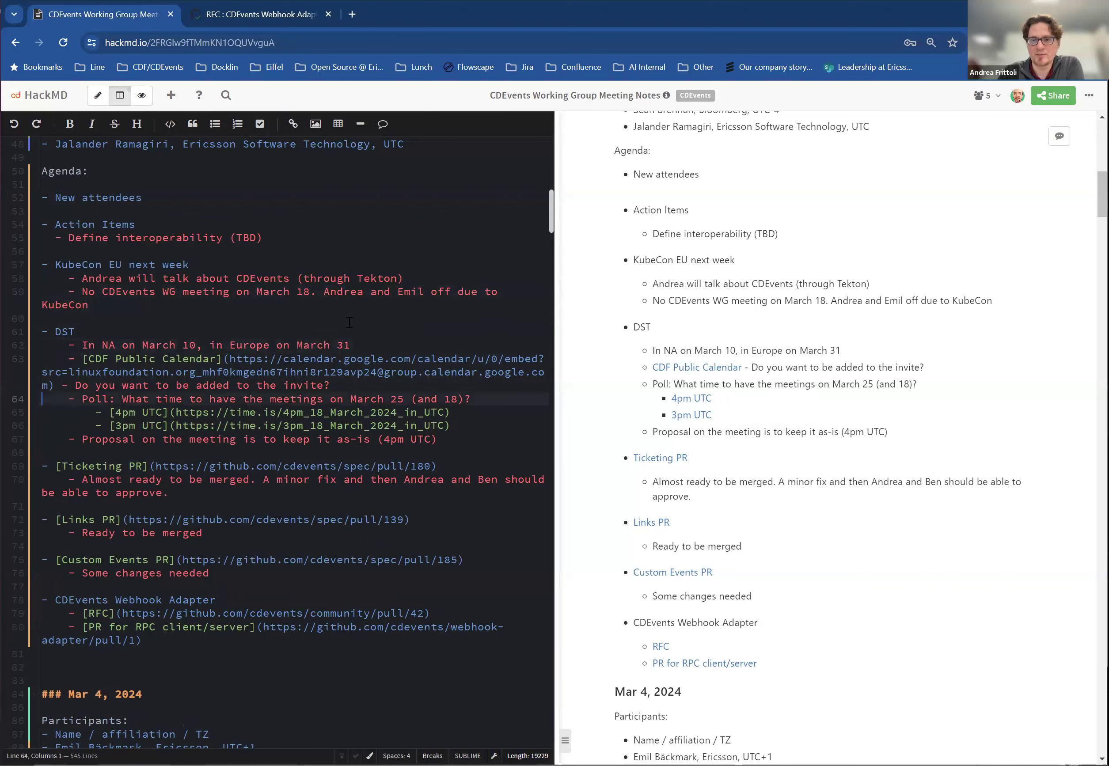
pyautogui.press('Up')
pyautogui.press('Up')
pyautogui.press('Up')
pyautogui.press('Up')
pyautogui.press('Up')
pyautogui.press('Up')
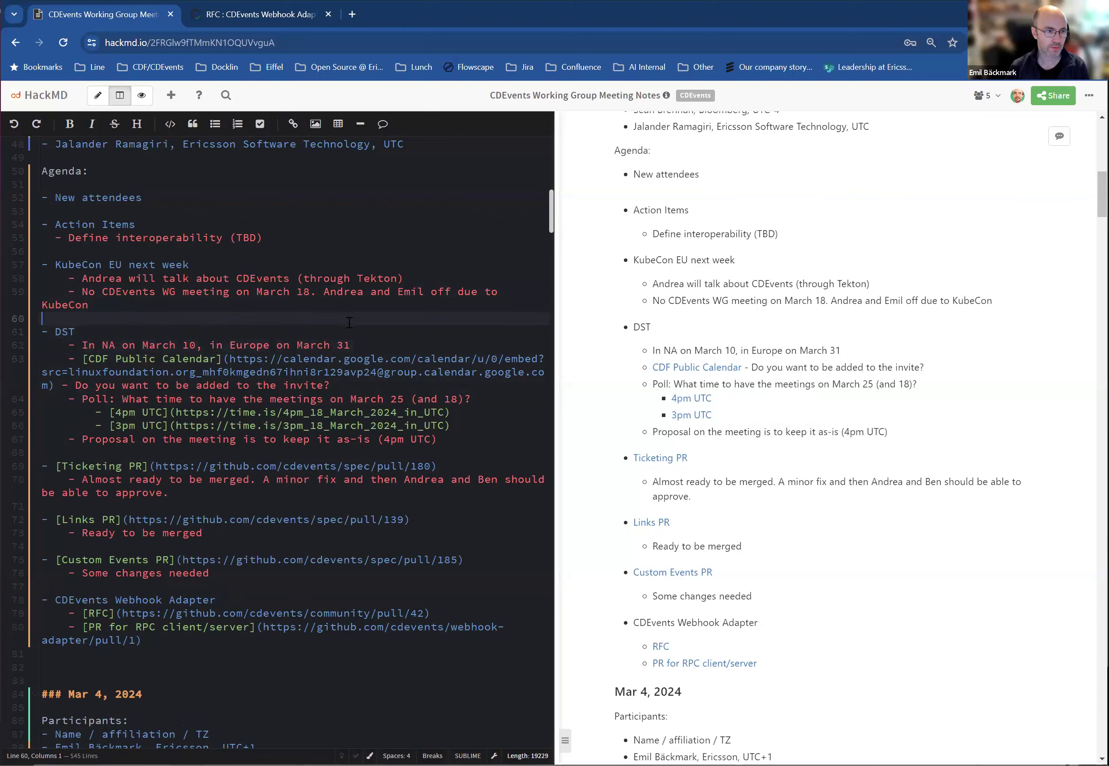
pyautogui.press('Down')
pyautogui.press('Down')
pyautogui.press('Up')
pyautogui.press('Up')
pyautogui.press('Down')
pyautogui.press('Down')
pyautogui.press('Down')
pyautogui.press('Down')
pyautogui.press('Down')
pyautogui.press('Down')
pyautogui.press('Down')
pyautogui.press('Down')
pyautogui.press('Down')
pyautogui.press('Down')
pyautogui.press('Return')
pyautogui.press('Return')
pyautogui.press('Up')
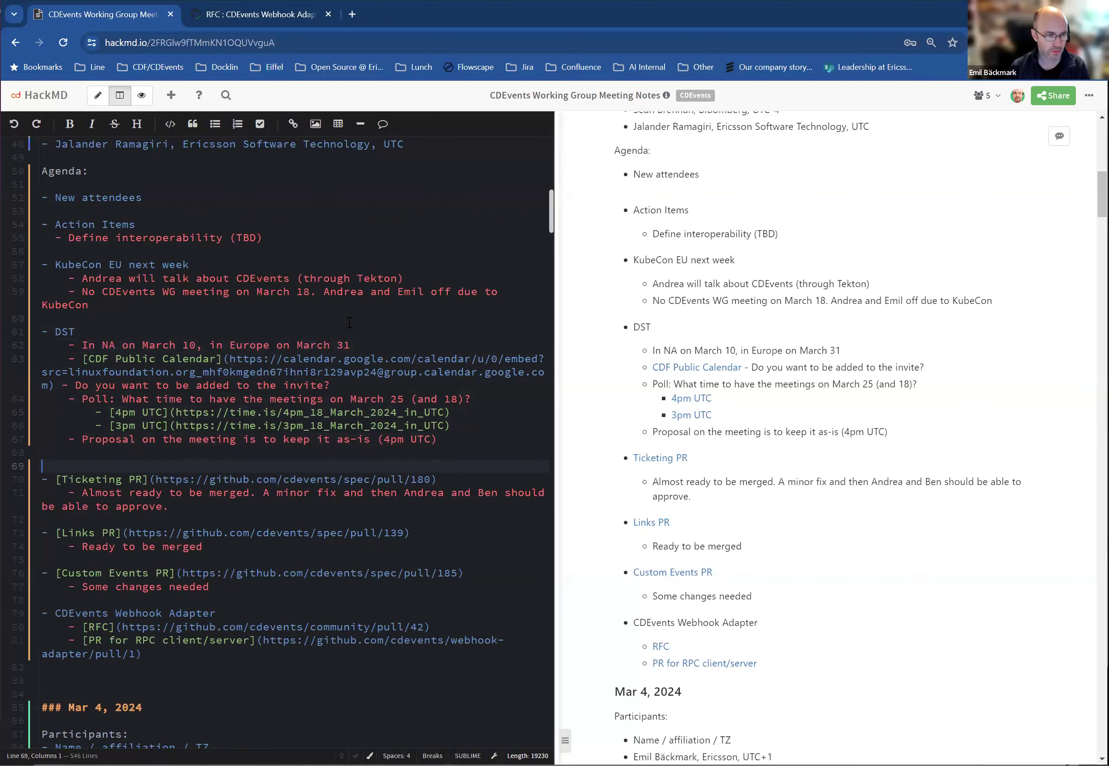
pyautogui.write('- ')
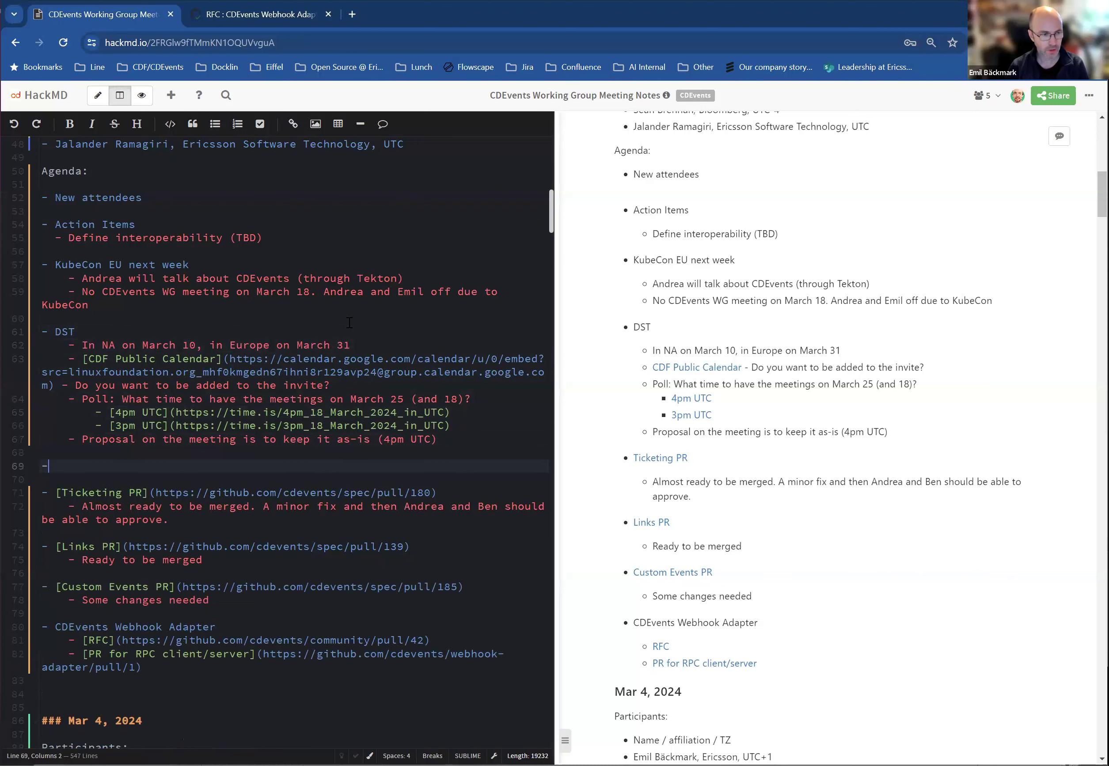
pyautogui.write('Easter')
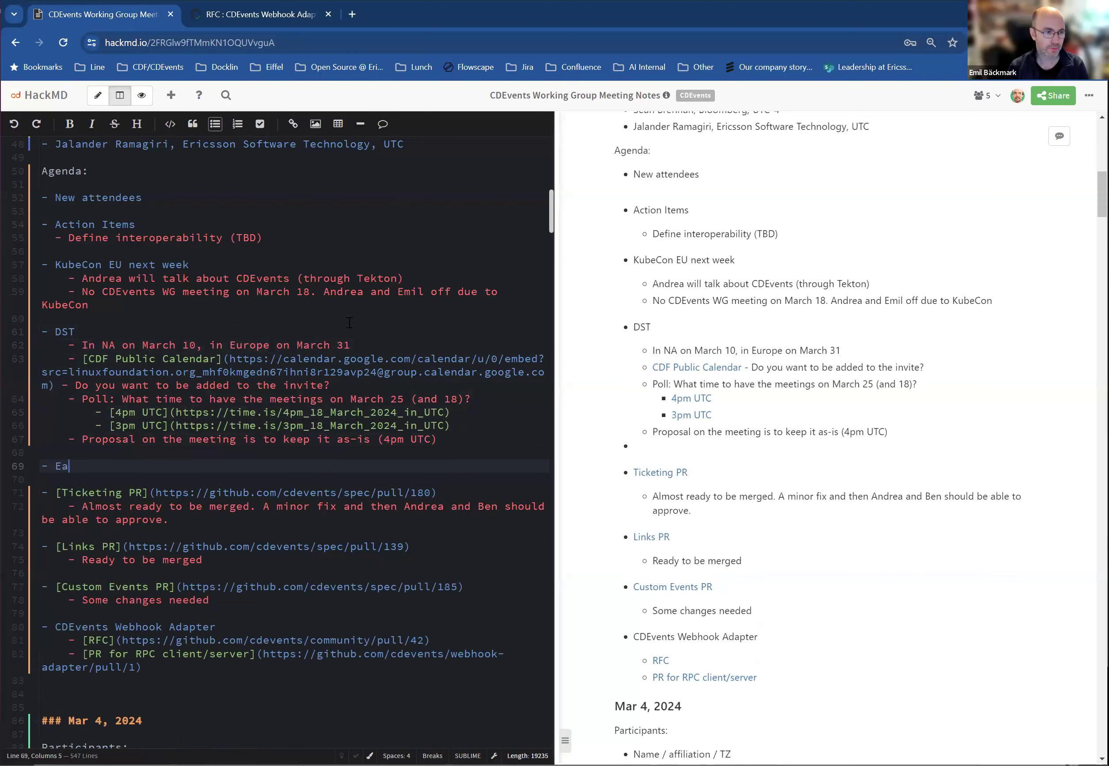
# - Under Easter, add a sub-bullet saying that the named member "won't join on March 25"
pyautogui.press('Return')
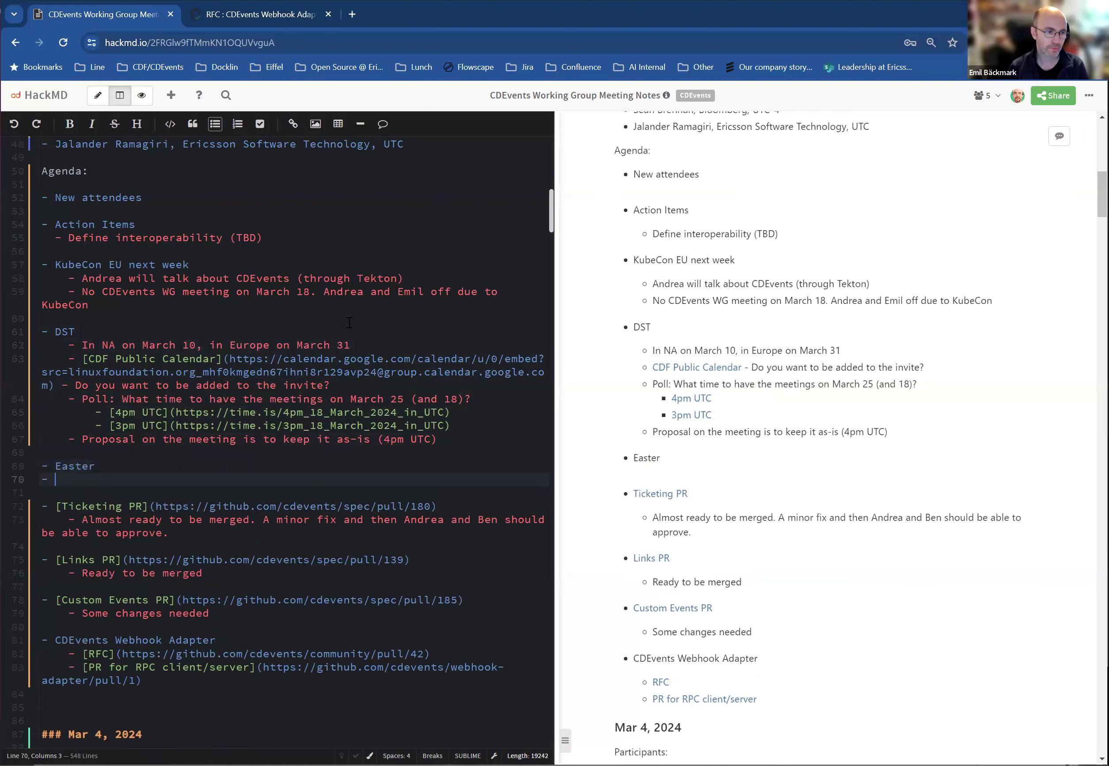
pyautogui.press('Tab')
pyautogui.write('Andrea won')
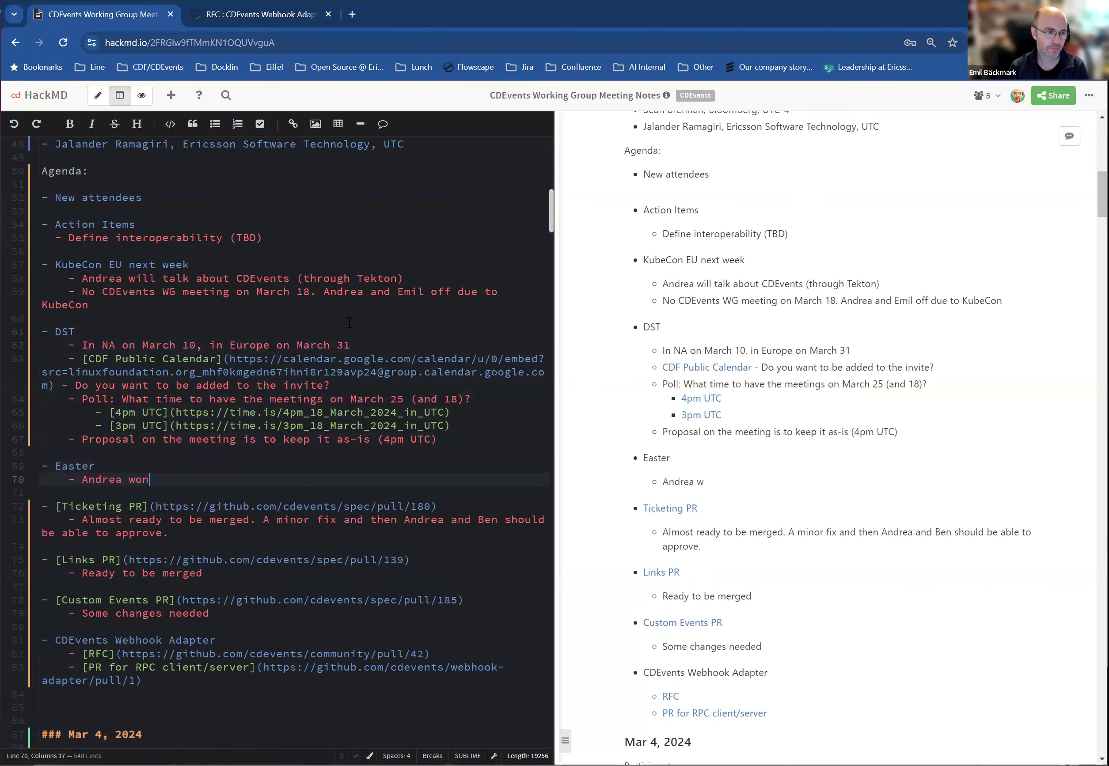
pyautogui.write("'t join on Mart")
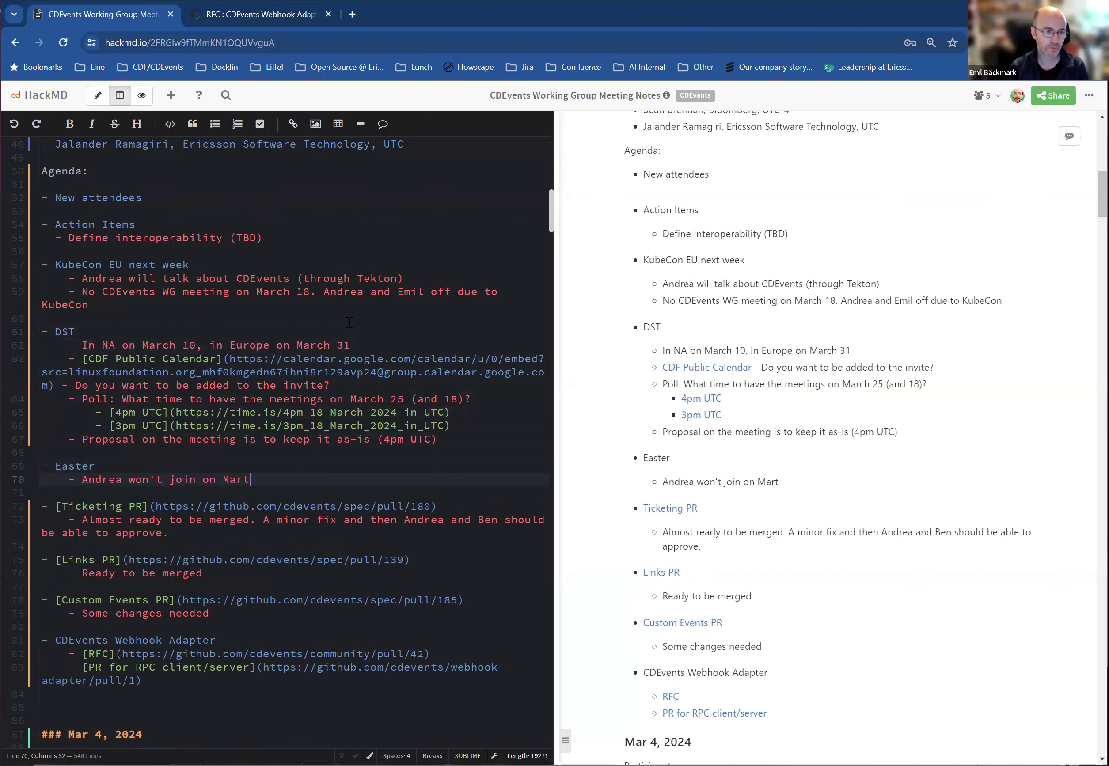
pyautogui.press('BackSpace')
pyautogui.write('ch 25')
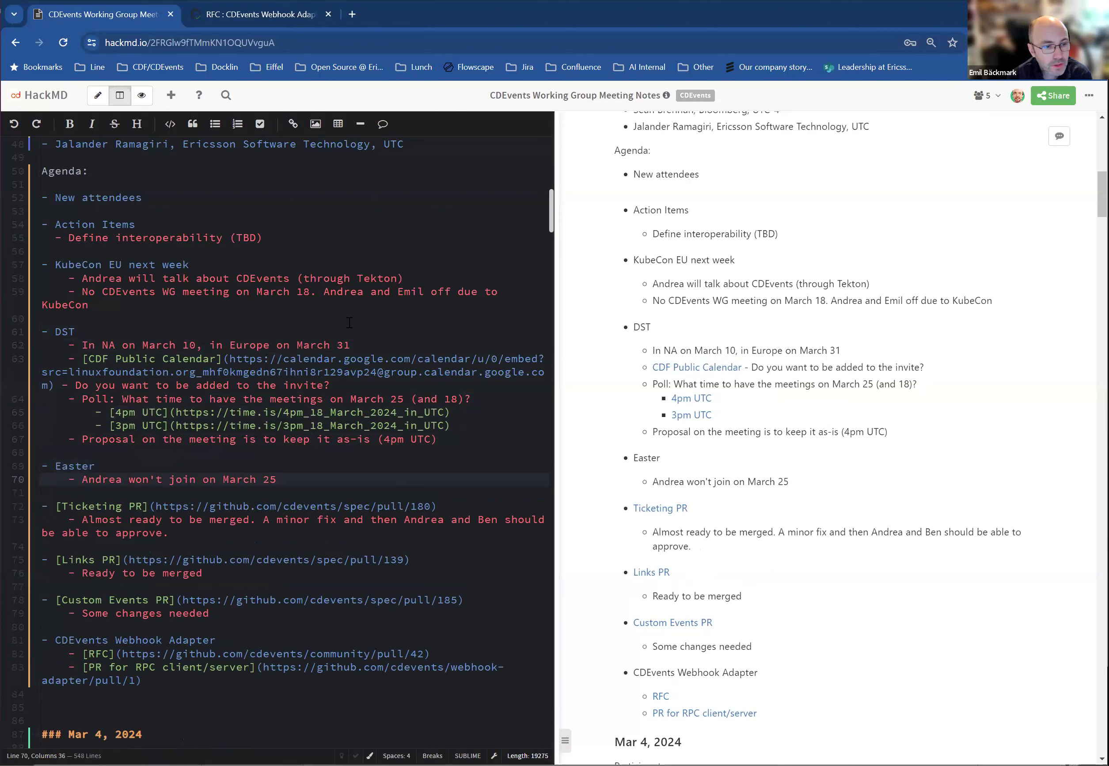
pyautogui.press('Down')
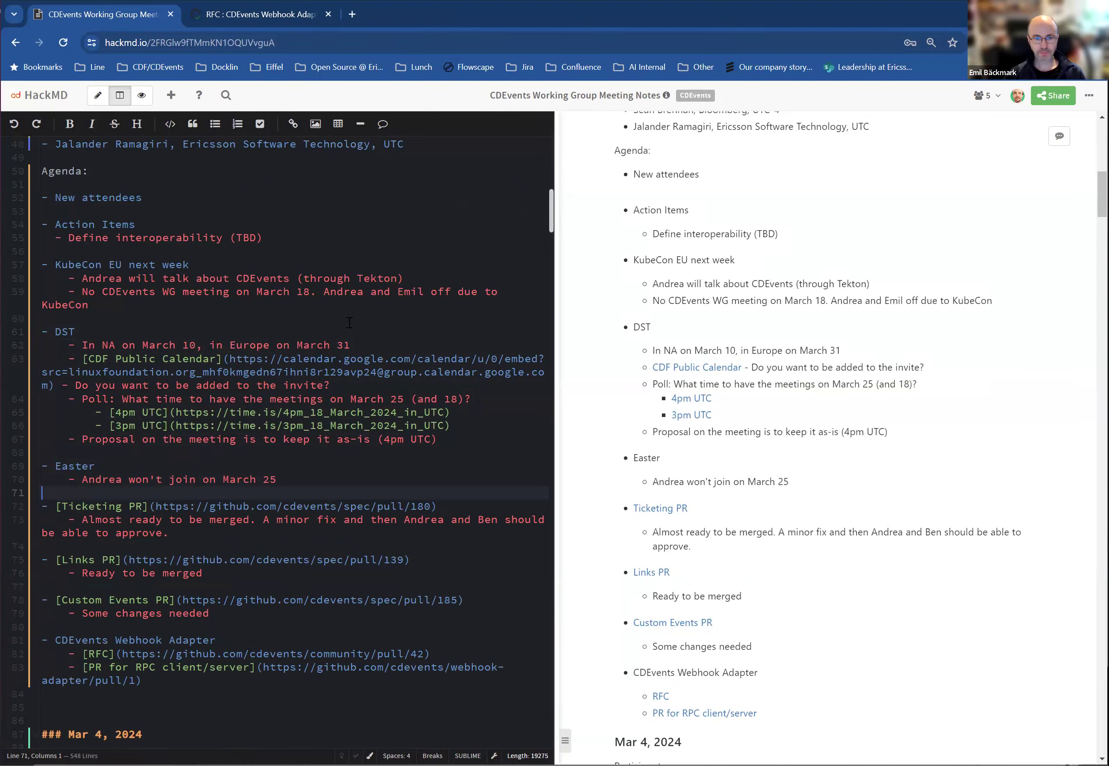
# - Open the Ticketing PR from the notes and show its changed files
pyautogui.click(675, 528)
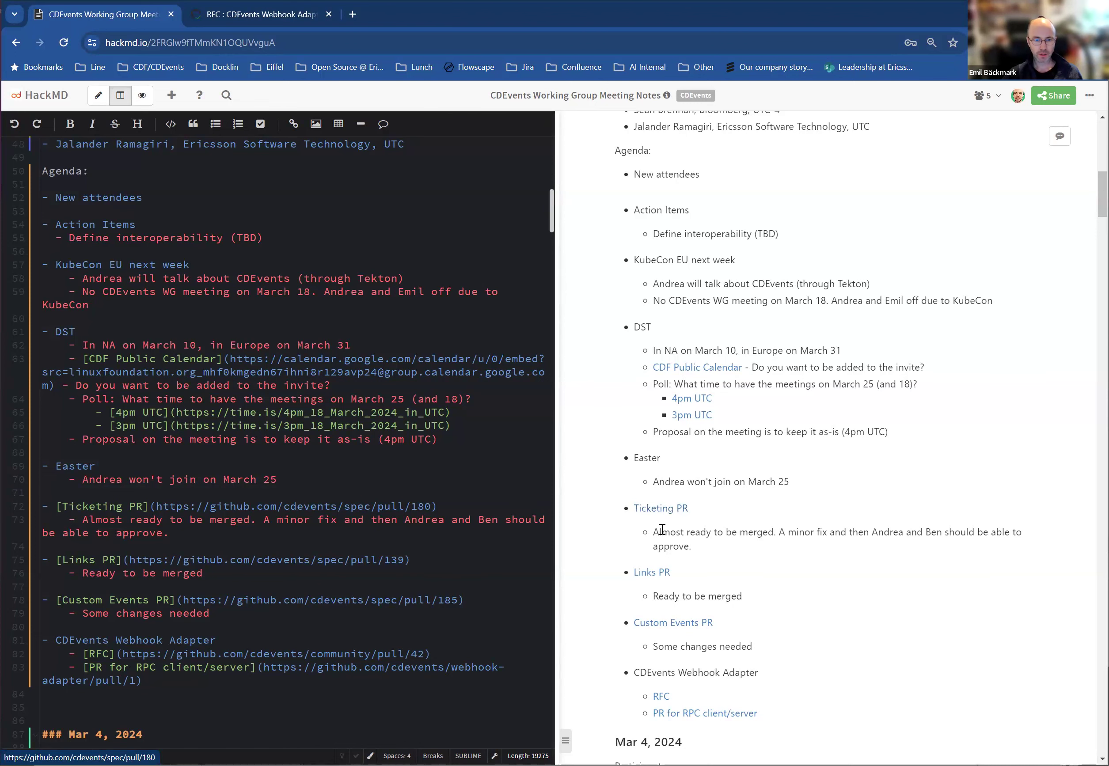
pyautogui.scroll(-3, 653, 516)
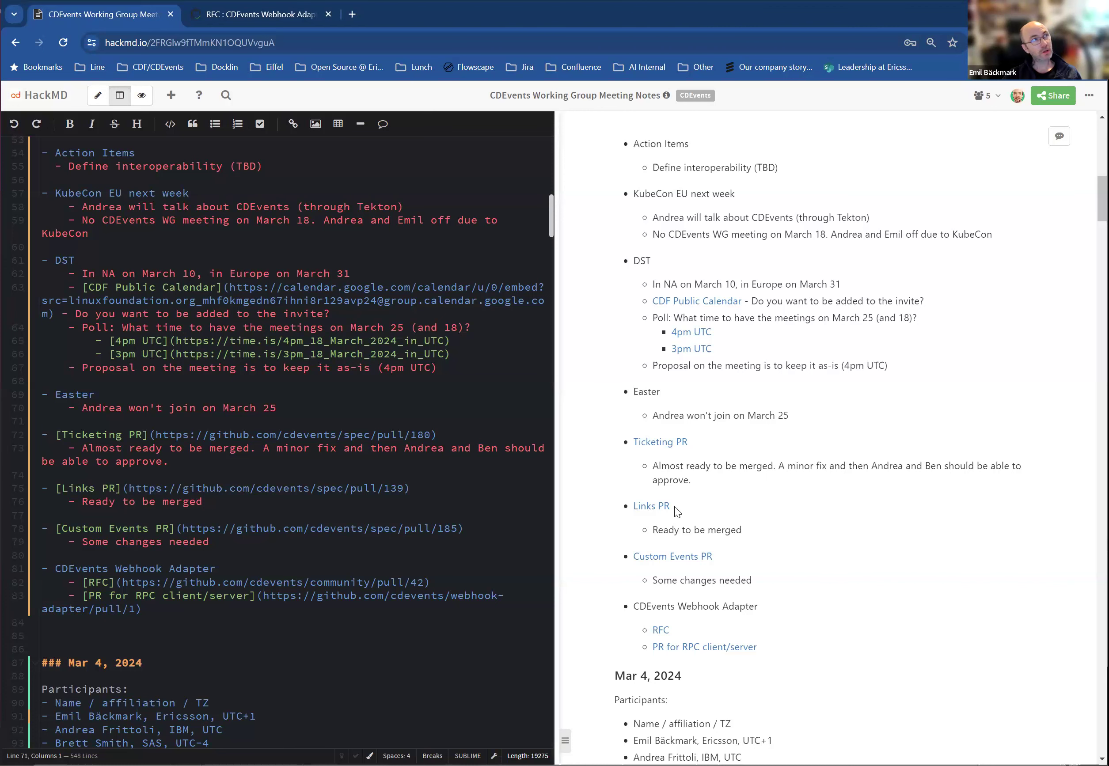
pyautogui.click(658, 442)
pyautogui.click(420, 10)
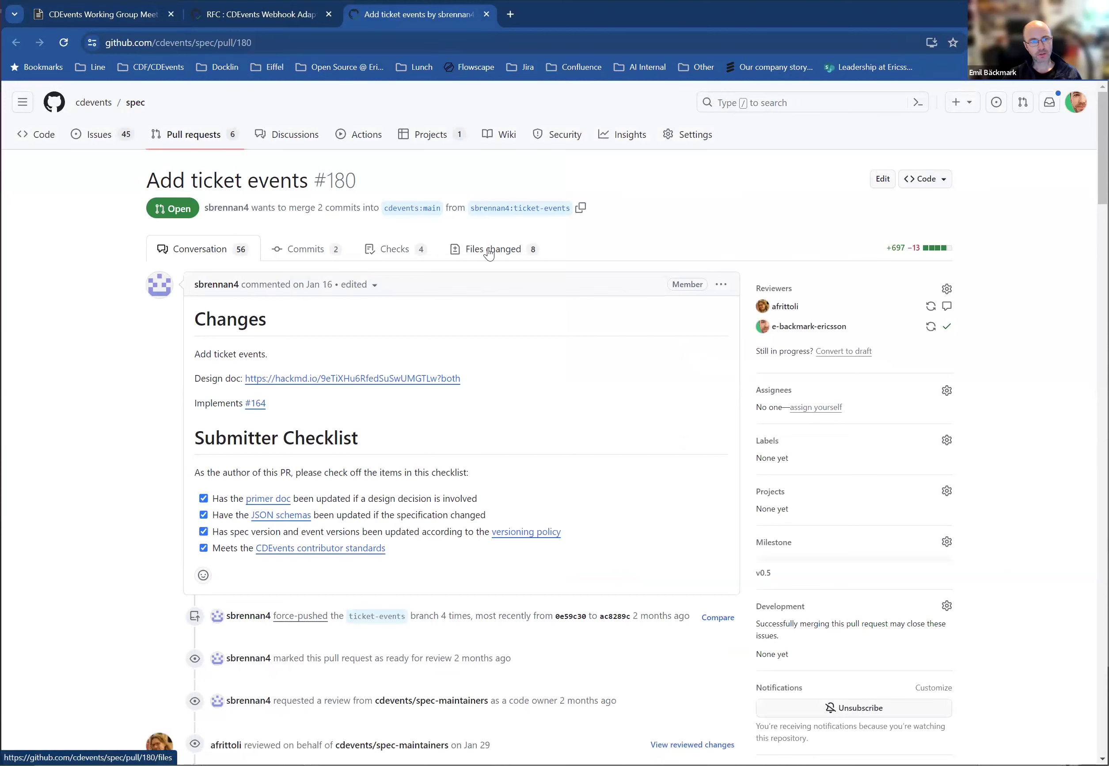
pyautogui.click(492, 254)
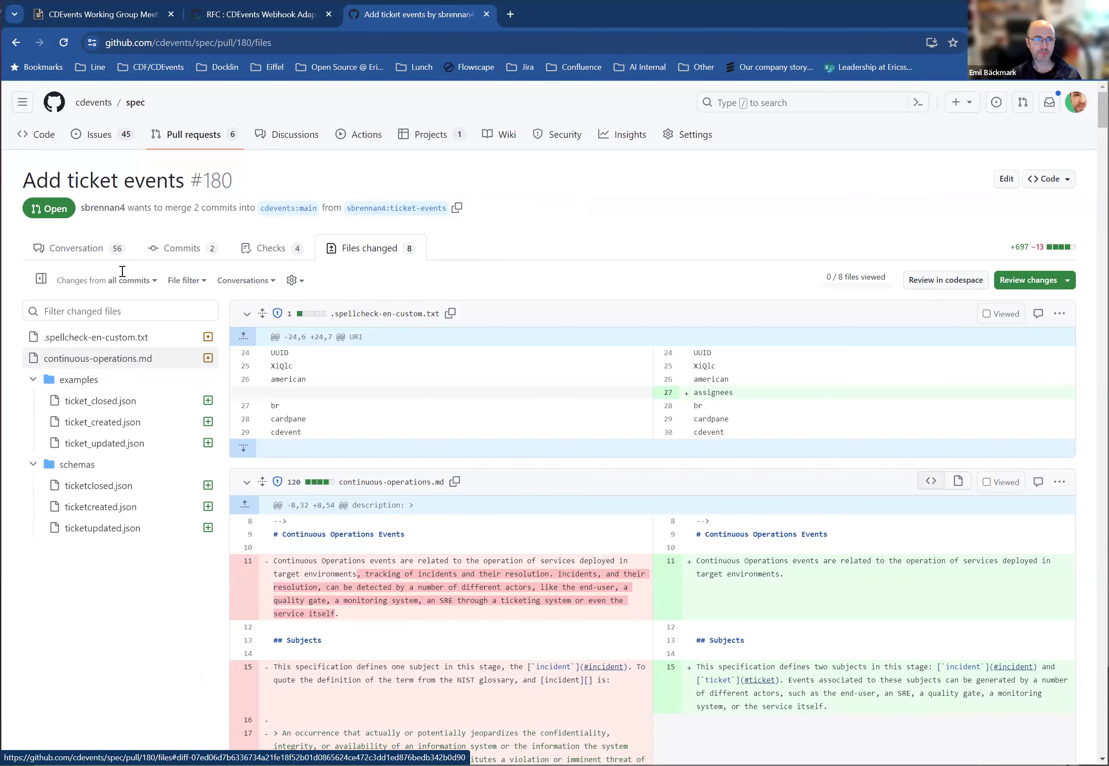
# - Return to the meeting notes, open the Custom Events PR from there and show its page
pyautogui.click(107, 18)
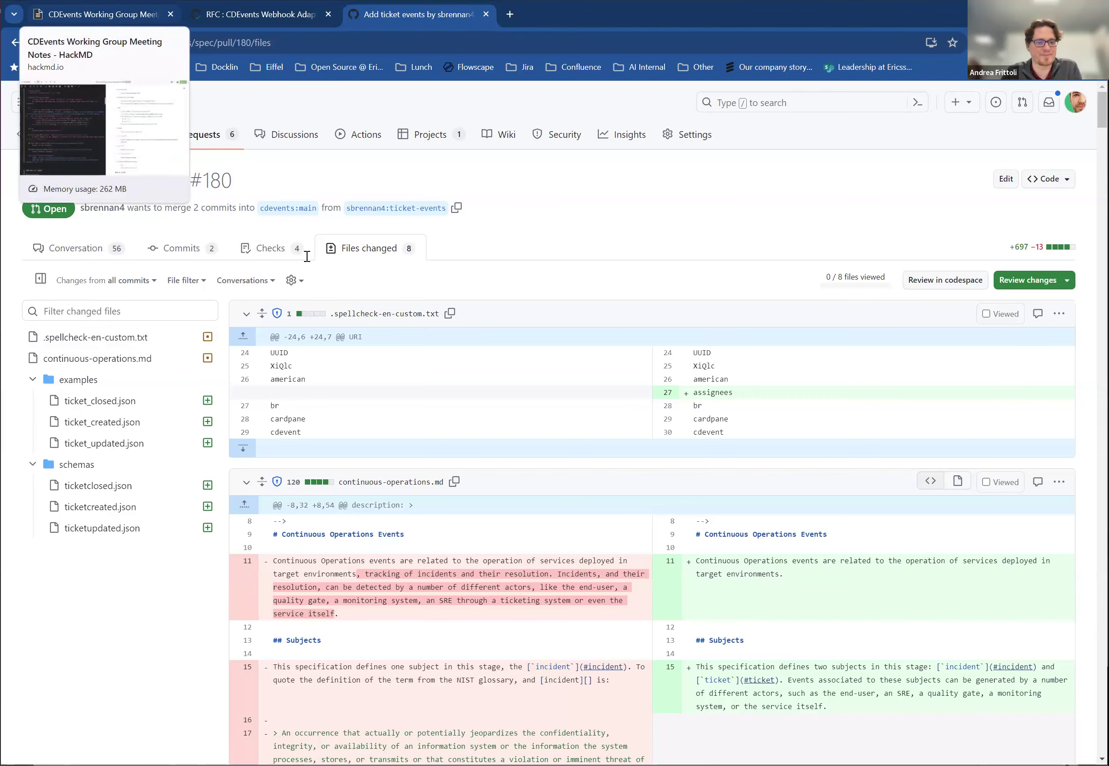
pyautogui.click(99, 16)
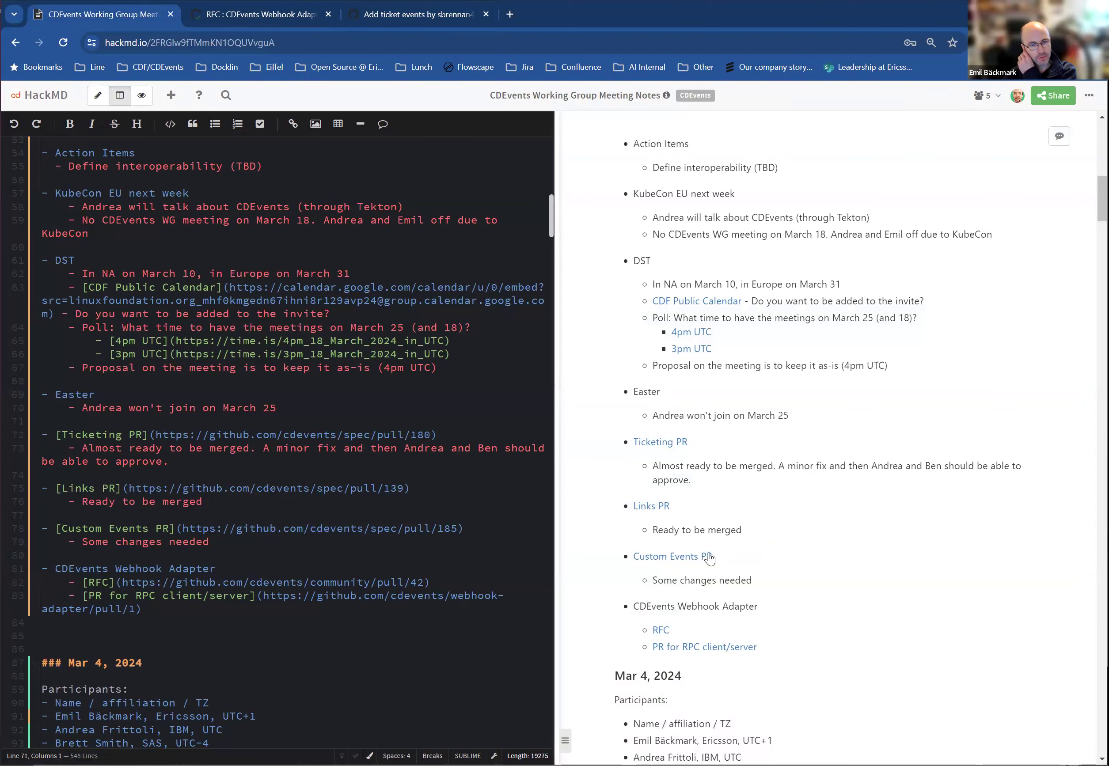
pyautogui.click(694, 559)
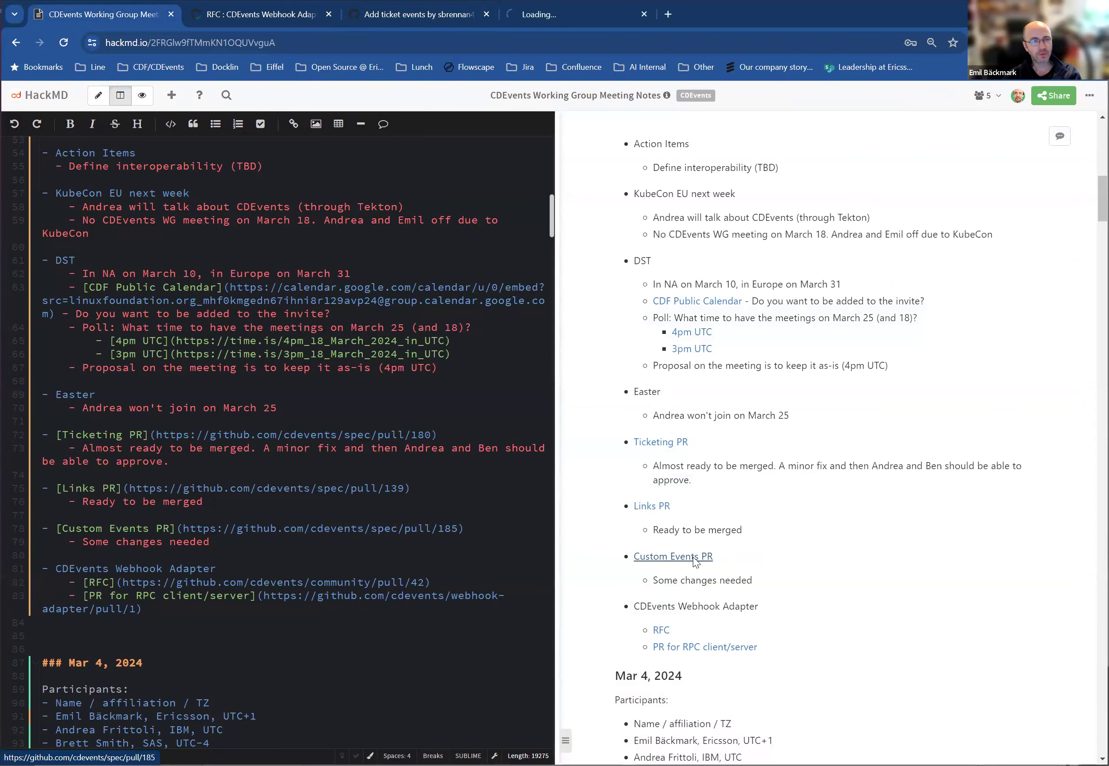
pyautogui.click(569, 17)
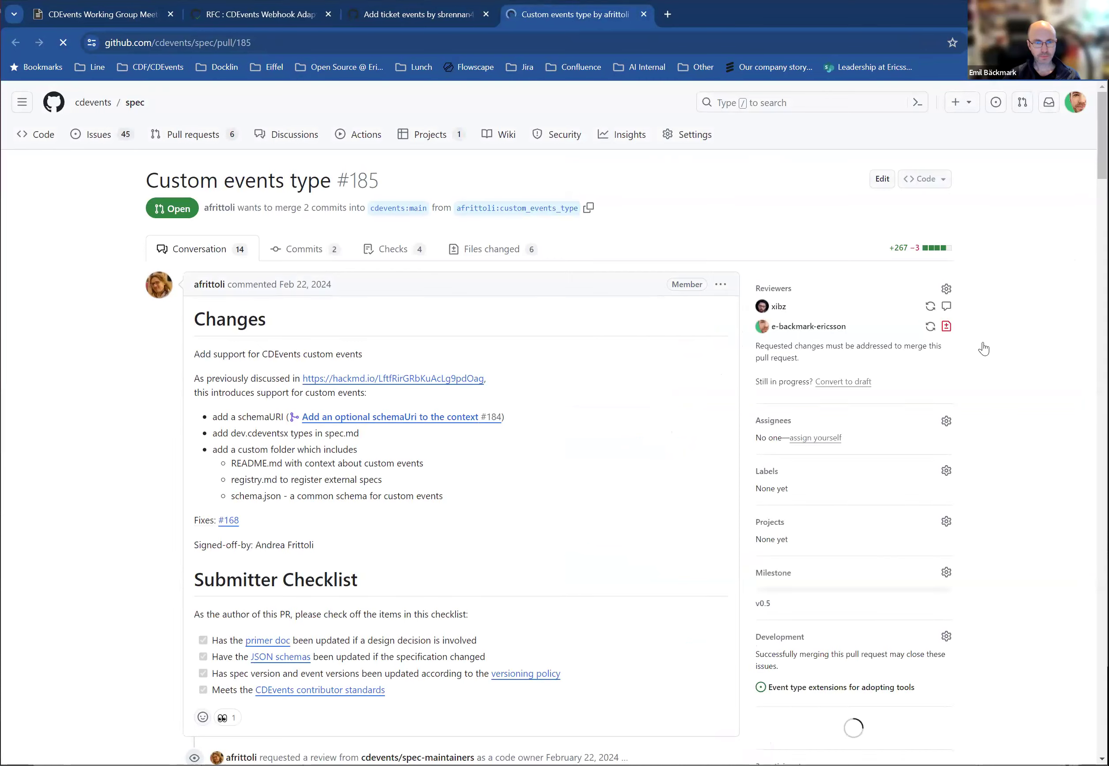
# - Read the custom/README.md review threads in the PR conversation, including the SDKs and "Promoting a Custom CDEvent to Core CDEvent" discussions
pyautogui.scroll(-15, 555, 435)
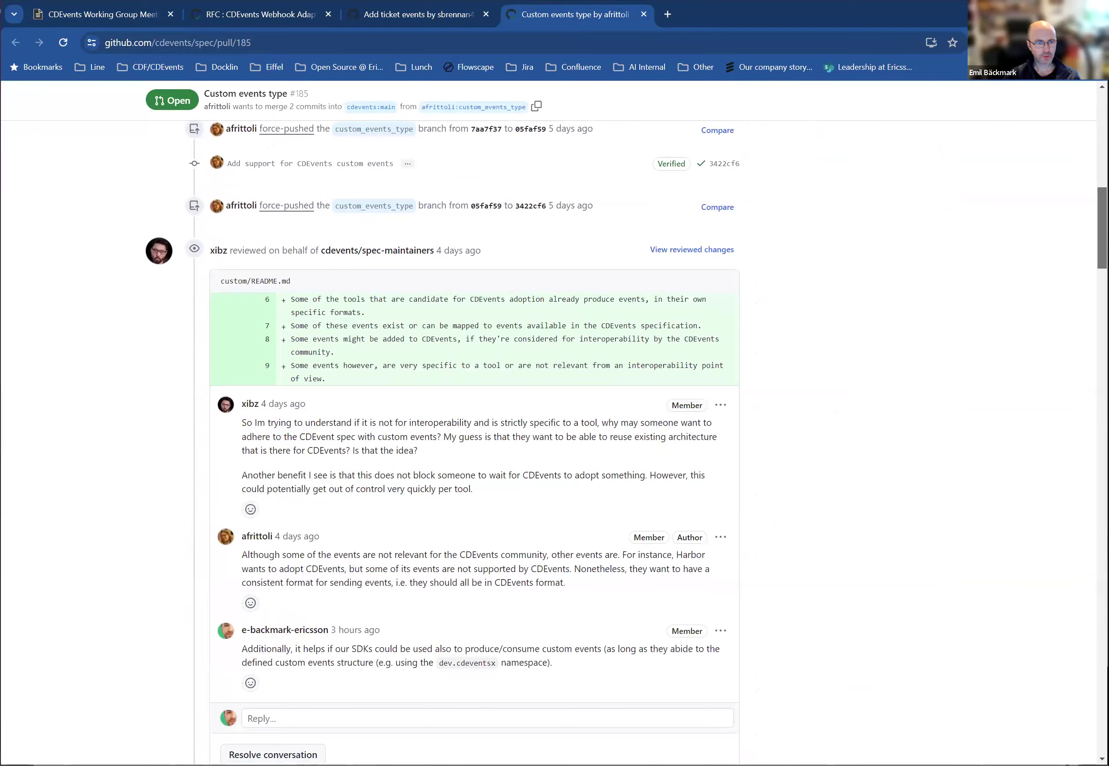
pyautogui.scroll(-4, 554, 435)
pyautogui.scroll(-15, 1073, 349)
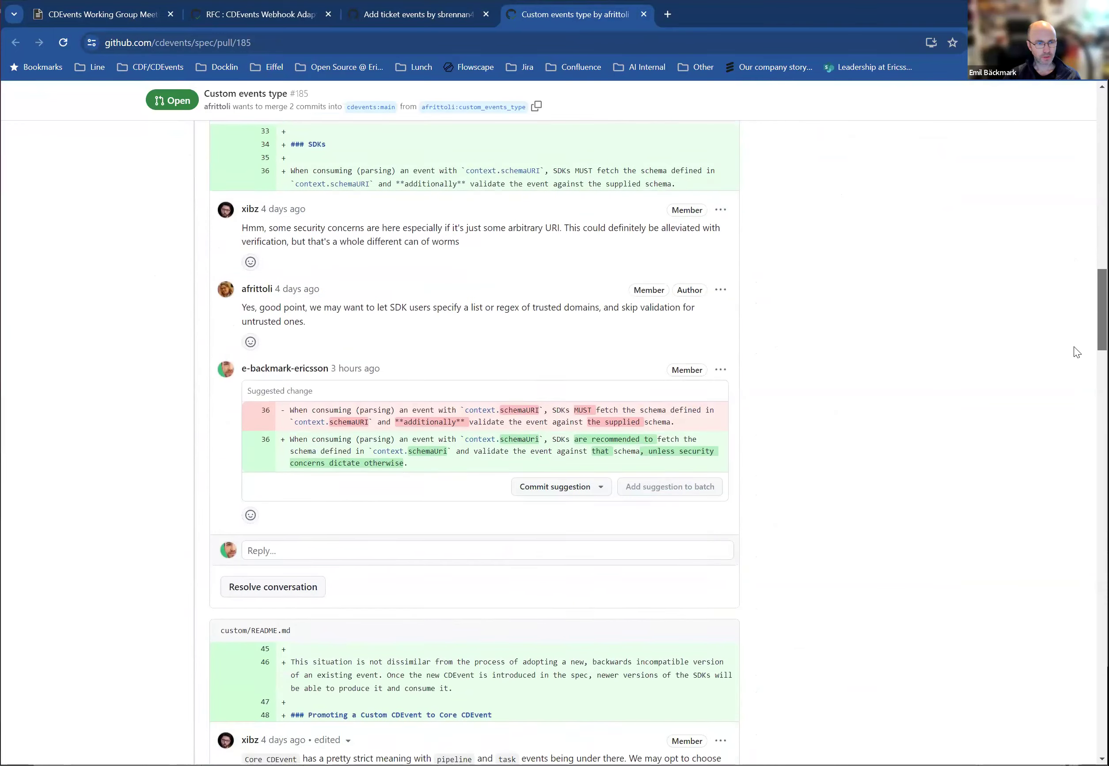
pyautogui.scroll(-7, 1070, 410)
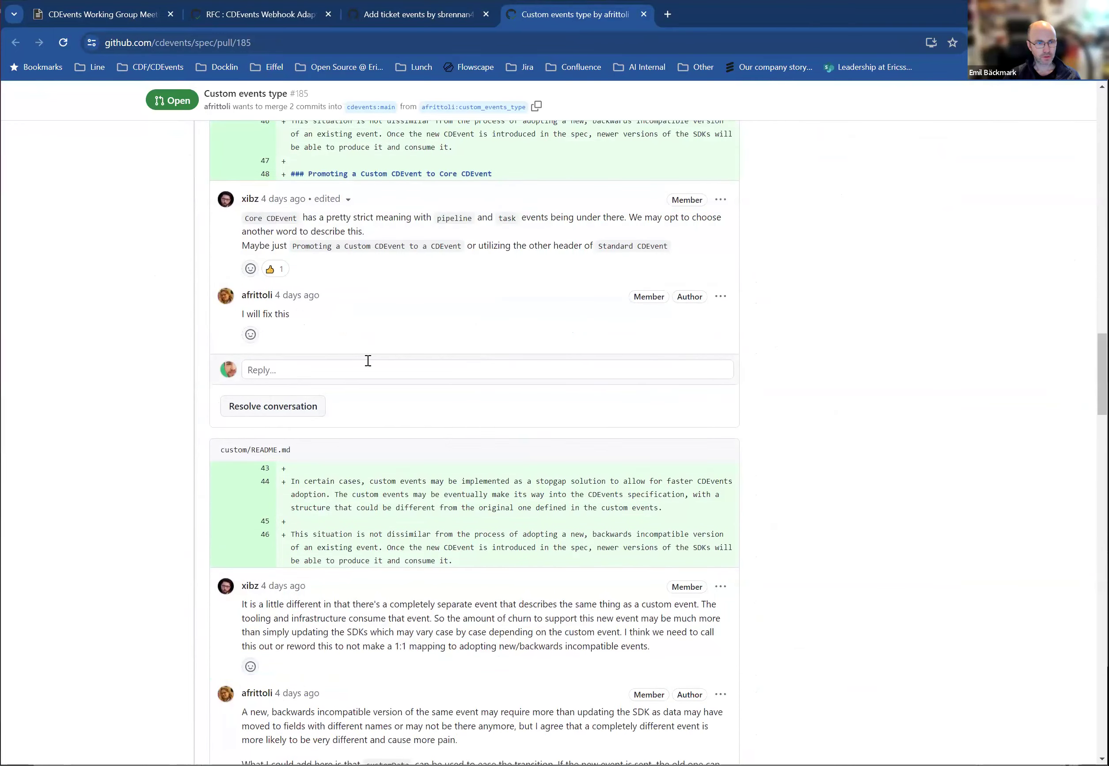
pyautogui.moveTo(292, 318); pyautogui.dragTo(247, 316)
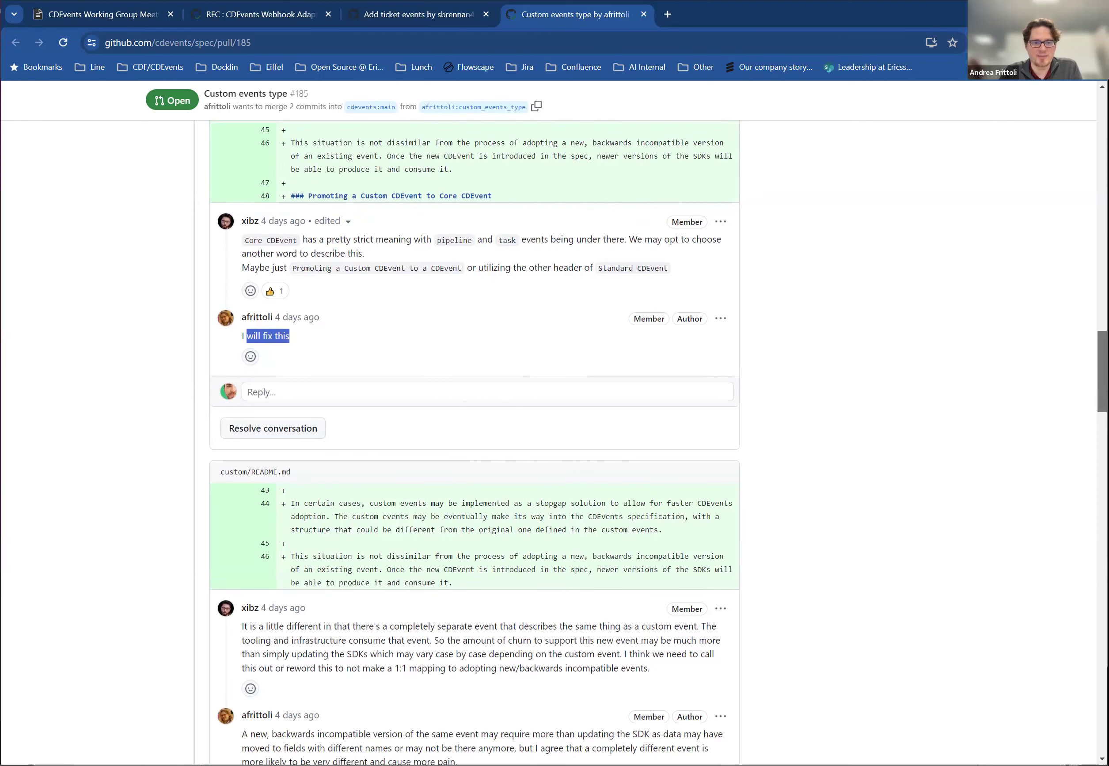
pyautogui.click(1037, 438)
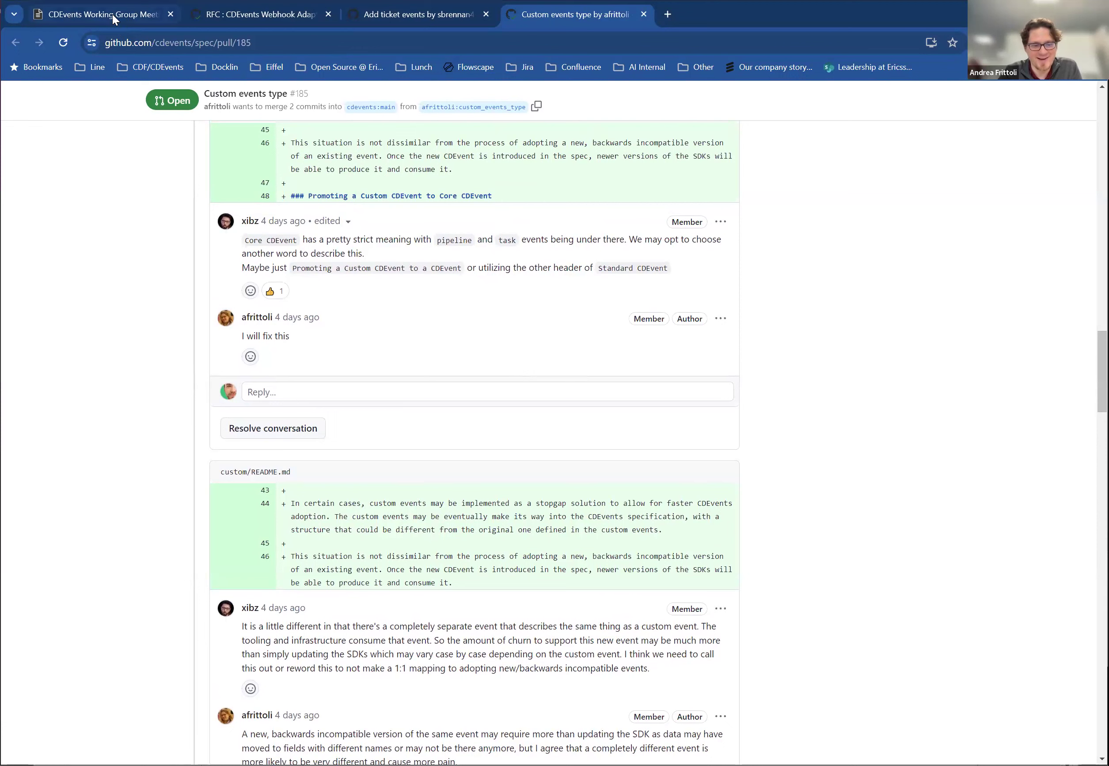
pyautogui.moveTo(113, 17)
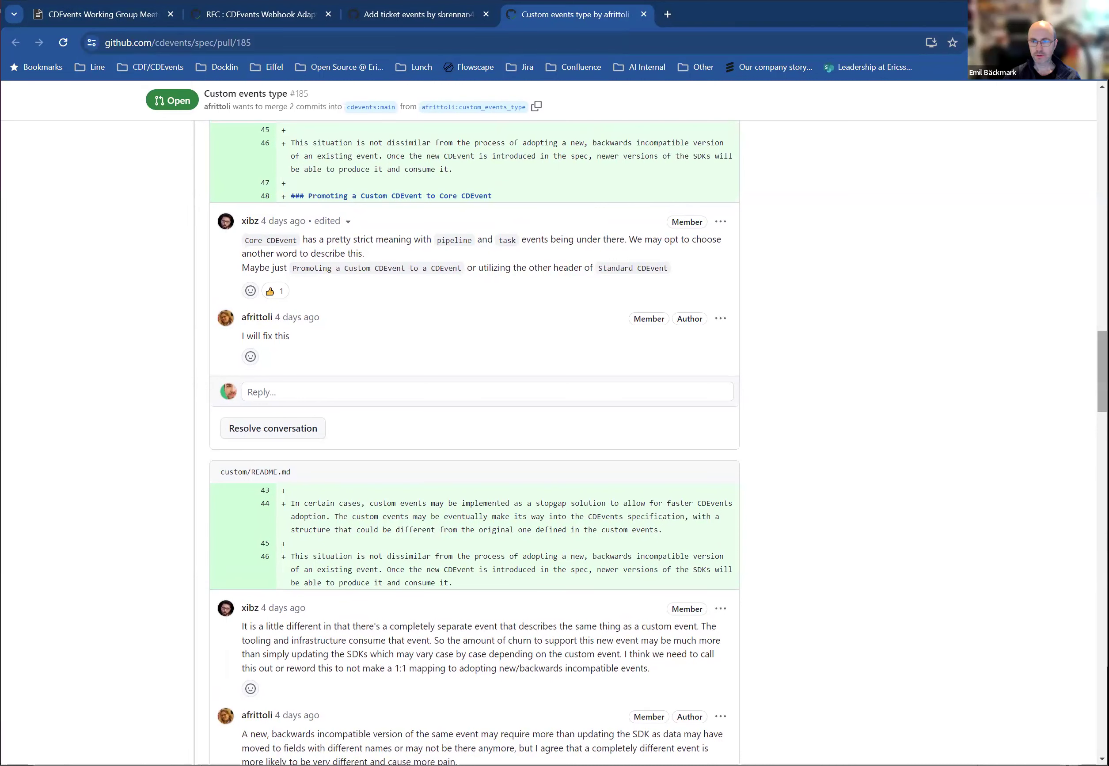
pyautogui.scroll(1, 557, 444)
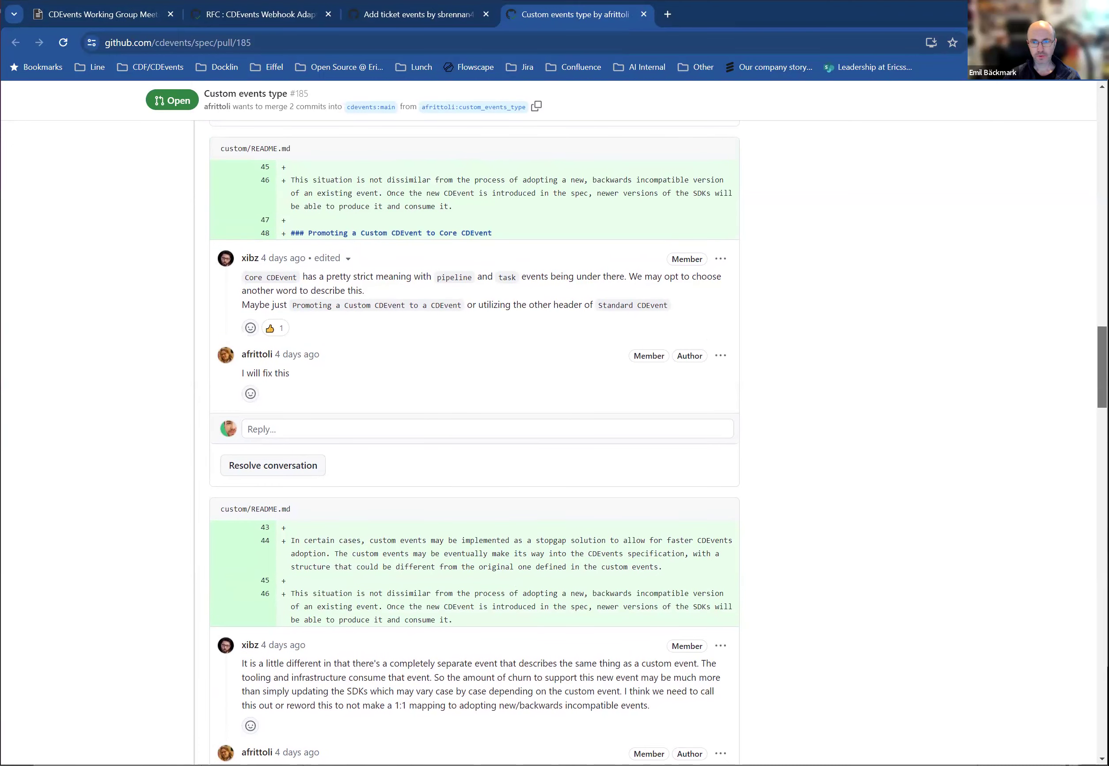
pyautogui.scroll(-1, 476, 443)
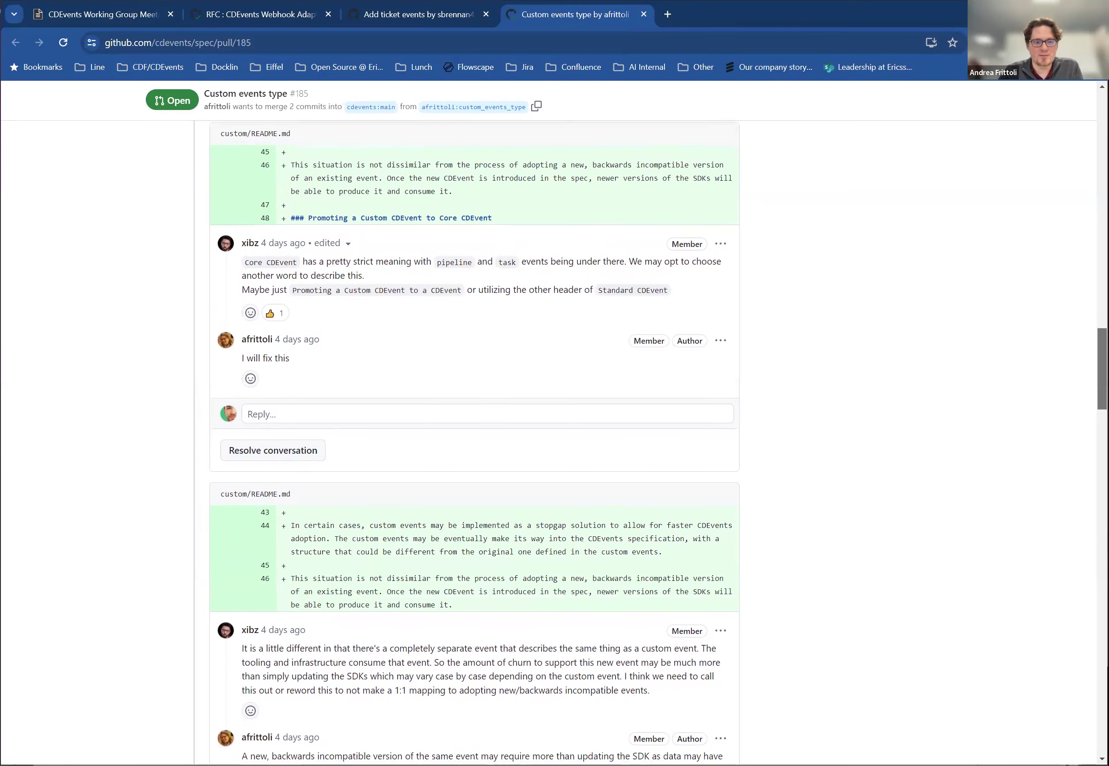
# - Examine the first comments of the requested-changes review, covering the spec.md example and the custom/README.md introduction
pyautogui.scroll(-10, 475, 444)
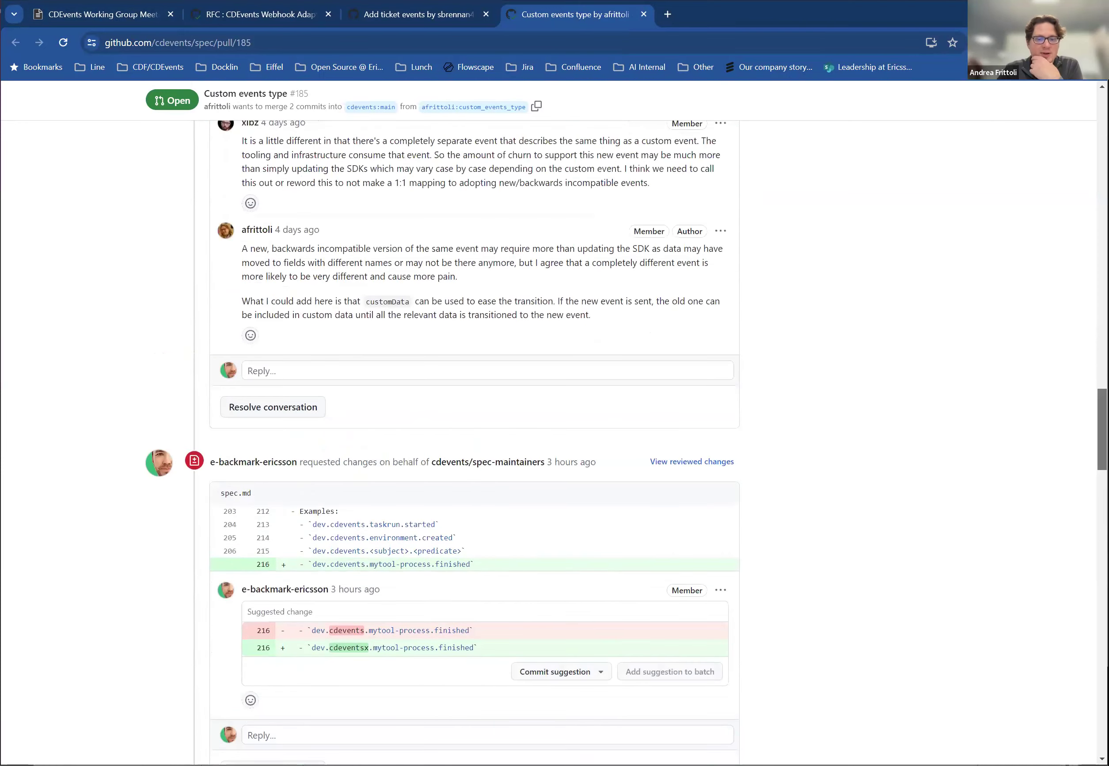
pyautogui.scroll(-4, 475, 444)
pyautogui.scroll(-3, 475, 443)
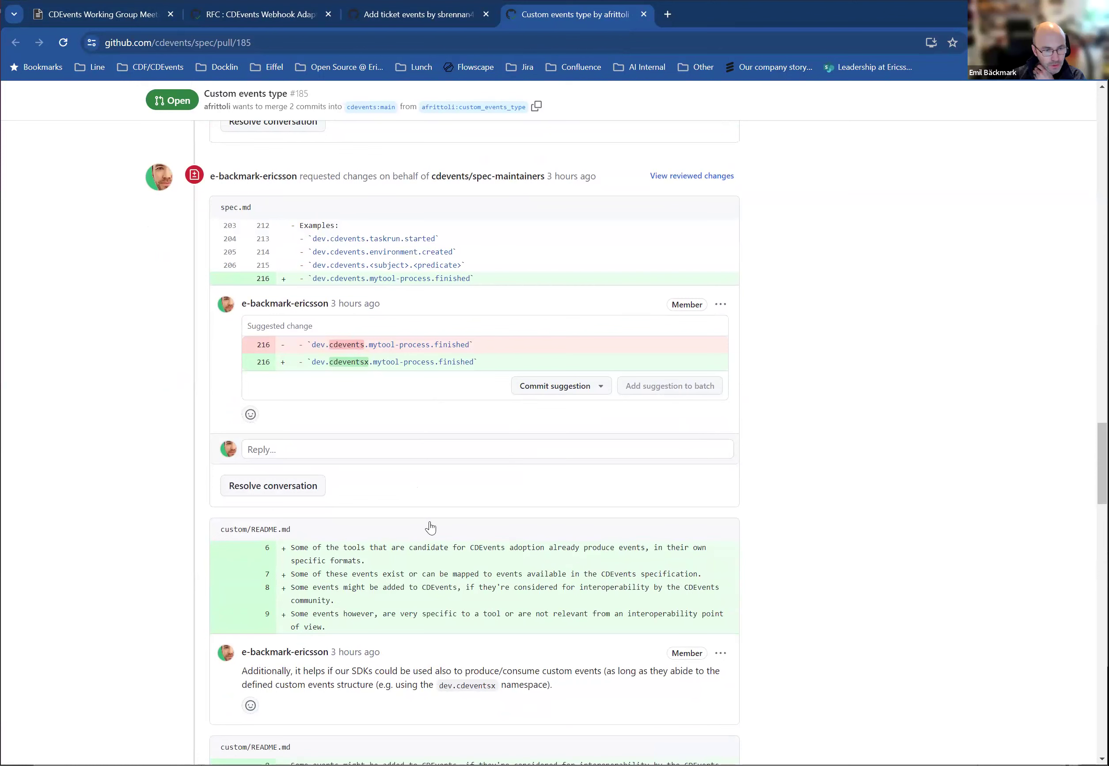
pyautogui.scroll(-2, 437, 522)
pyautogui.scroll(-3, 437, 522)
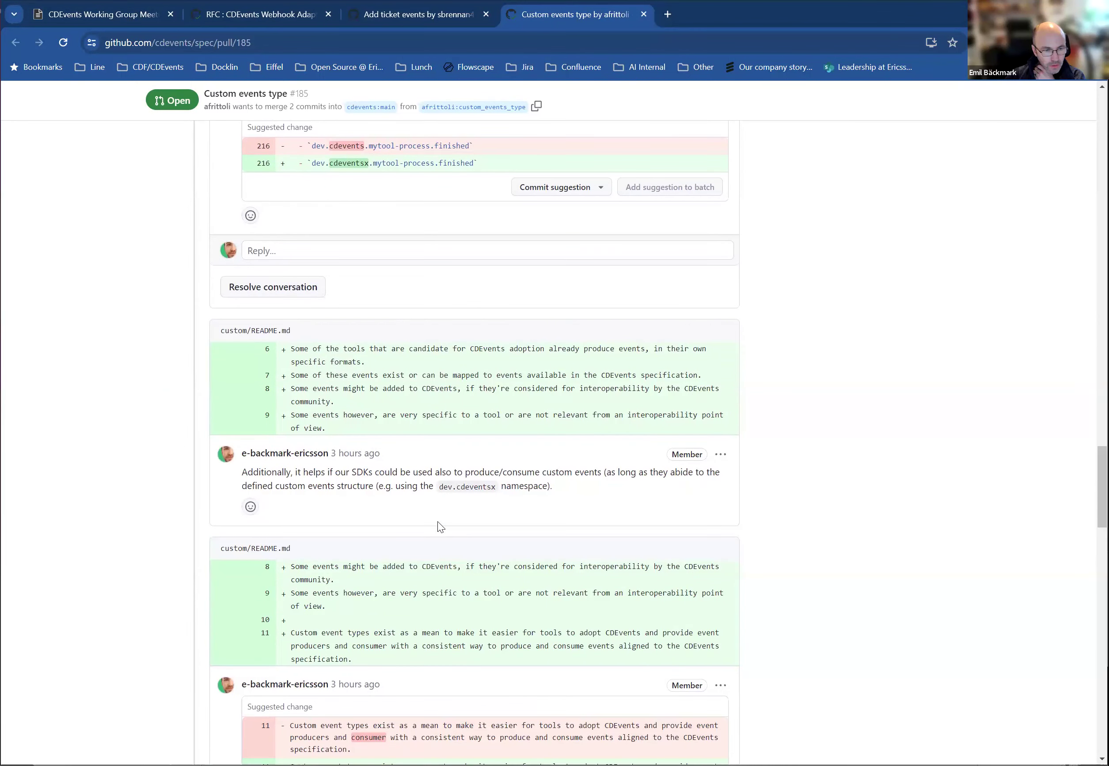
pyautogui.scroll(-1, 438, 522)
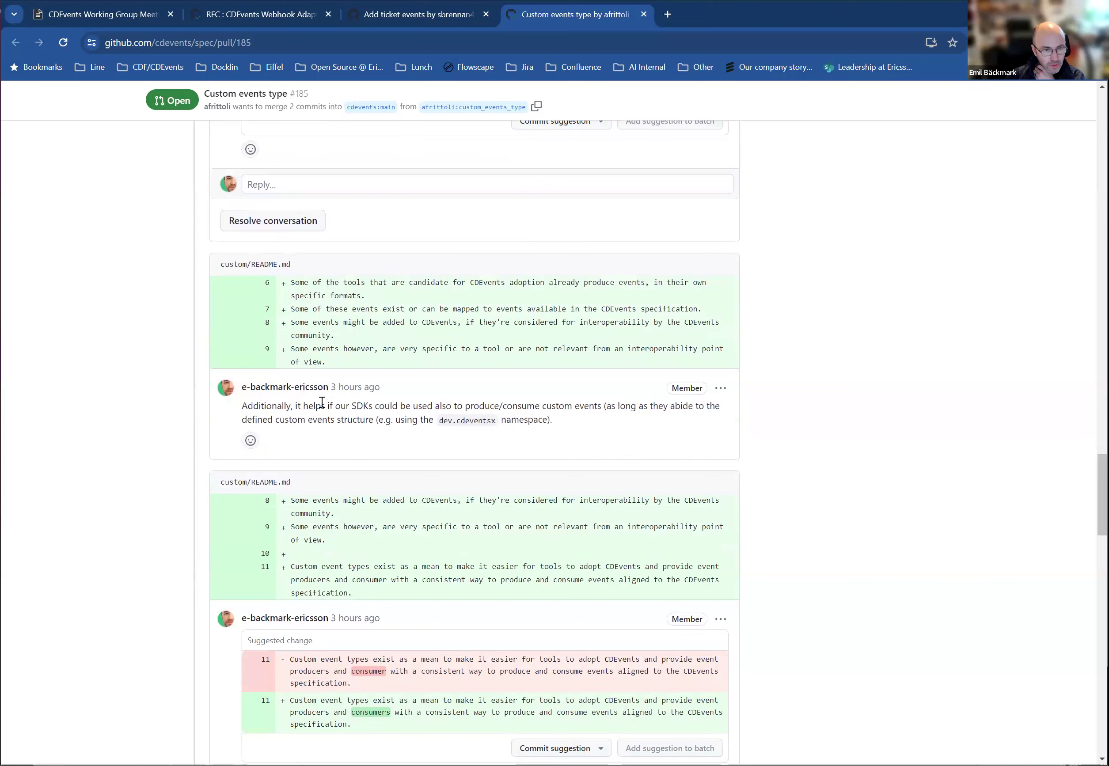
pyautogui.scroll(-1, 336, 465)
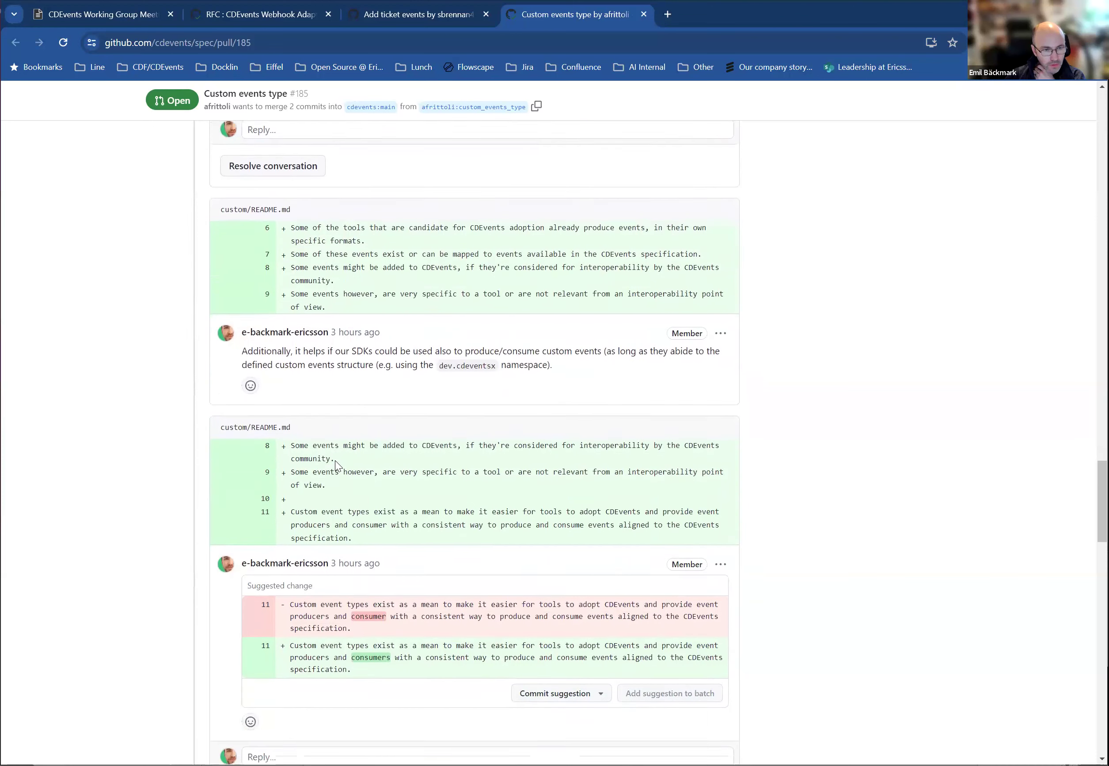
pyautogui.scroll(-3, 335, 465)
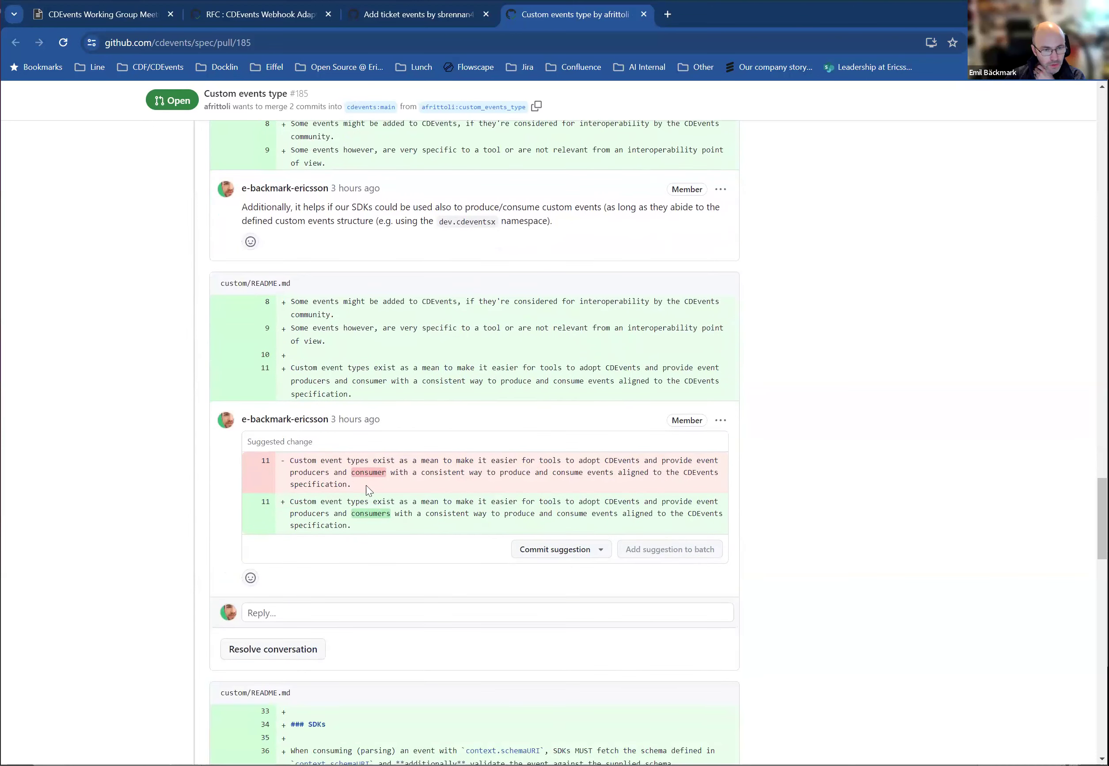
# - Examine the review's remaining custom/README.md suggestions, covering schemaUri validation, the line 64 wording and the line 72 note on links
pyautogui.scroll(-8, 412, 557)
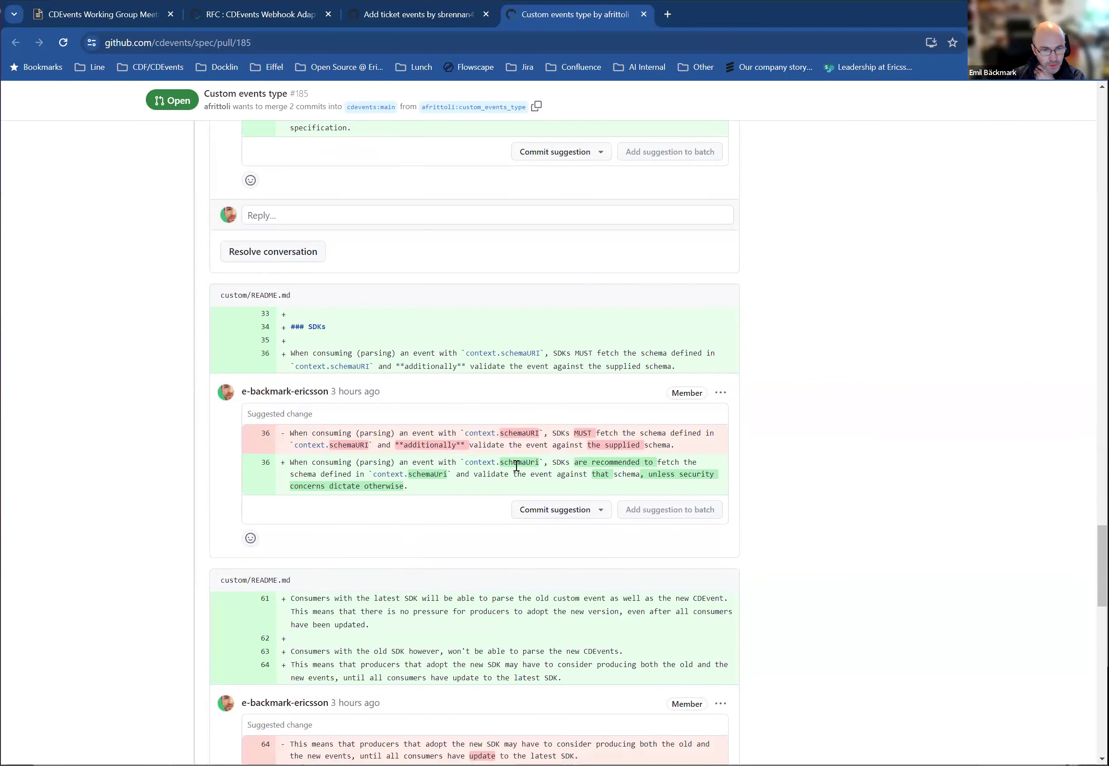
pyautogui.moveTo(526, 464); pyautogui.dragTo(541, 464)
pyautogui.scroll(-5, 417, 507)
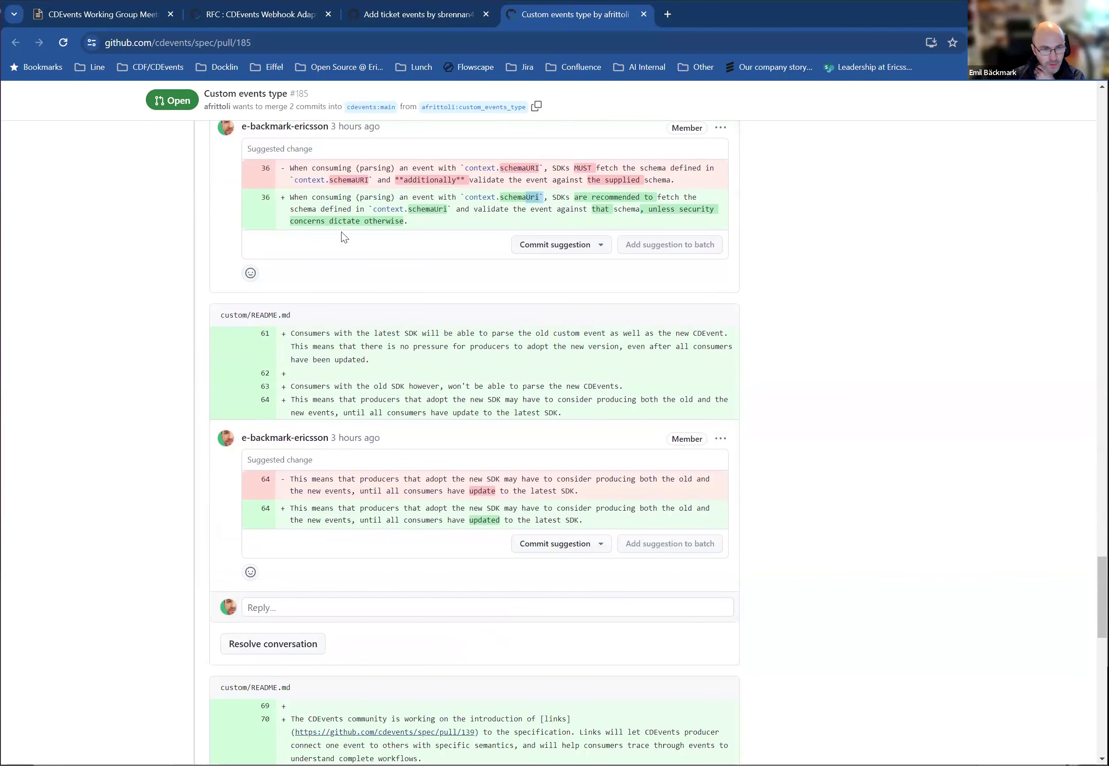
pyautogui.scroll(-1, 360, 377)
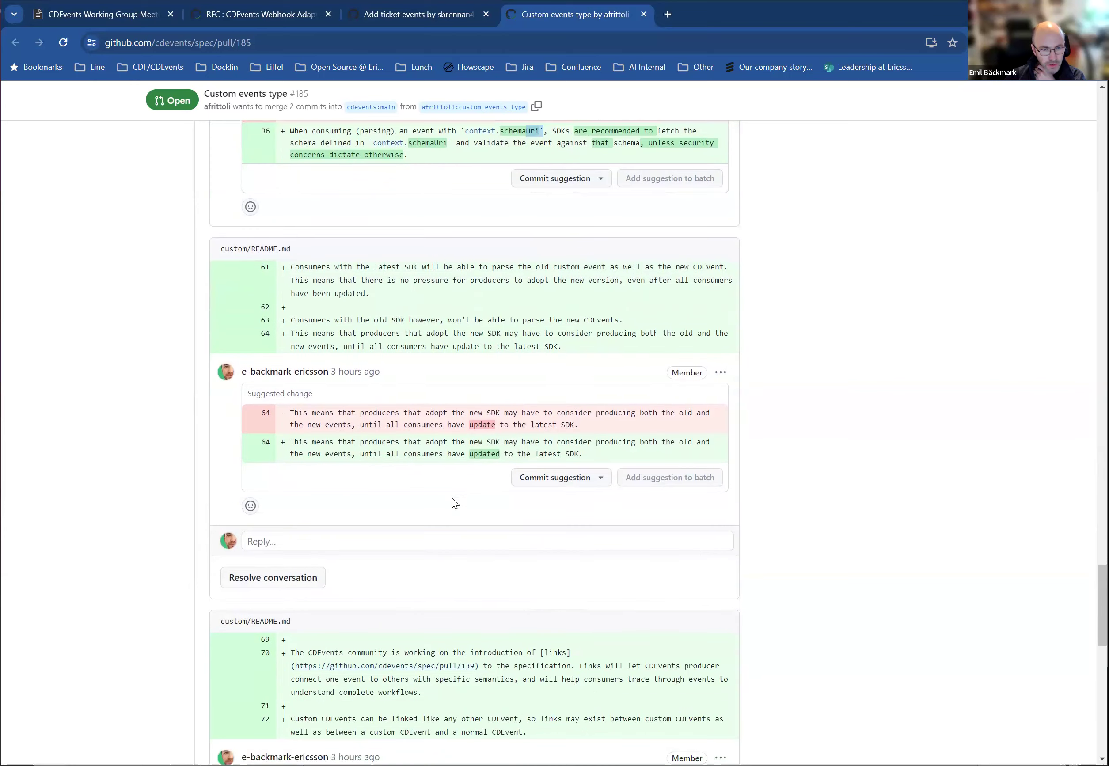
pyautogui.scroll(-8, 450, 572)
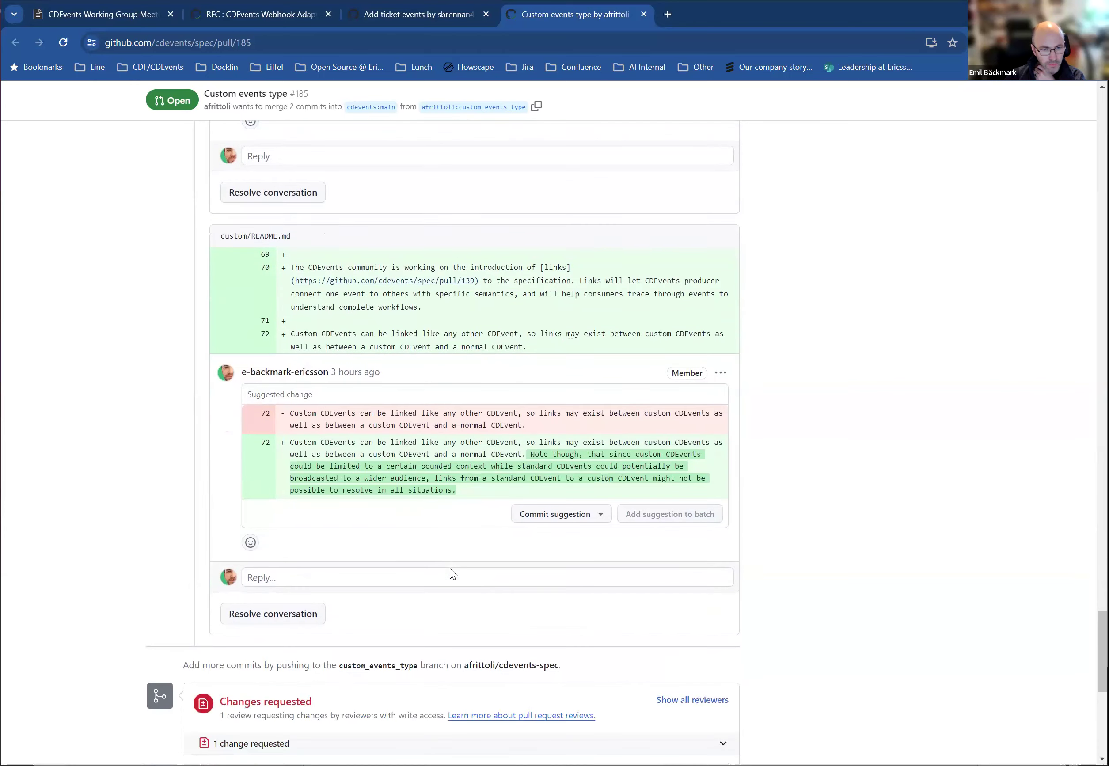
pyautogui.scroll(1, 495, 460)
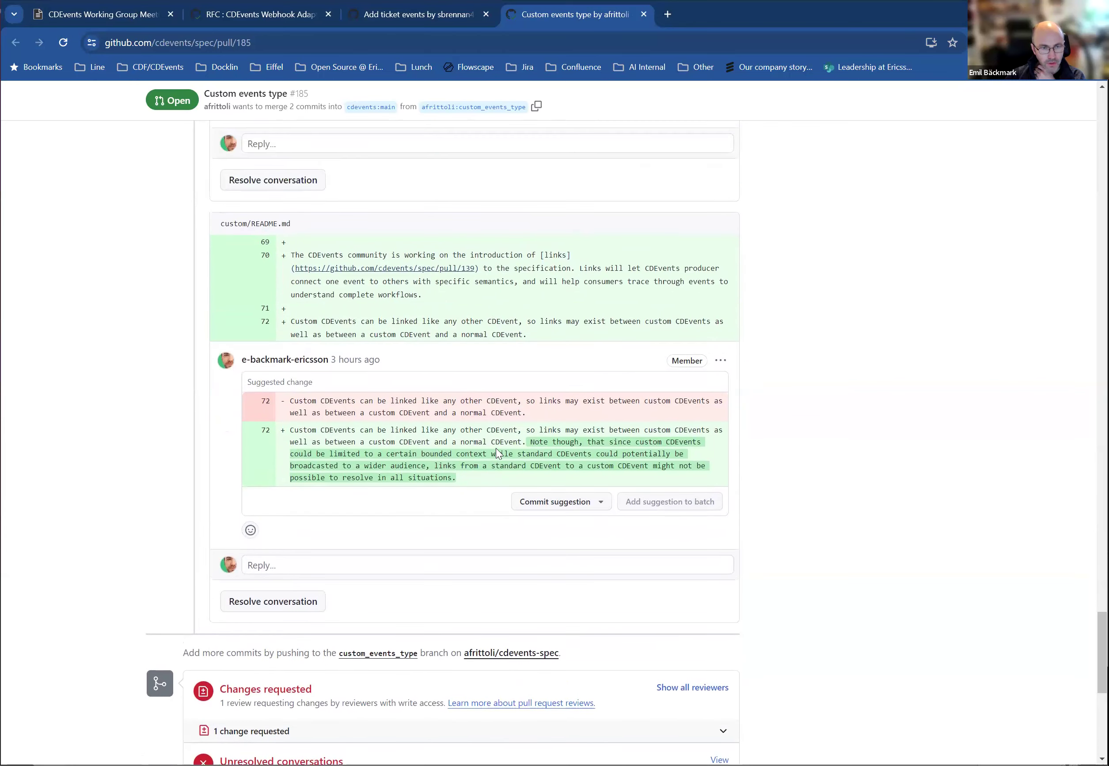
pyautogui.moveTo(532, 442); pyautogui.dragTo(463, 476)
pyautogui.click(463, 476)
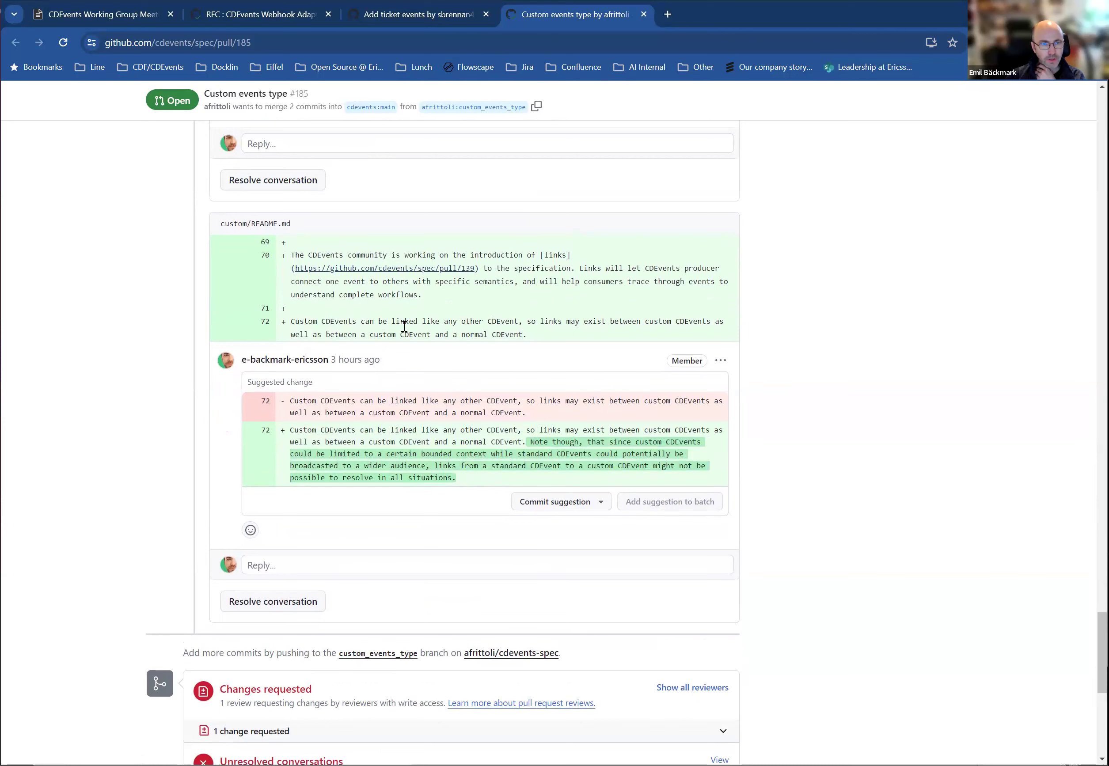
pyautogui.scroll(1, 427, 239)
# - Show the PR's changed files and examine the spec.md diff on dev.cdeventsx event types
pyautogui.moveTo(1102, 645); pyautogui.dragTo(1102, 126)
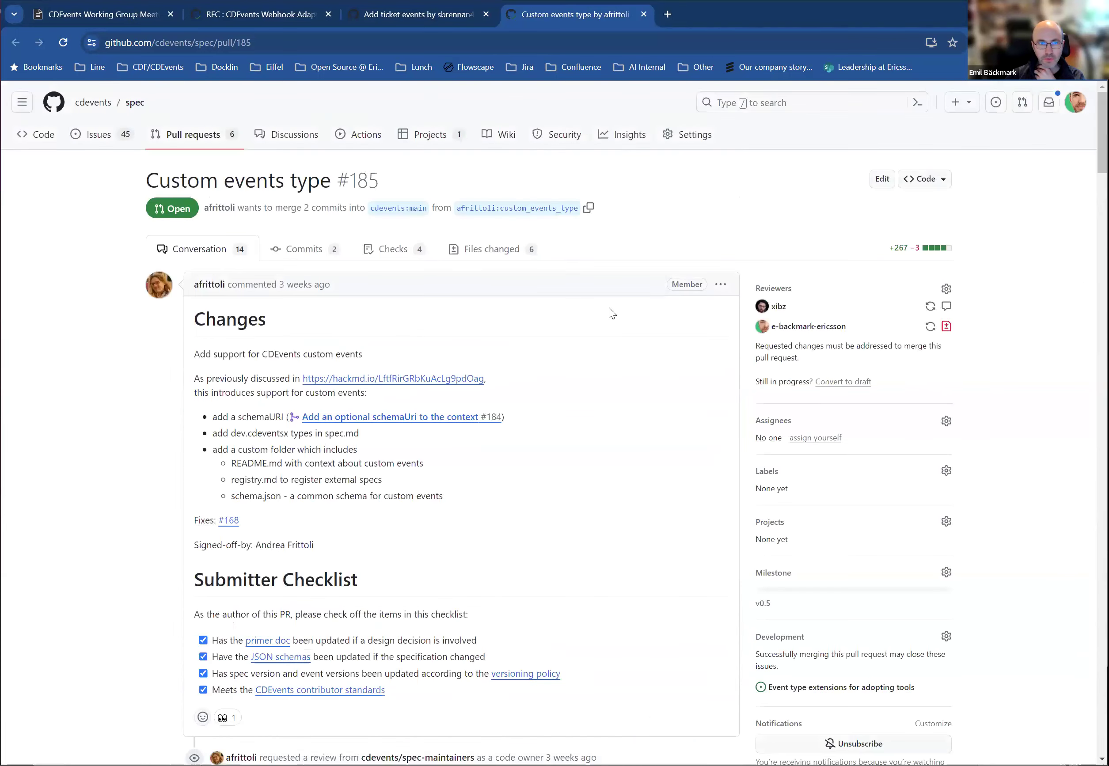
pyautogui.click(478, 250)
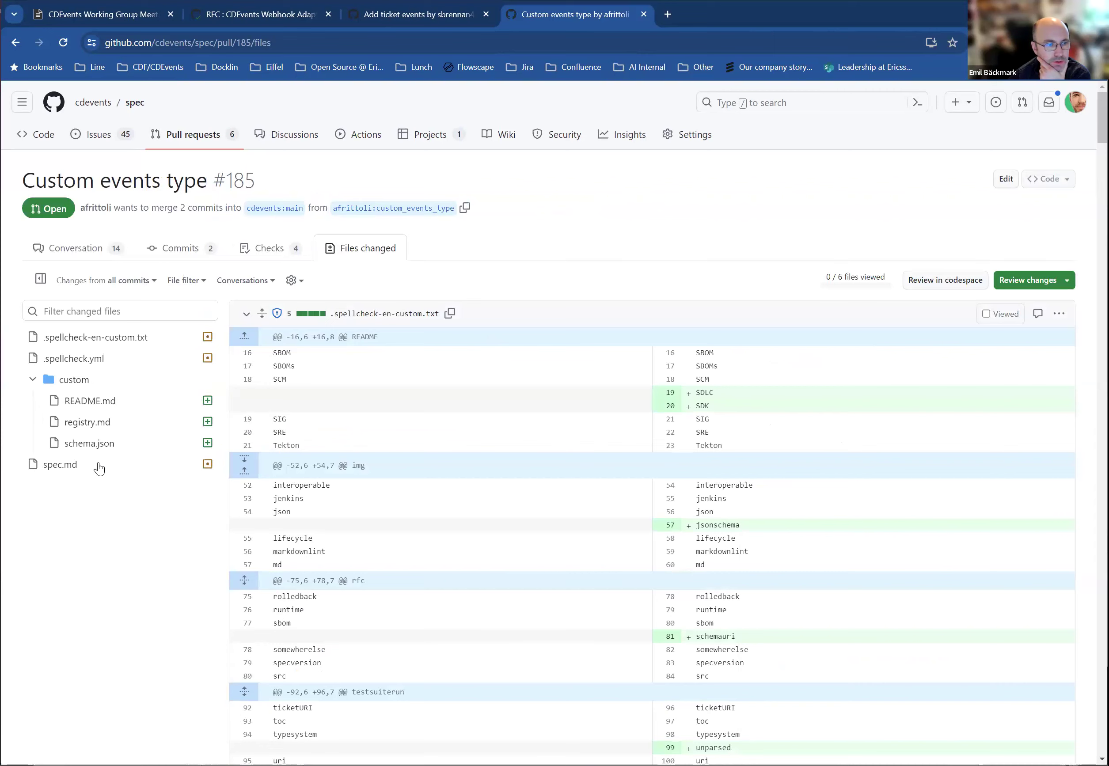
pyautogui.click(72, 467)
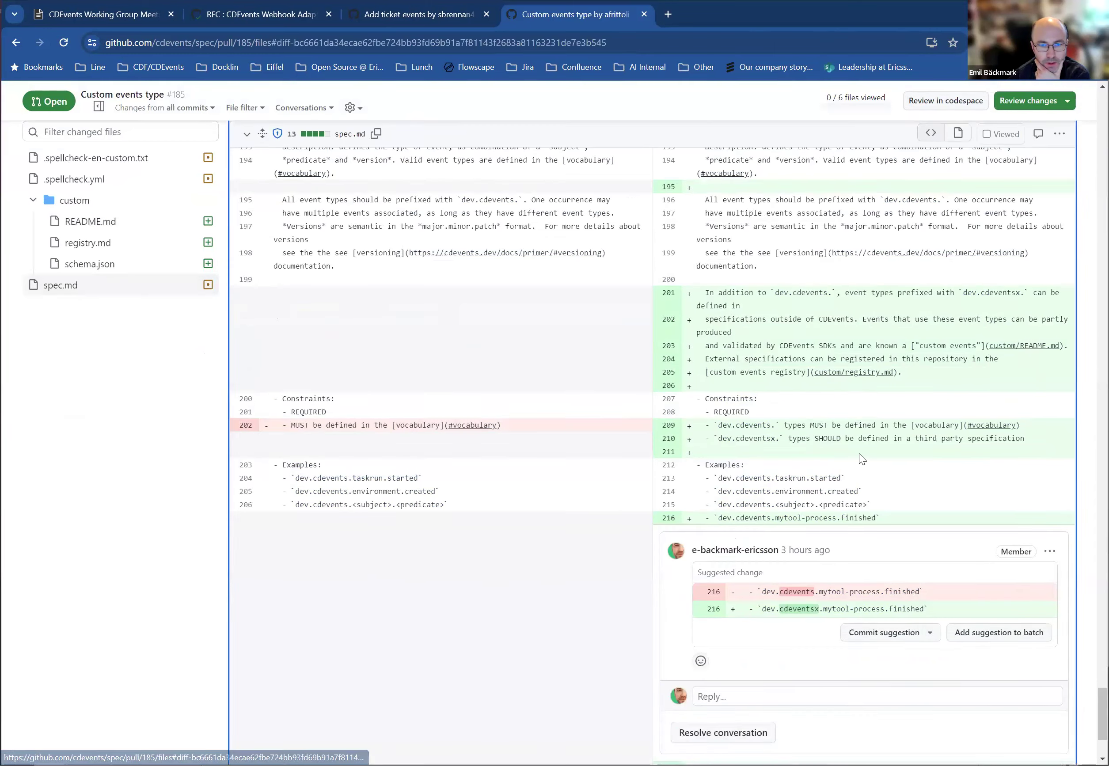
pyautogui.scroll(1, 862, 460)
pyautogui.scroll(-1, 932, 398)
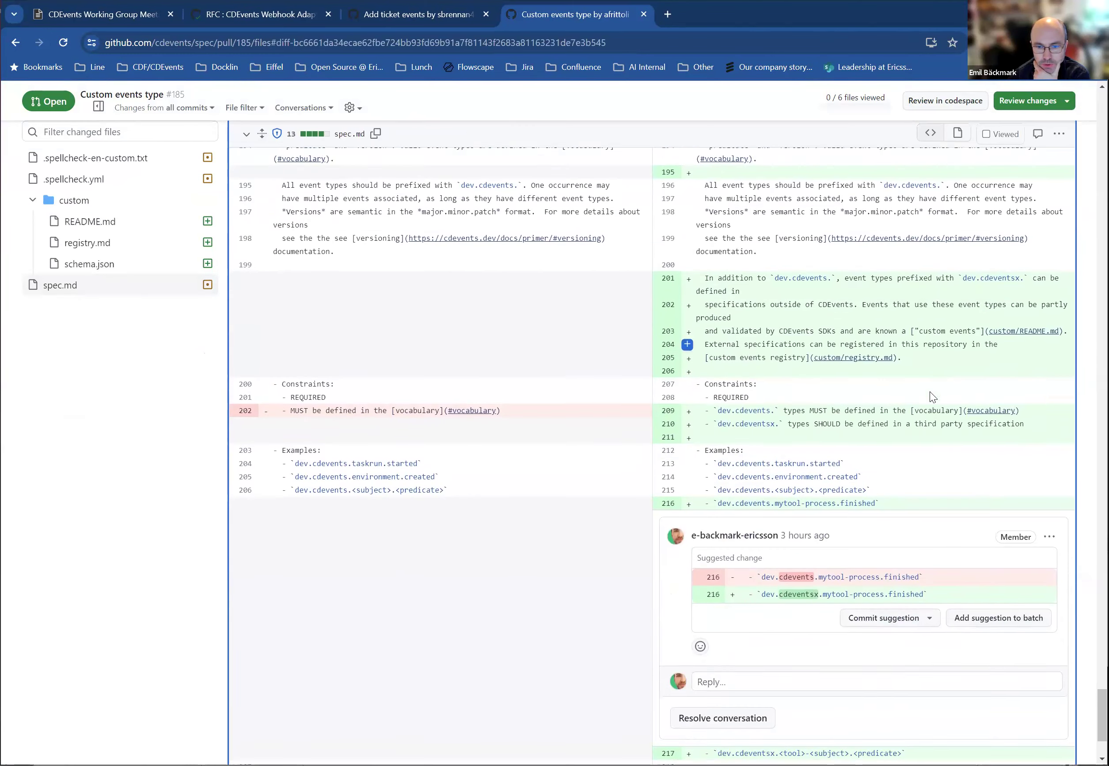
pyautogui.scroll(2, 930, 392)
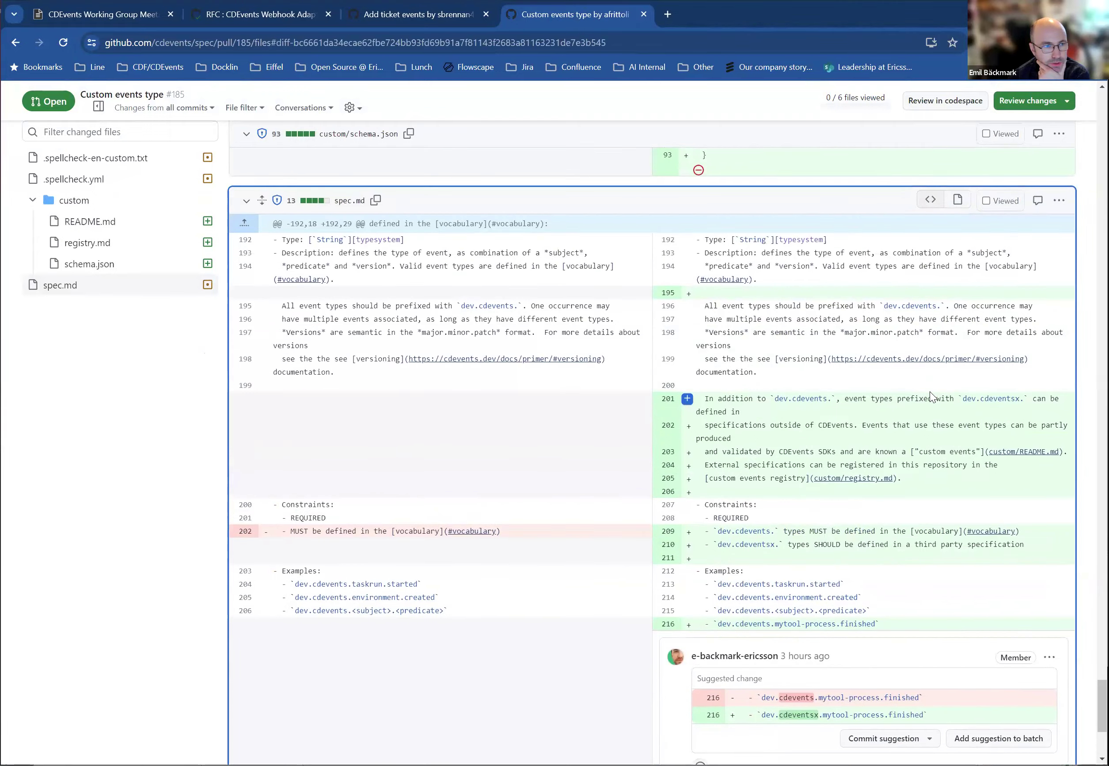
# - Open the custom/README.md diff and examine the "CDEvents and Links" section with the suggested note on line 72
pyautogui.click(104, 225)
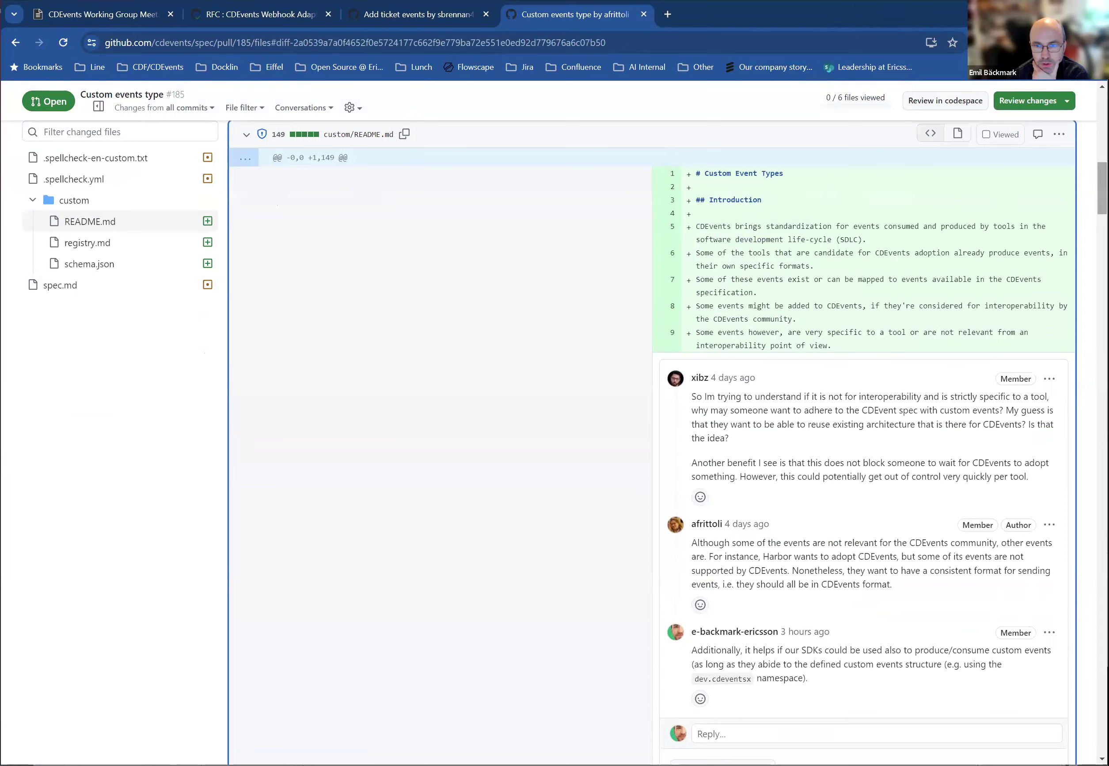
pyautogui.scroll(-10, 683, 333)
pyautogui.scroll(-15, 1069, 456)
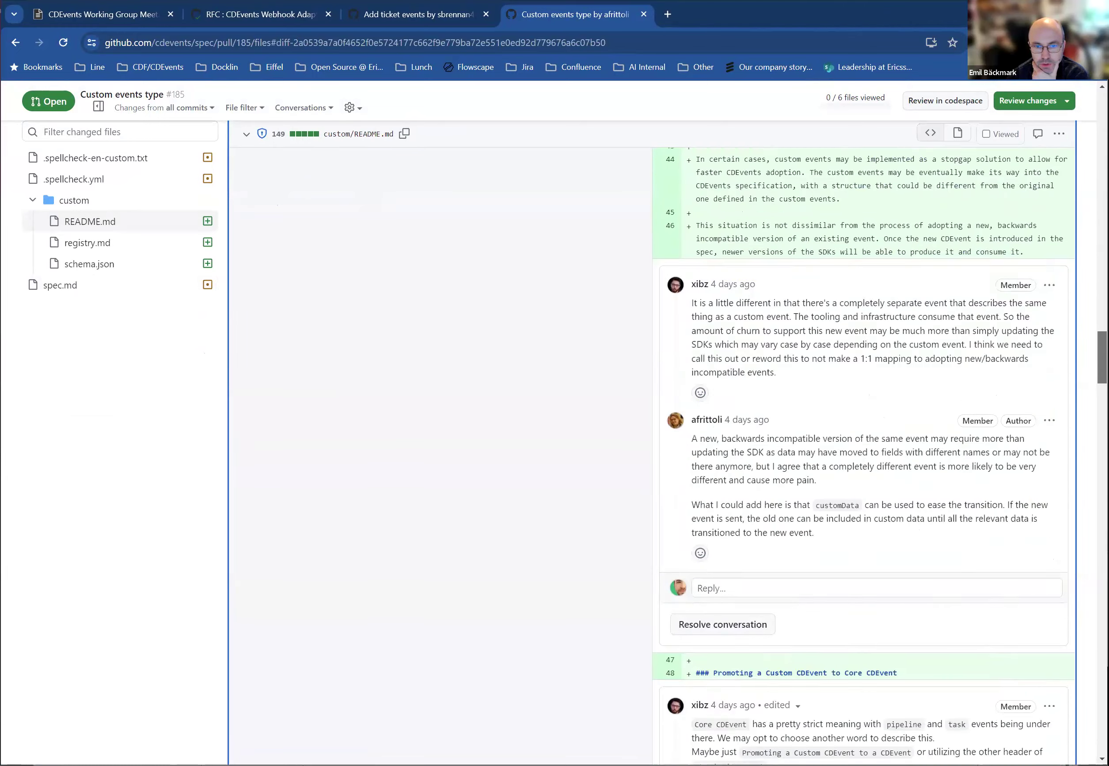
pyautogui.scroll(-15, 1068, 467)
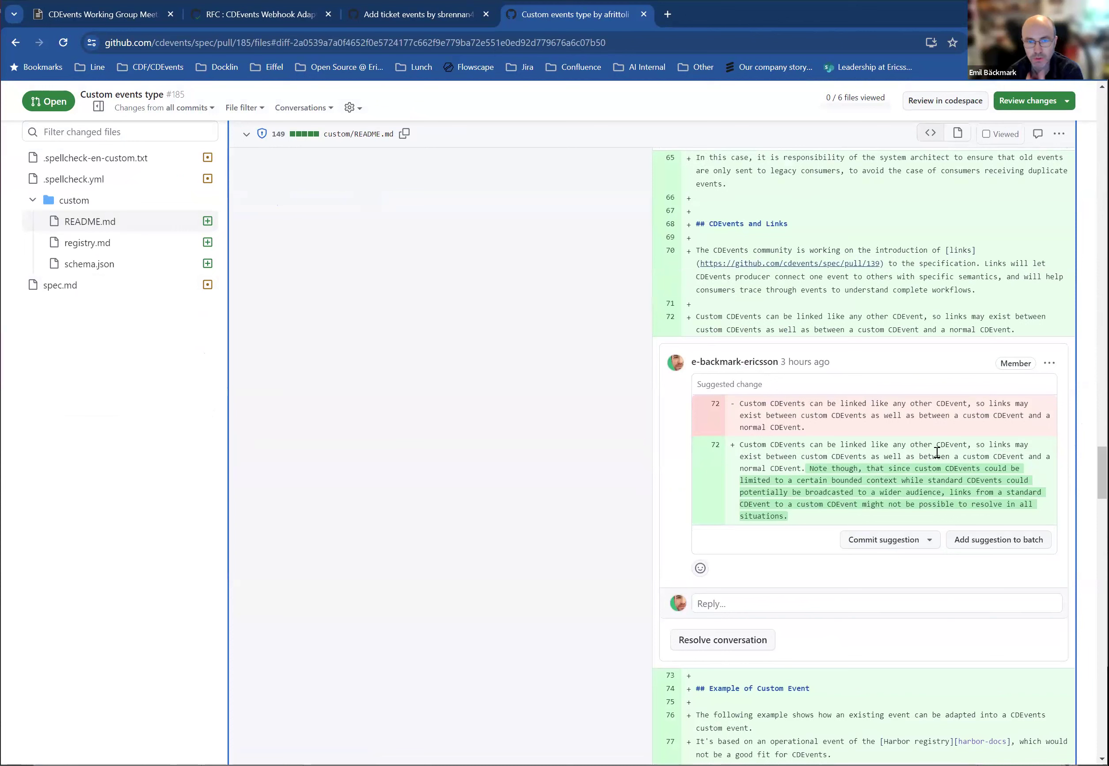
pyautogui.moveTo(697, 224); pyautogui.dragTo(790, 224)
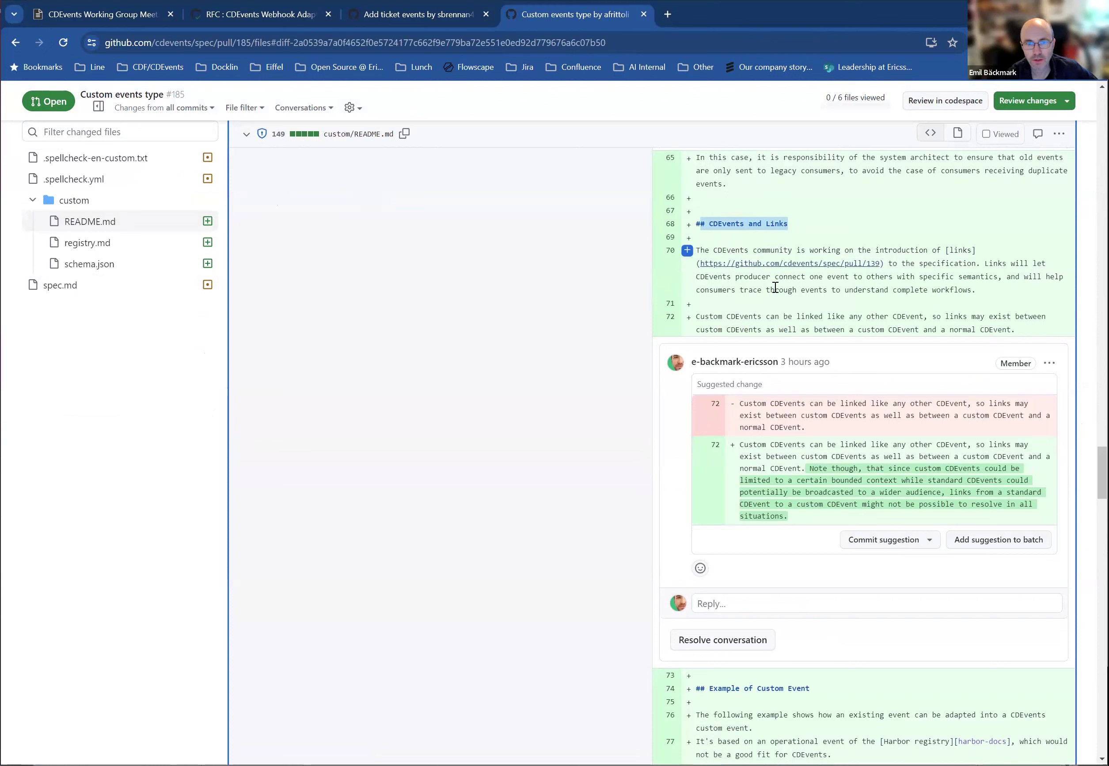
pyautogui.moveTo(697, 318); pyautogui.dragTo(1042, 325)
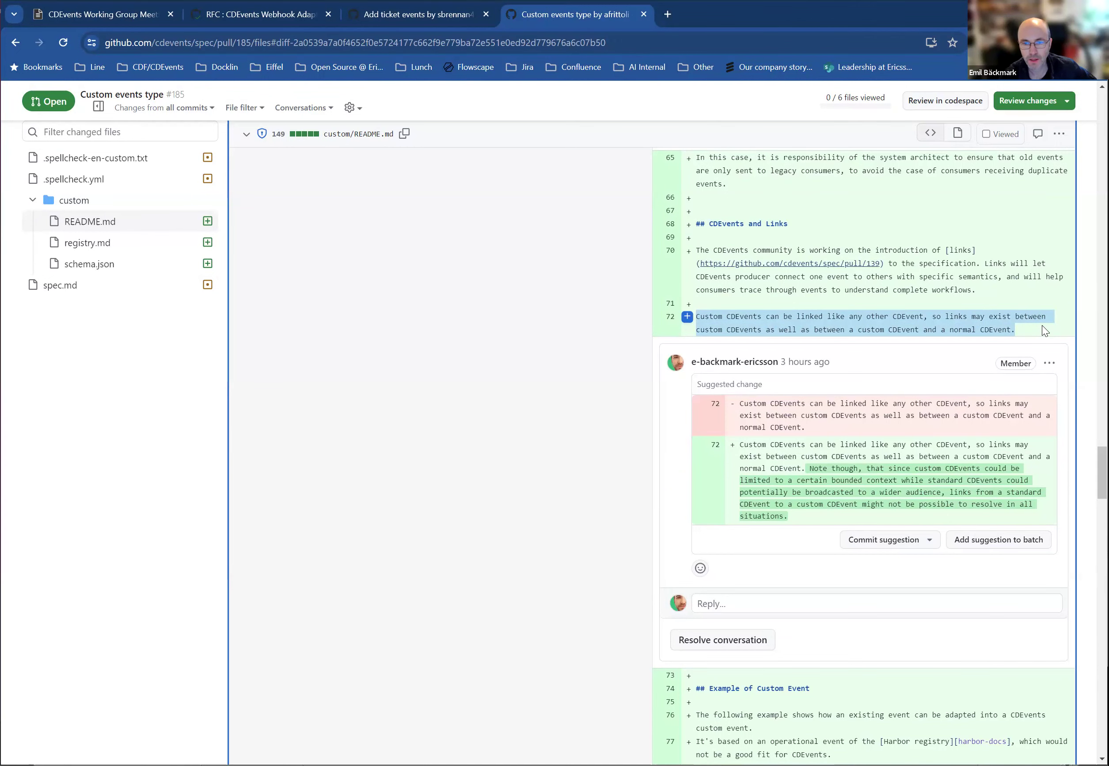
pyautogui.click(1042, 325)
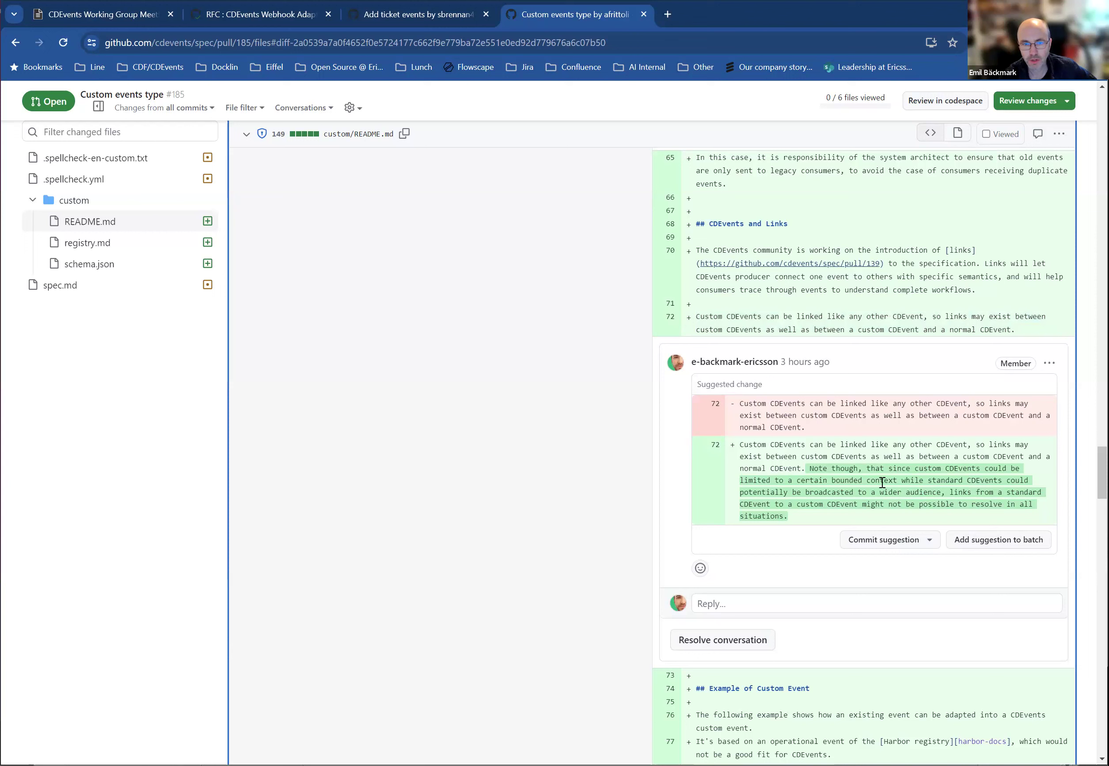
pyautogui.moveTo(807, 469); pyautogui.dragTo(798, 517)
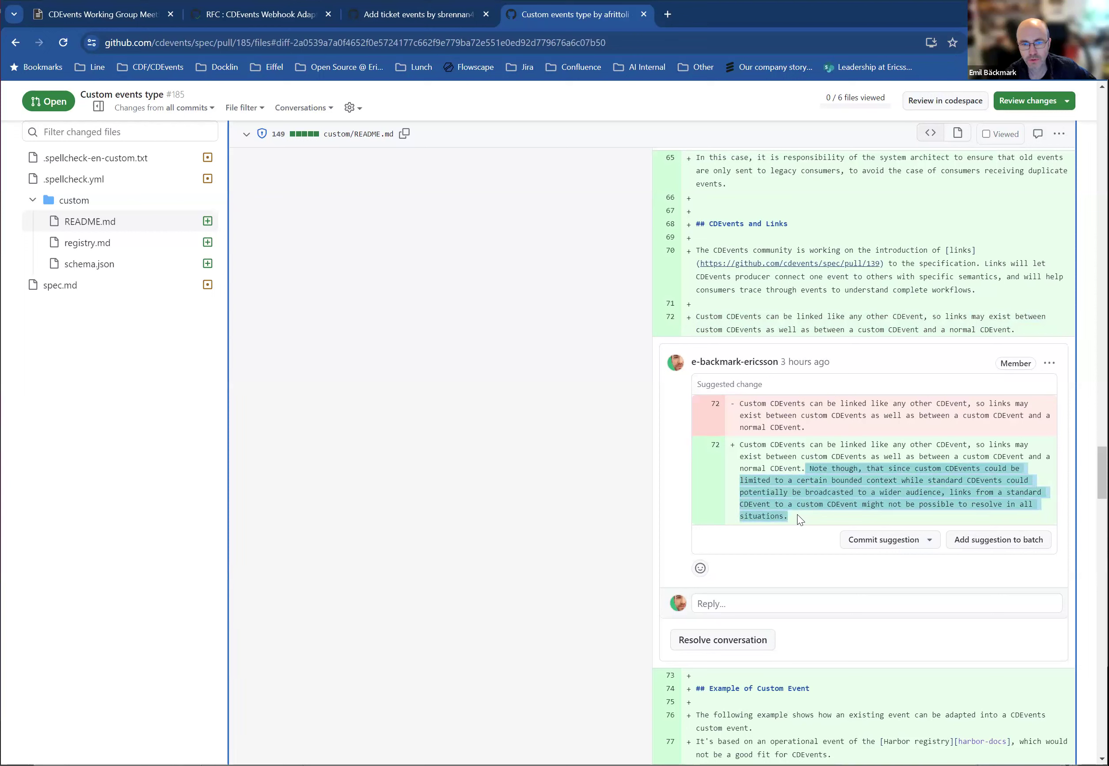
pyautogui.click(798, 515)
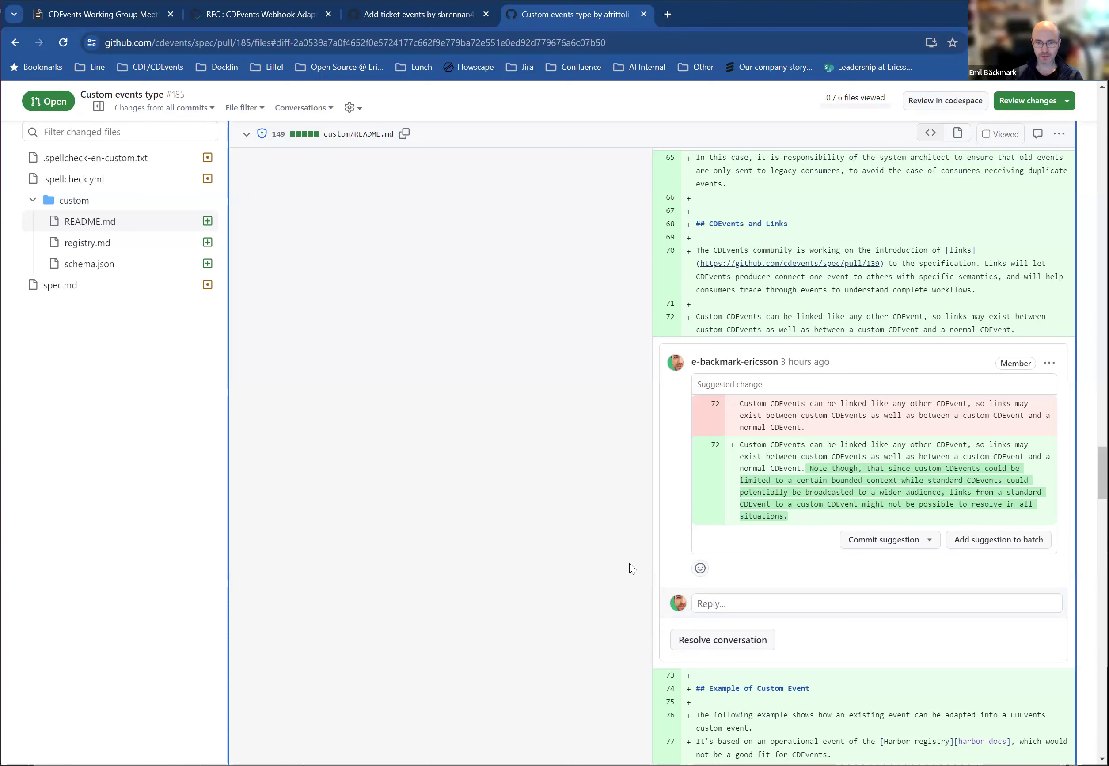
# - Examine the "Example of Custom Event" section in custom/README.md and the suggested change to line 216 of spec.md
pyautogui.scroll(-1, 566, 586)
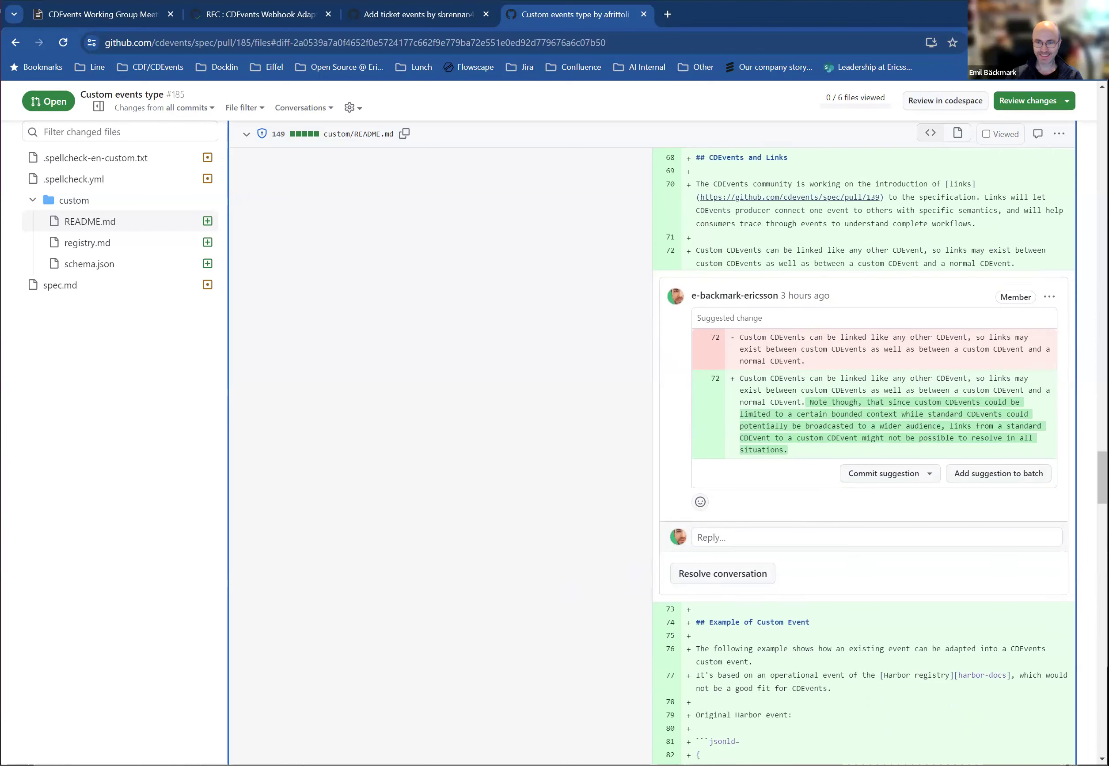
pyautogui.scroll(-20, 566, 586)
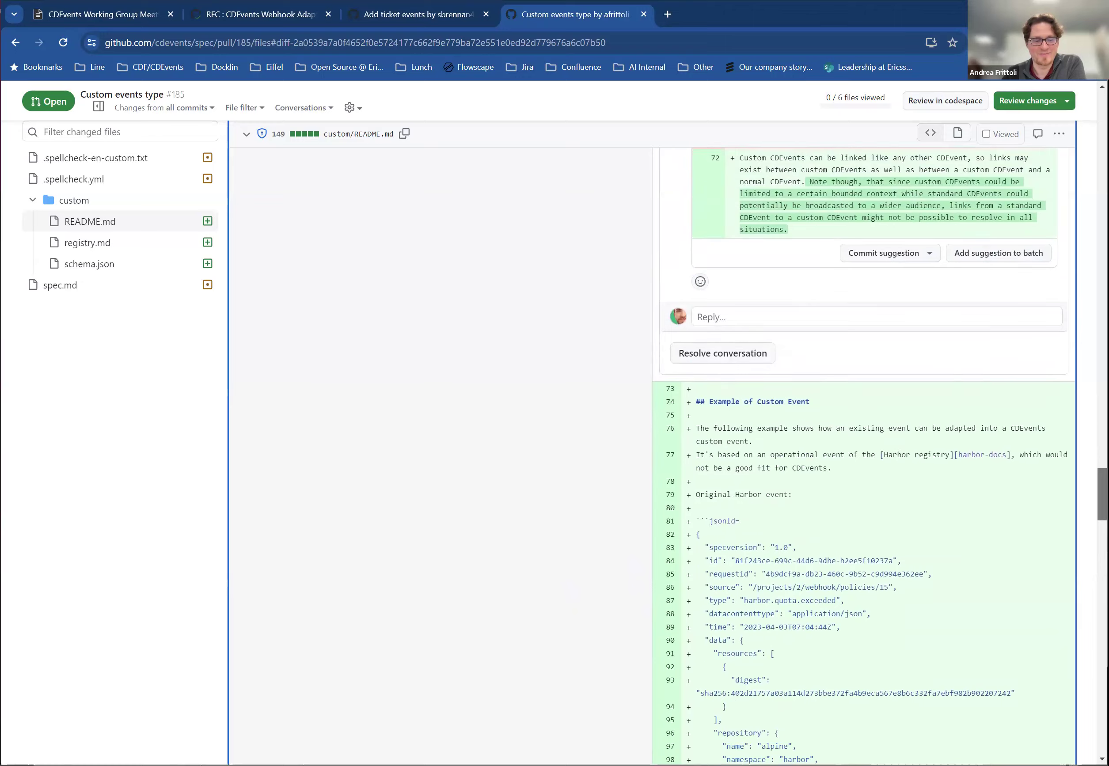
pyautogui.scroll(-20, 566, 586)
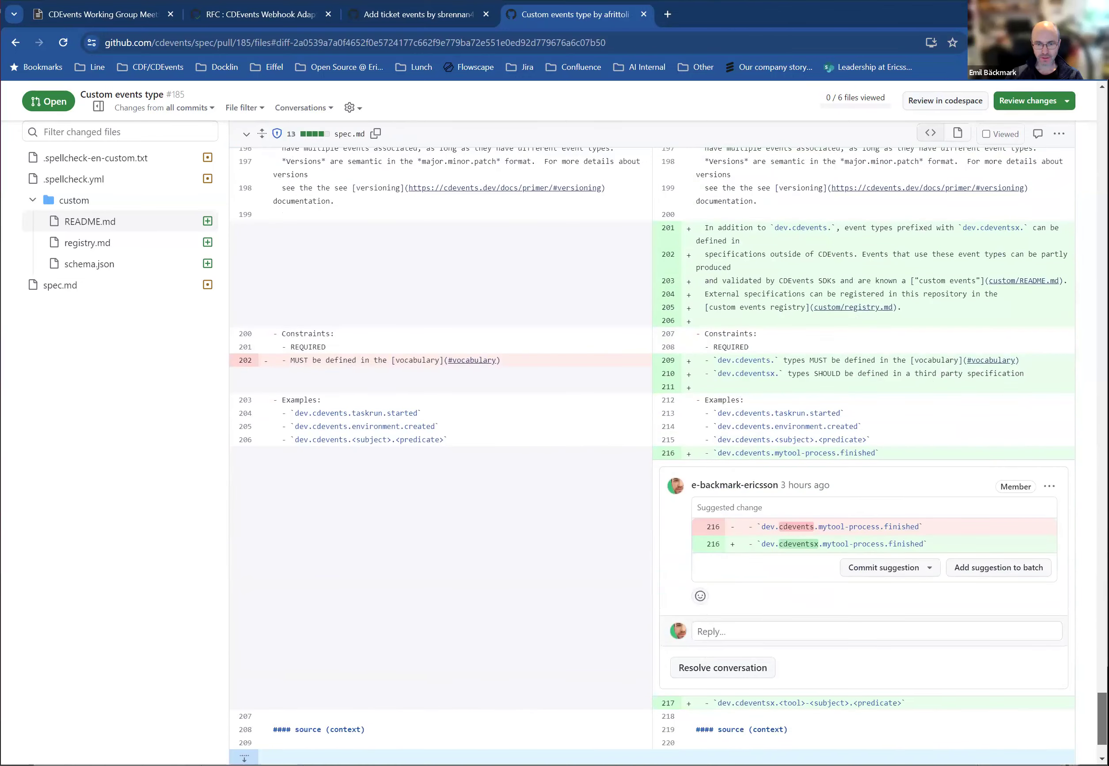
pyautogui.scroll(-2, 652, 457)
pyautogui.scroll(20, 551, 336)
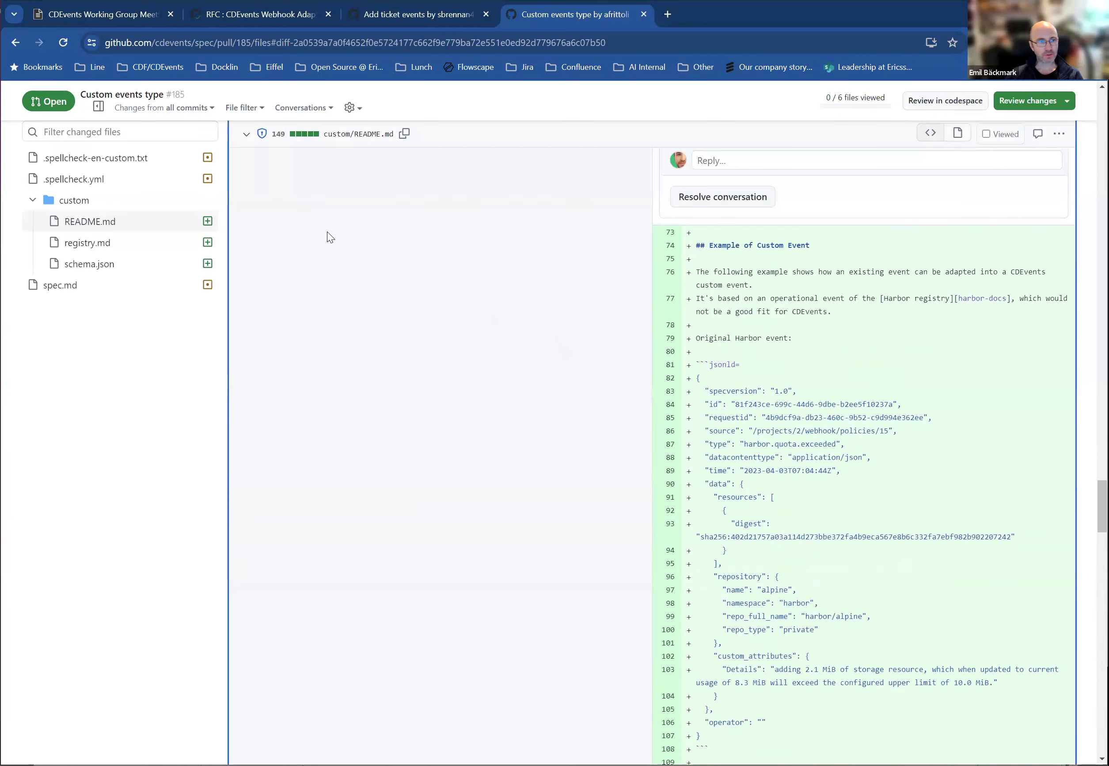
# - Go from the meeting notes' CDEvents Webhook Adapter item to its RFC pull request #42 and examine the description and reviewers
pyautogui.click(105, 17)
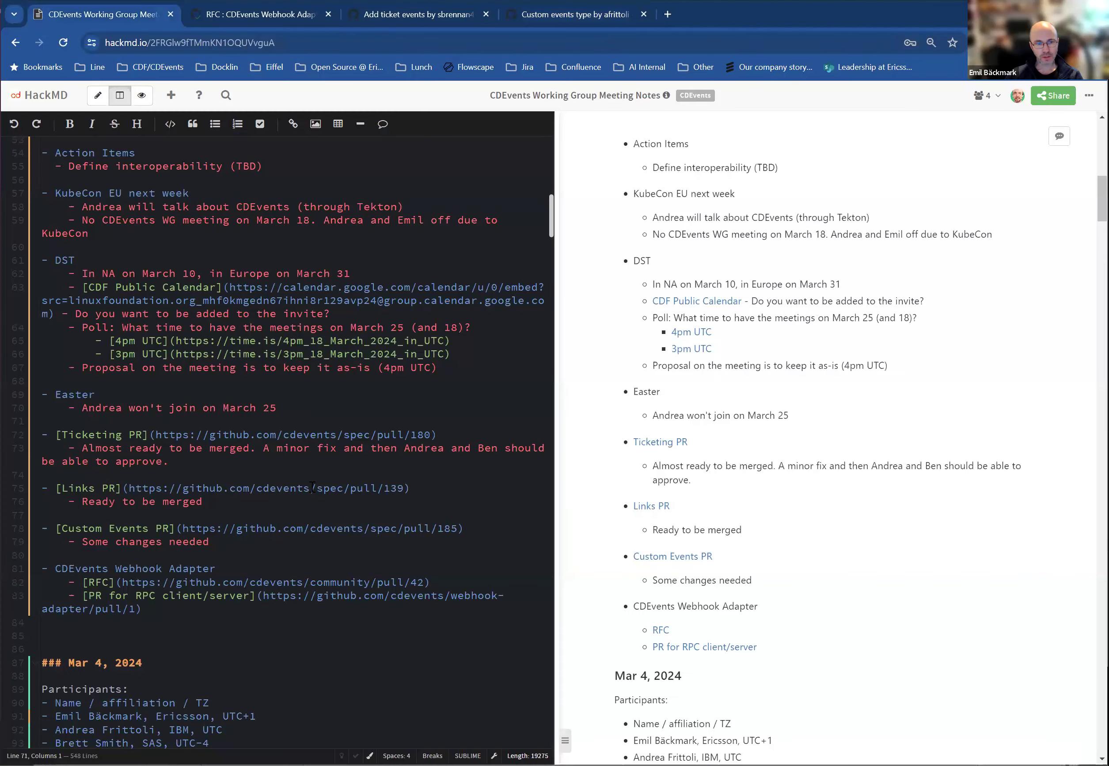
pyautogui.click(185, 555)
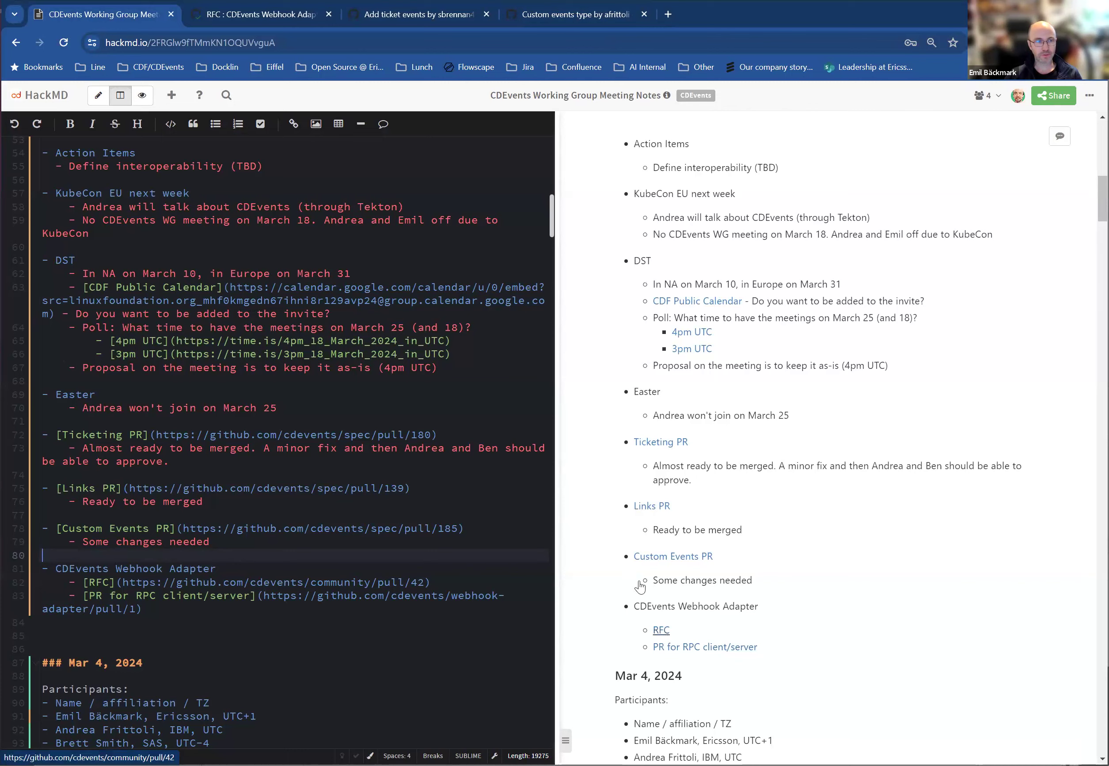
pyautogui.click(249, 16)
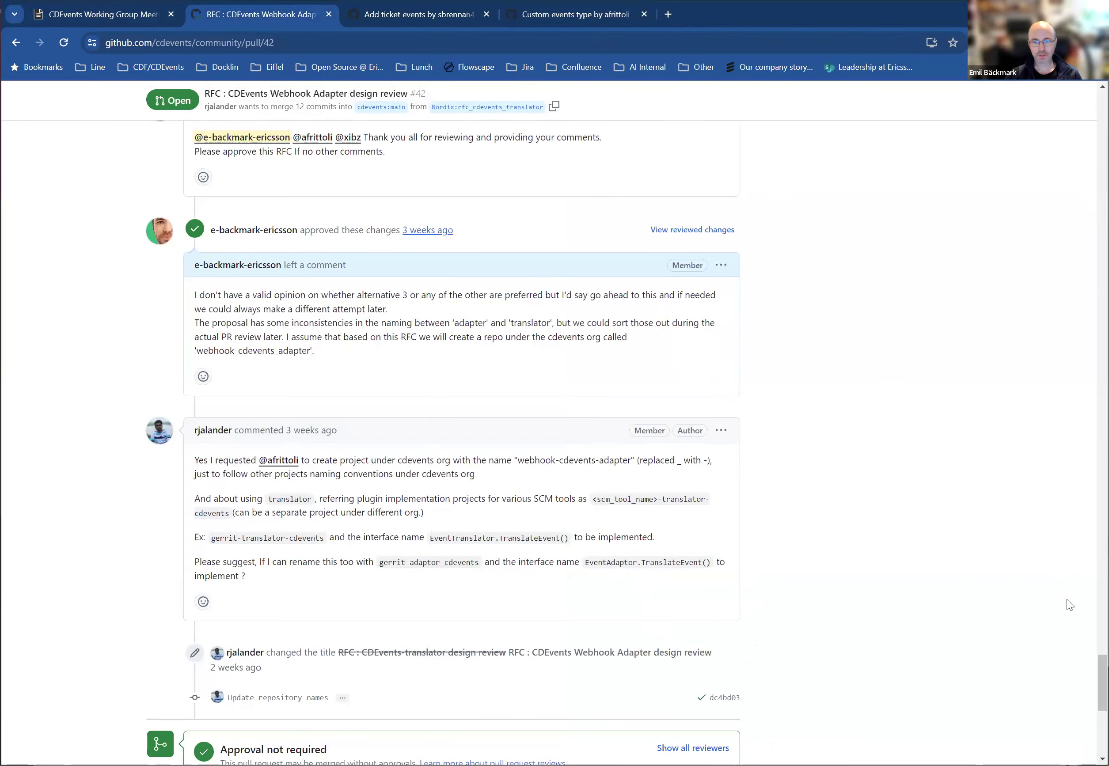
pyautogui.scroll(20, 555, 435)
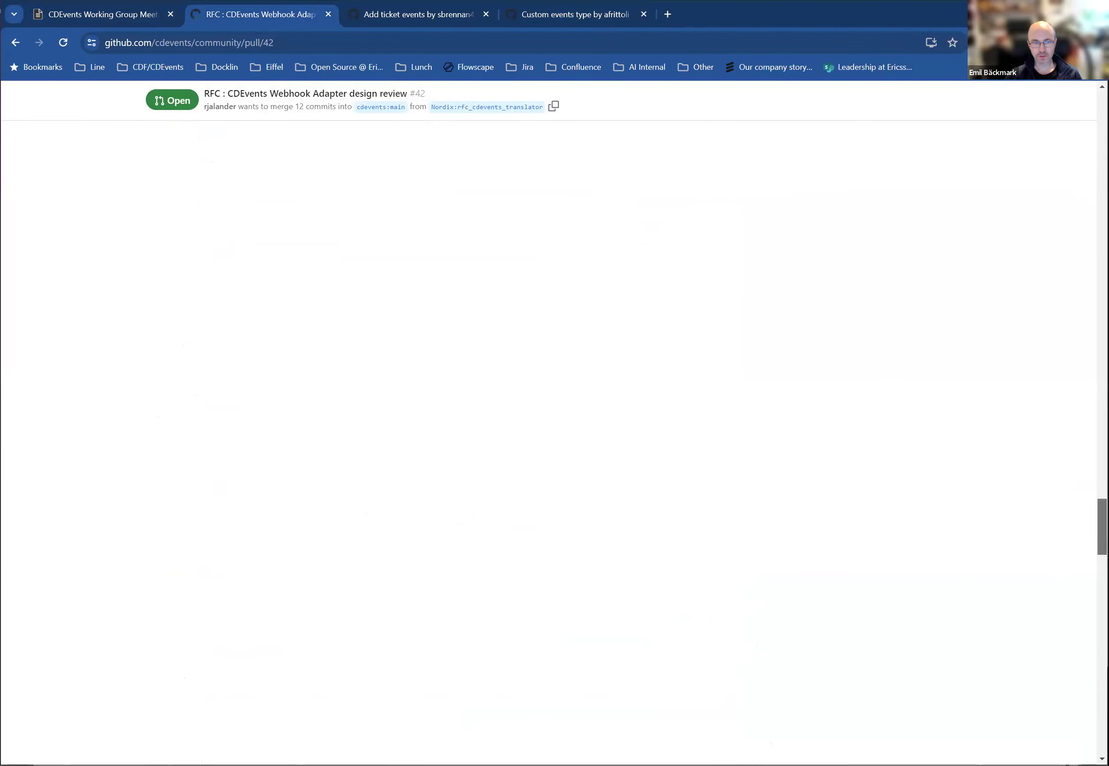
pyautogui.scroll(3, 555, 435)
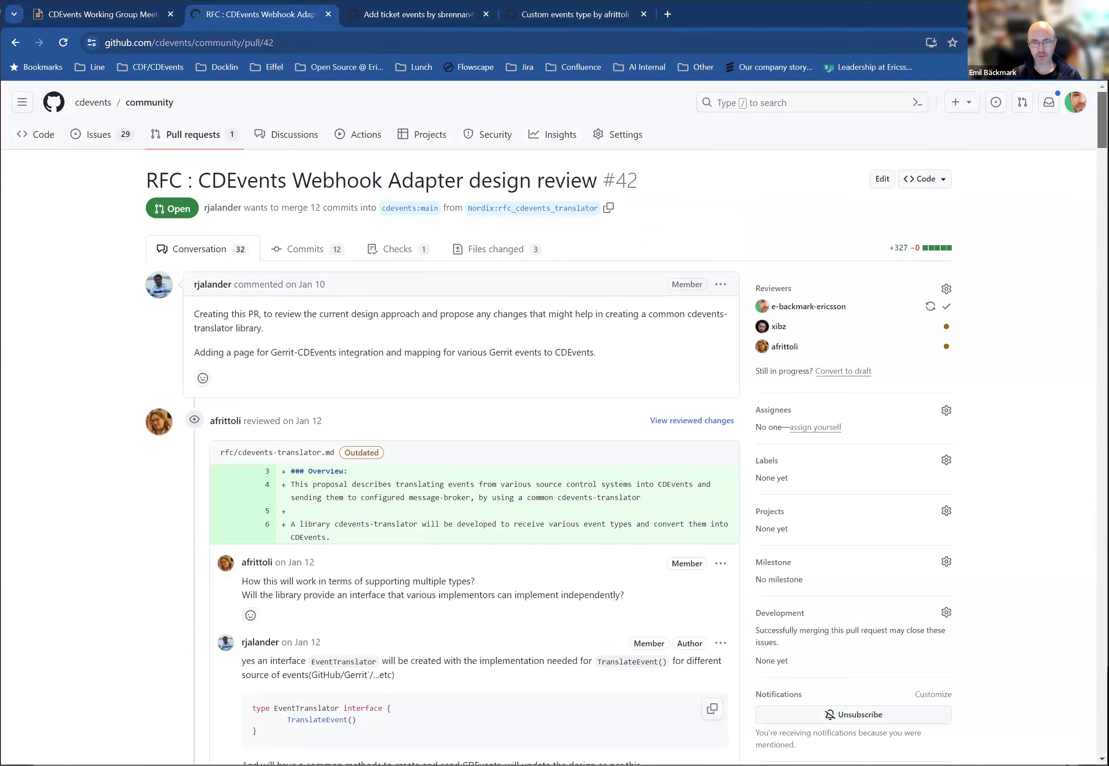
pyautogui.scroll(-2, 555, 425)
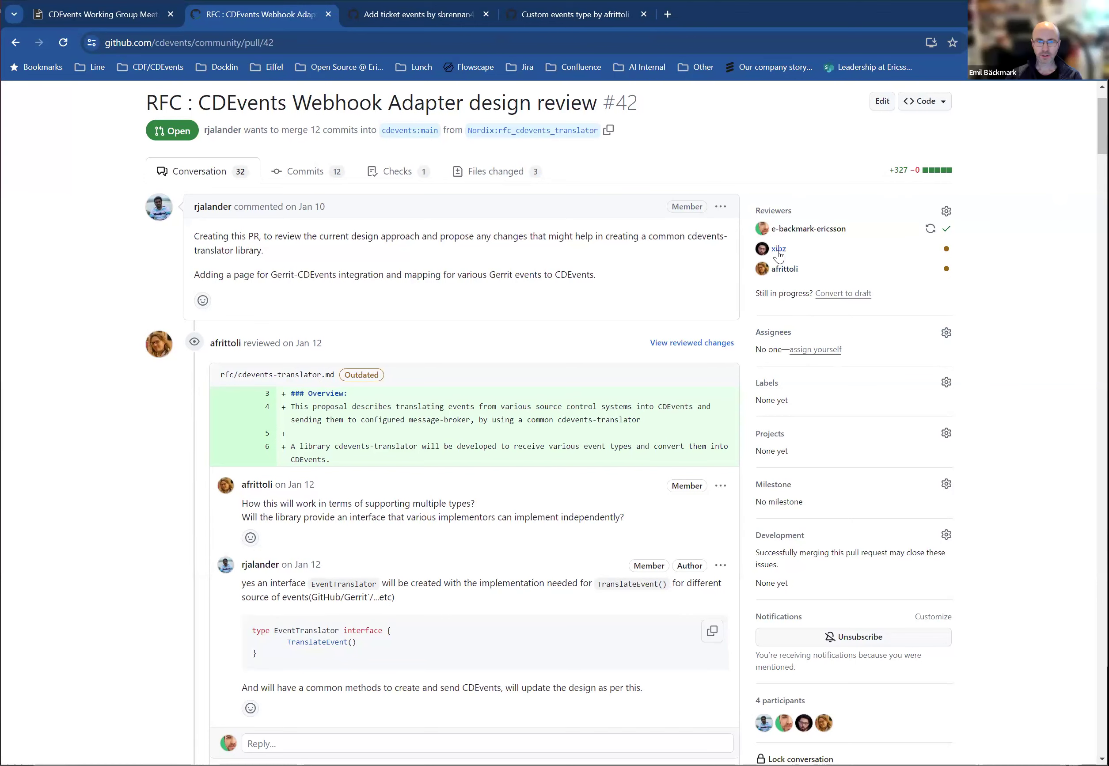
pyautogui.moveTo(779, 255)
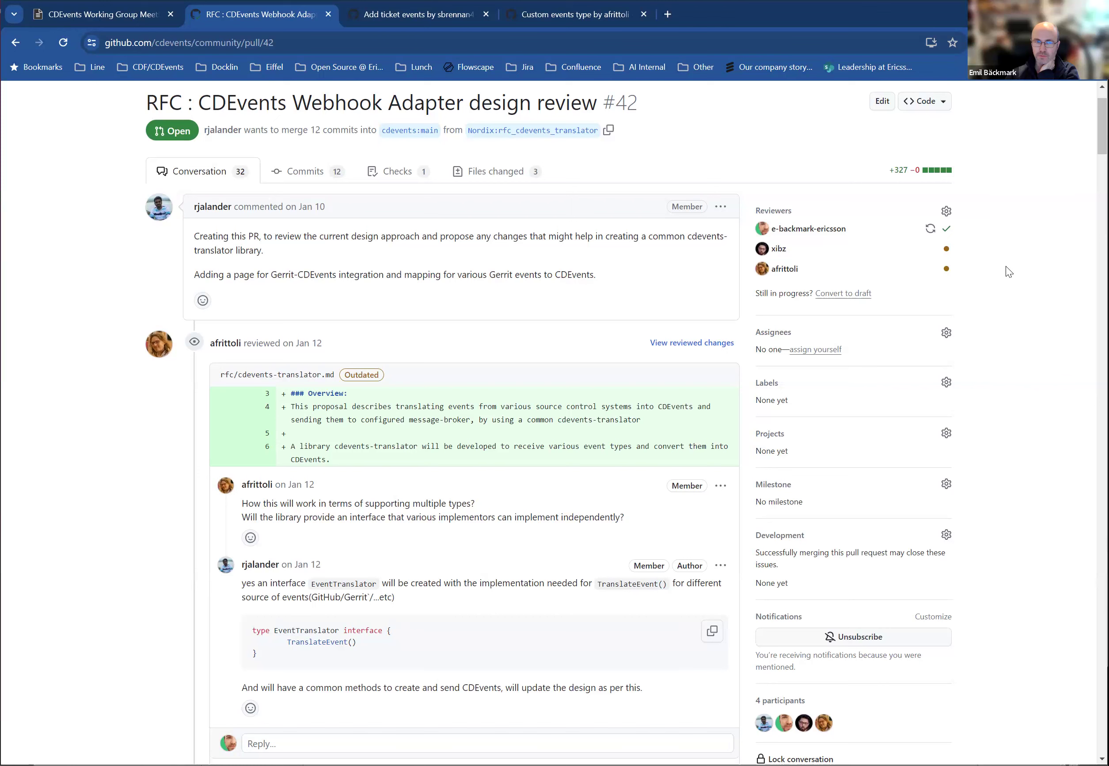
# - Close the ticket events and custom events pull requests, and open the "PR for RPC client/server" from the meeting notes
pyautogui.click(486, 14)
pyautogui.middleClick(485, 14)
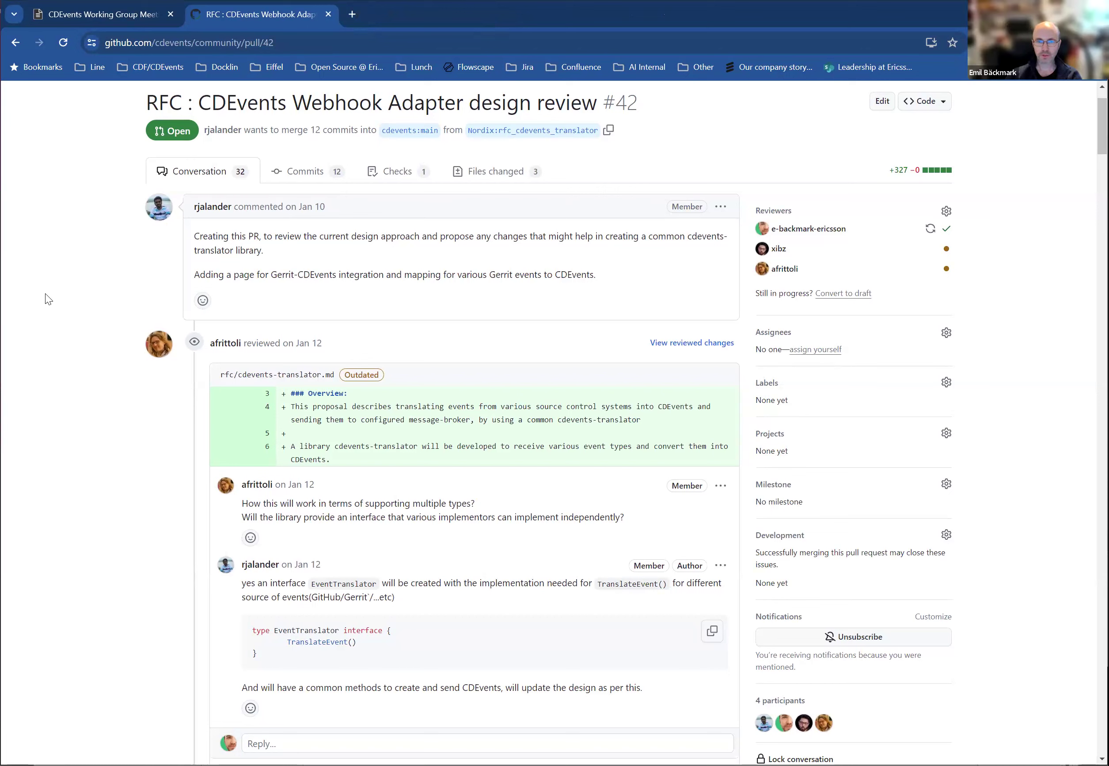
pyautogui.click(88, 16)
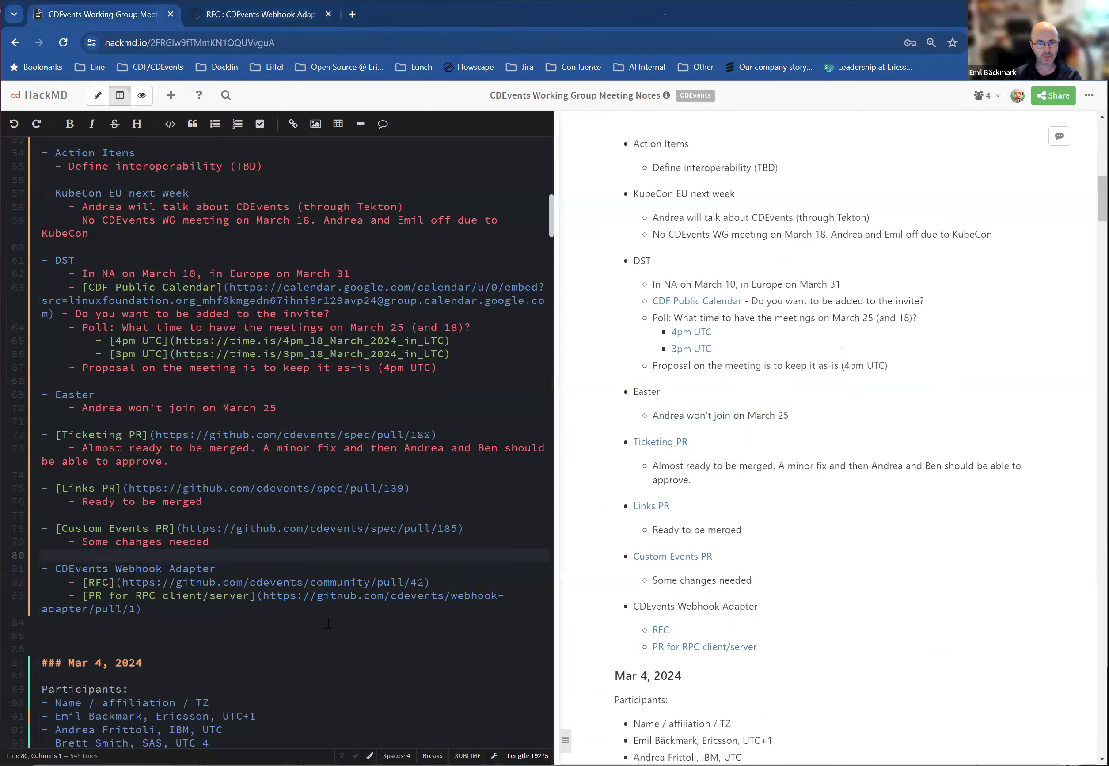
pyautogui.click(697, 650)
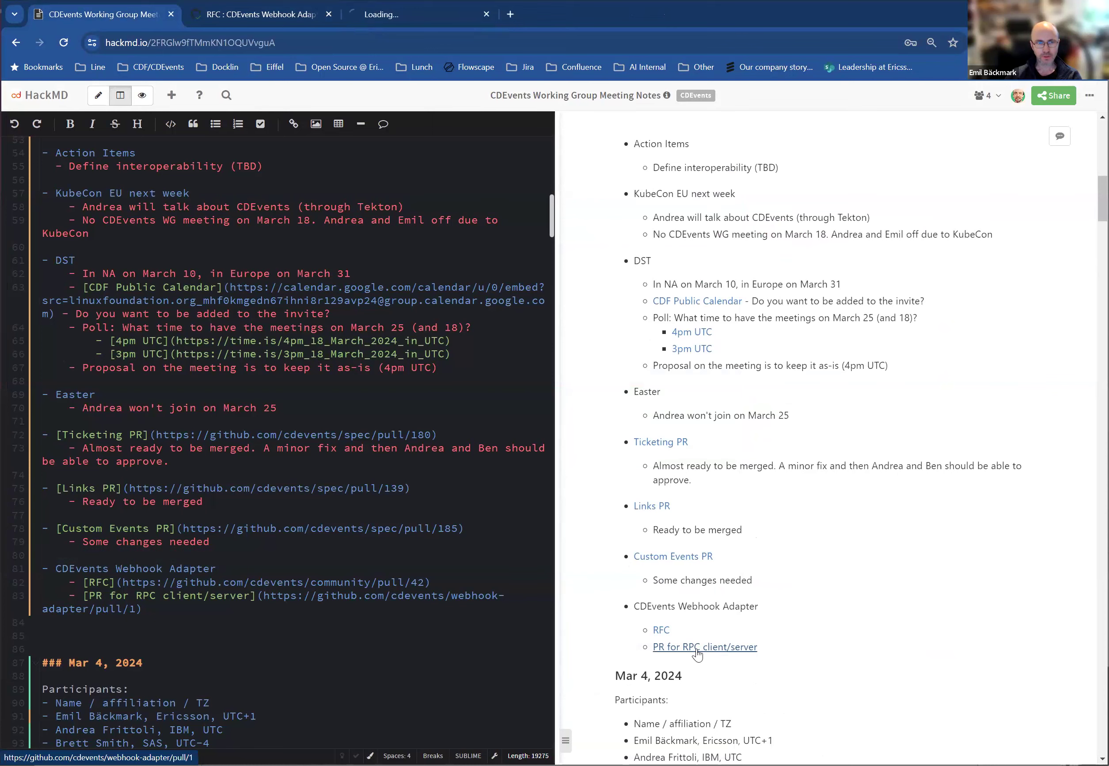
pyautogui.click(412, 15)
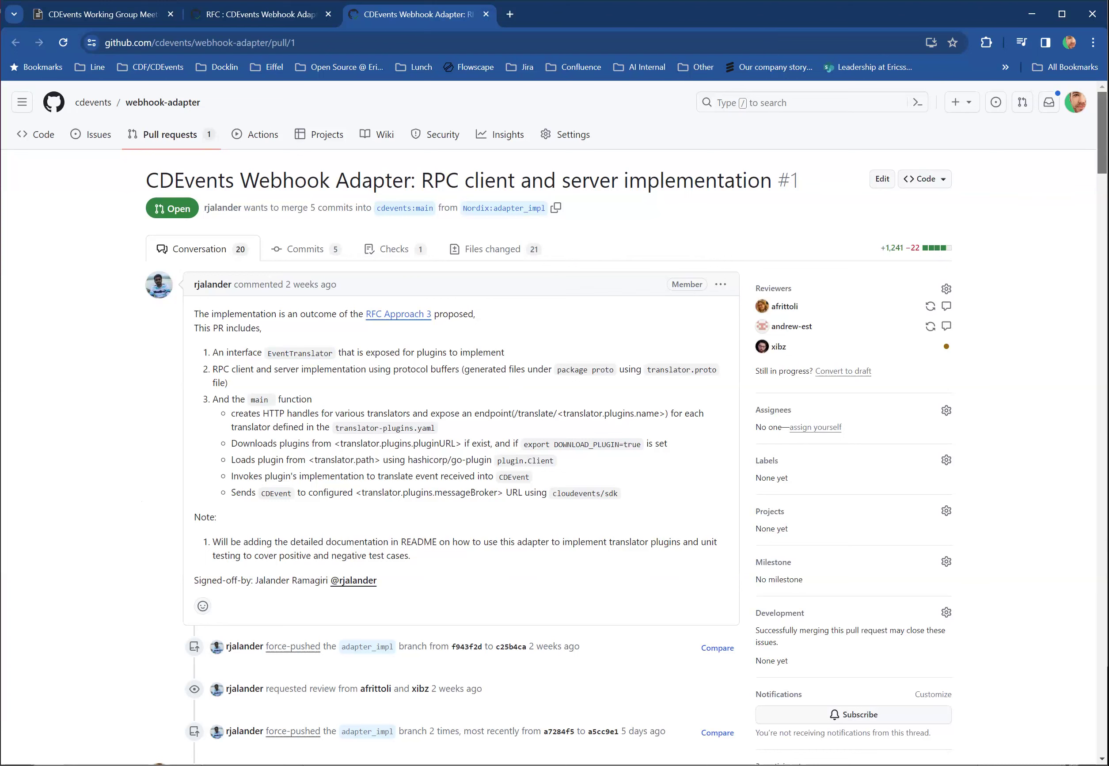
# - Examine the webhook-adapter PR's review comments on .github/workflows/ci.yml and the Dockerfile
pyautogui.scroll(-10, 554, 423)
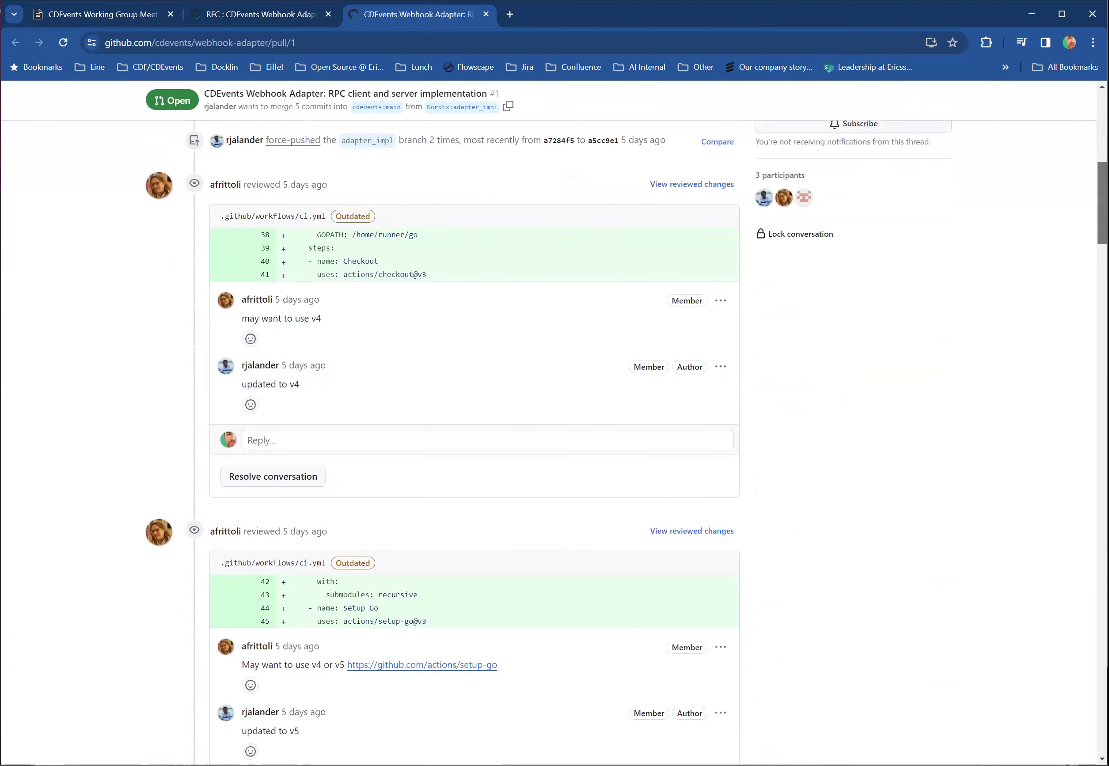
pyautogui.scroll(-6, 474, 435)
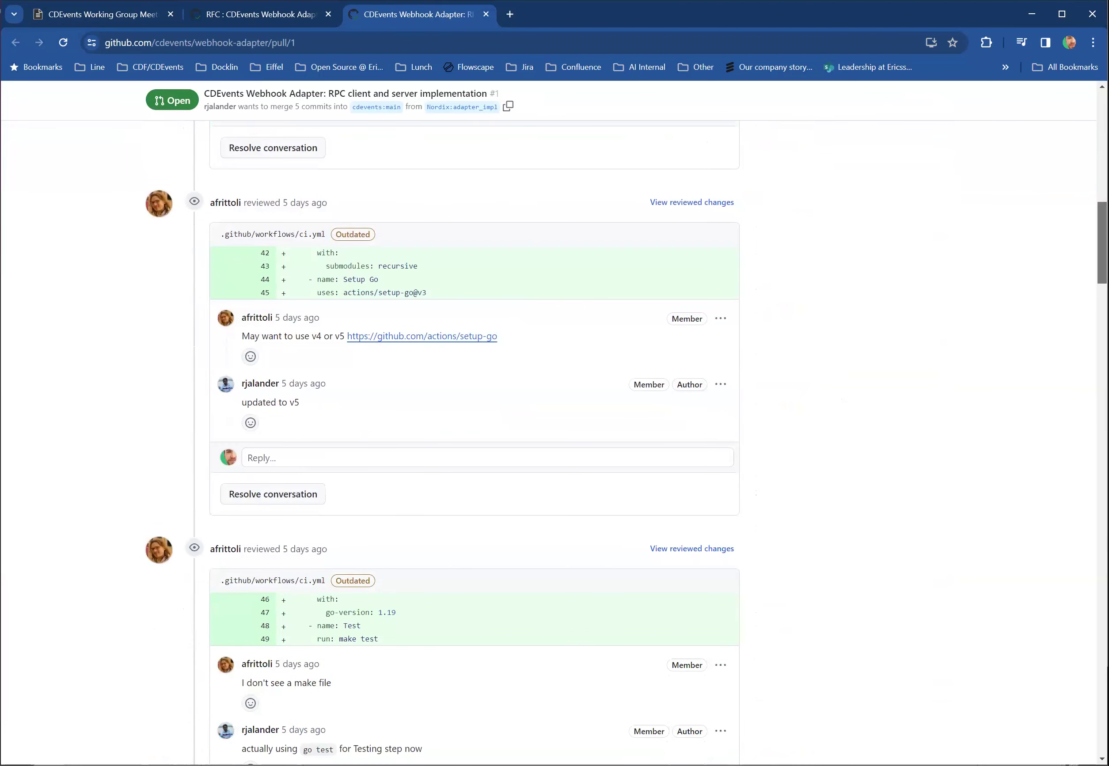
pyautogui.scroll(-6, 554, 442)
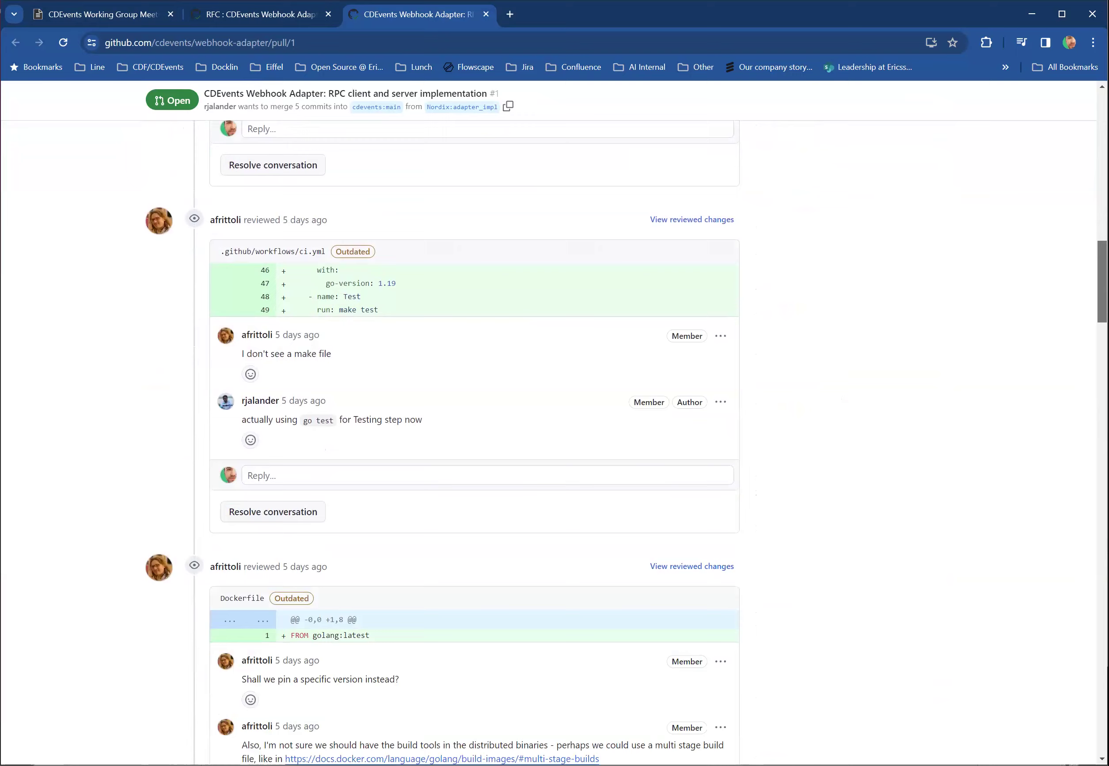
pyautogui.scroll(20, 1007, 124)
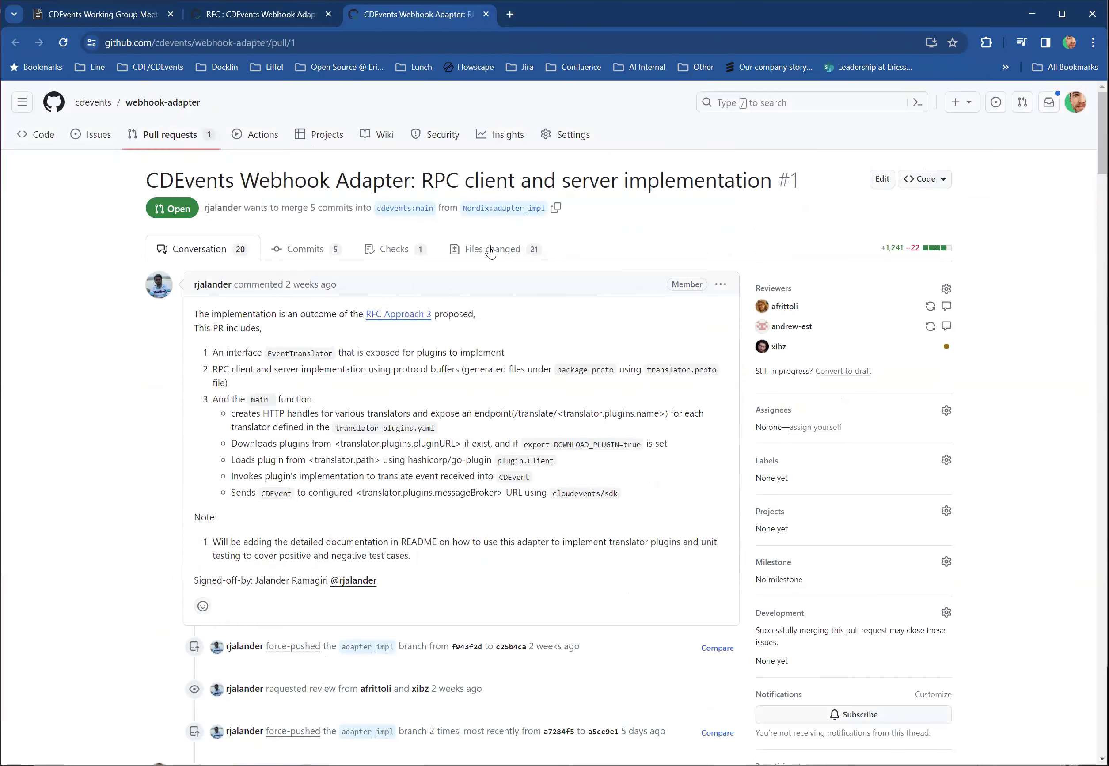
# - Show the PR's changed files and examine the copyright header and its review comment in main.go
pyautogui.click(491, 251)
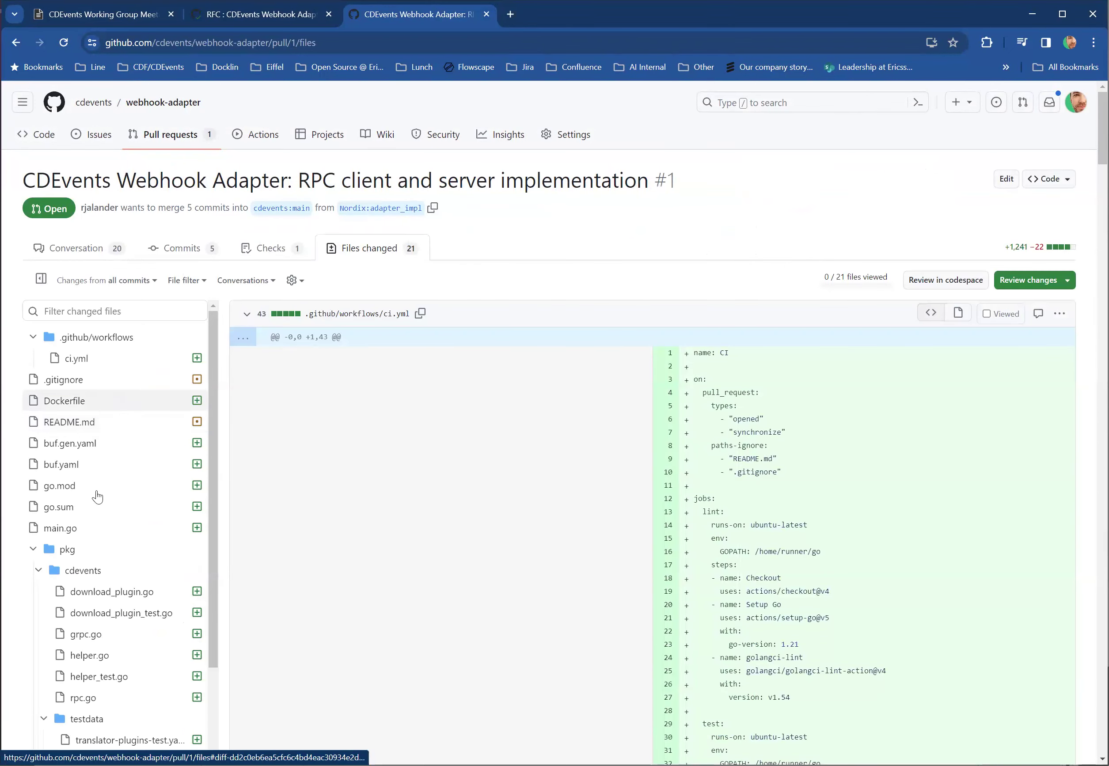
pyautogui.click(65, 528)
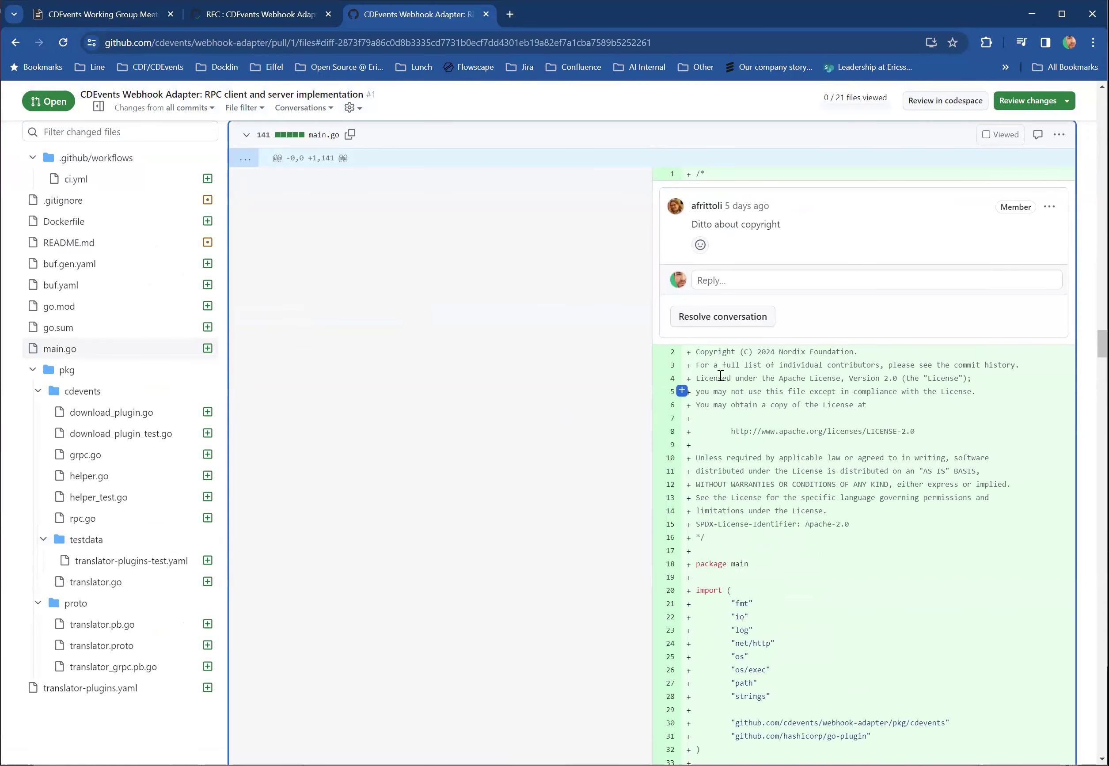
pyautogui.moveTo(697, 352); pyautogui.dragTo(829, 348)
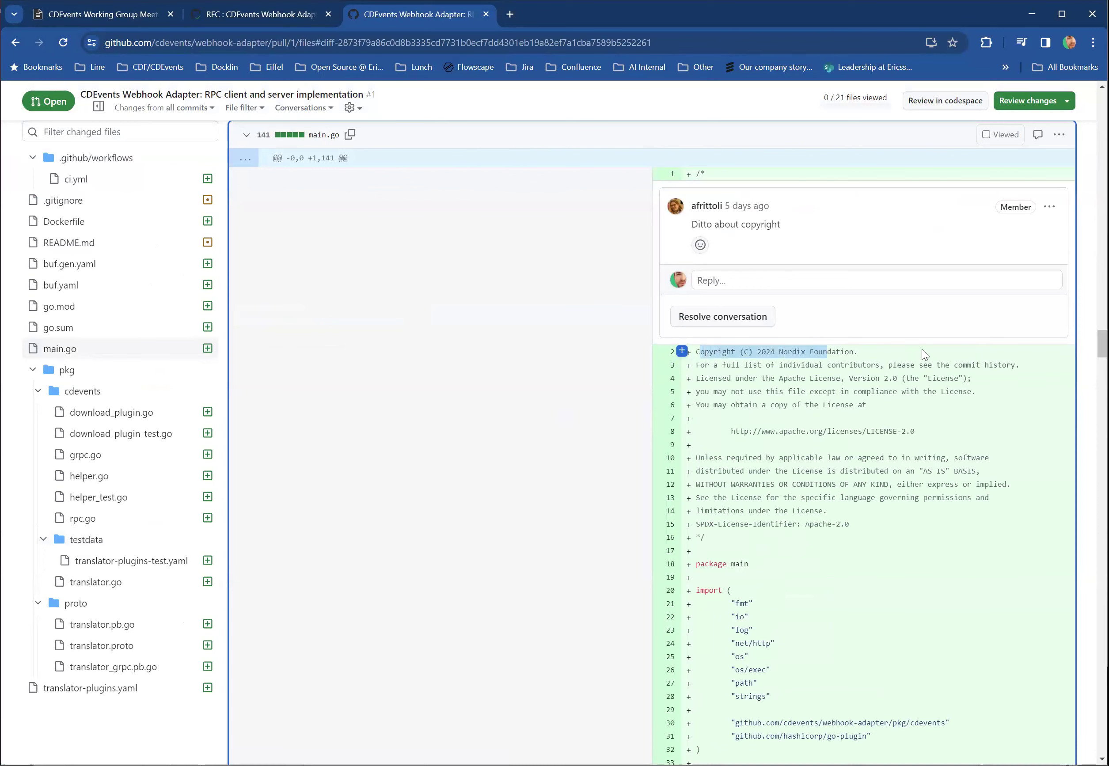
pyautogui.scroll(3, 923, 349)
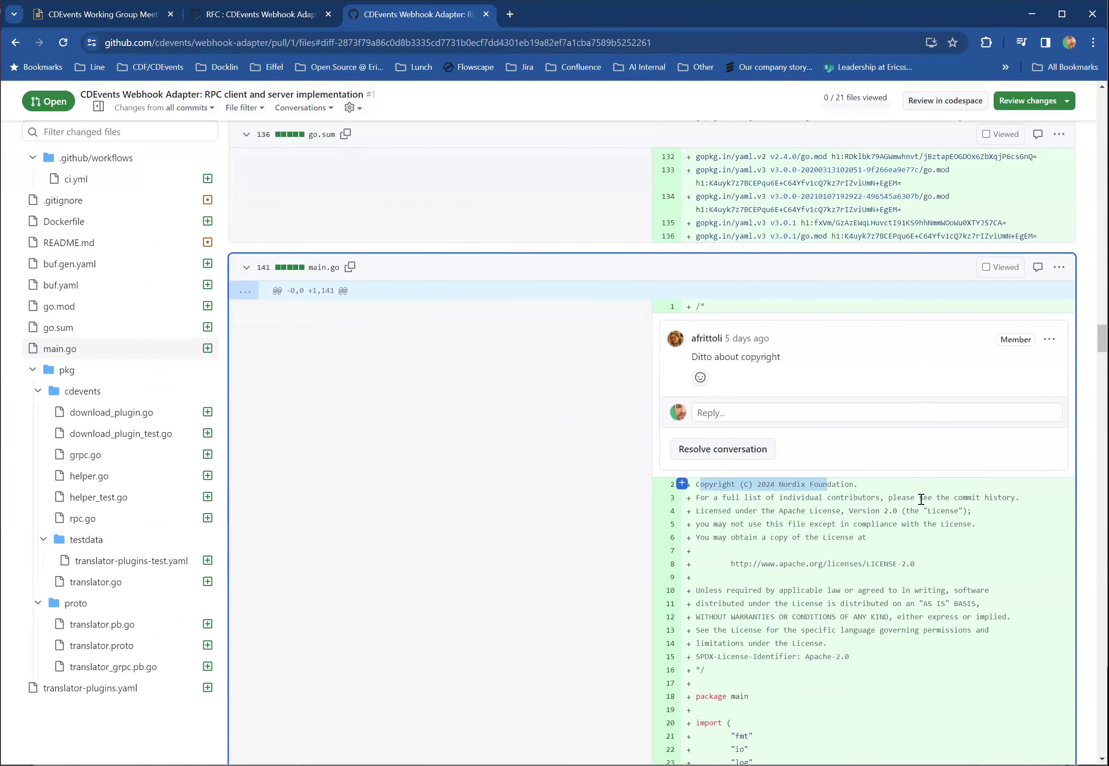
pyautogui.click(705, 485)
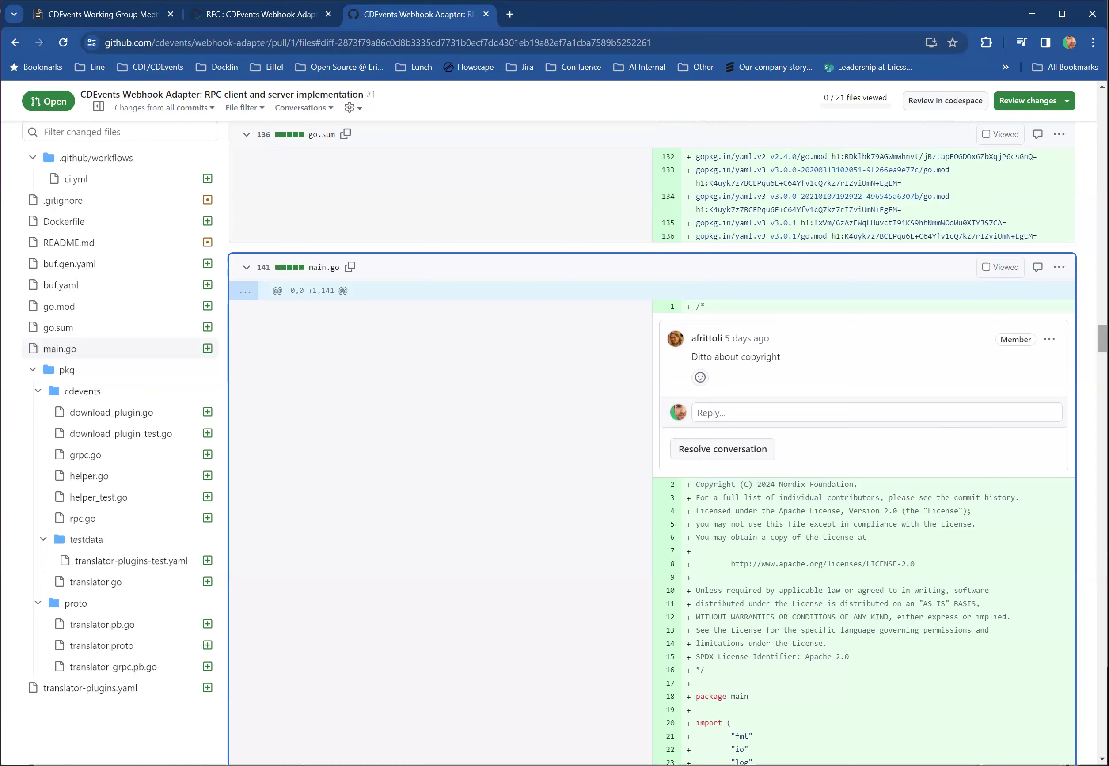
# - Find the buf.gen.yaml diff and examine the review discussion about the Nordix copyright notice
pyautogui.scroll(2, 1103, 338)
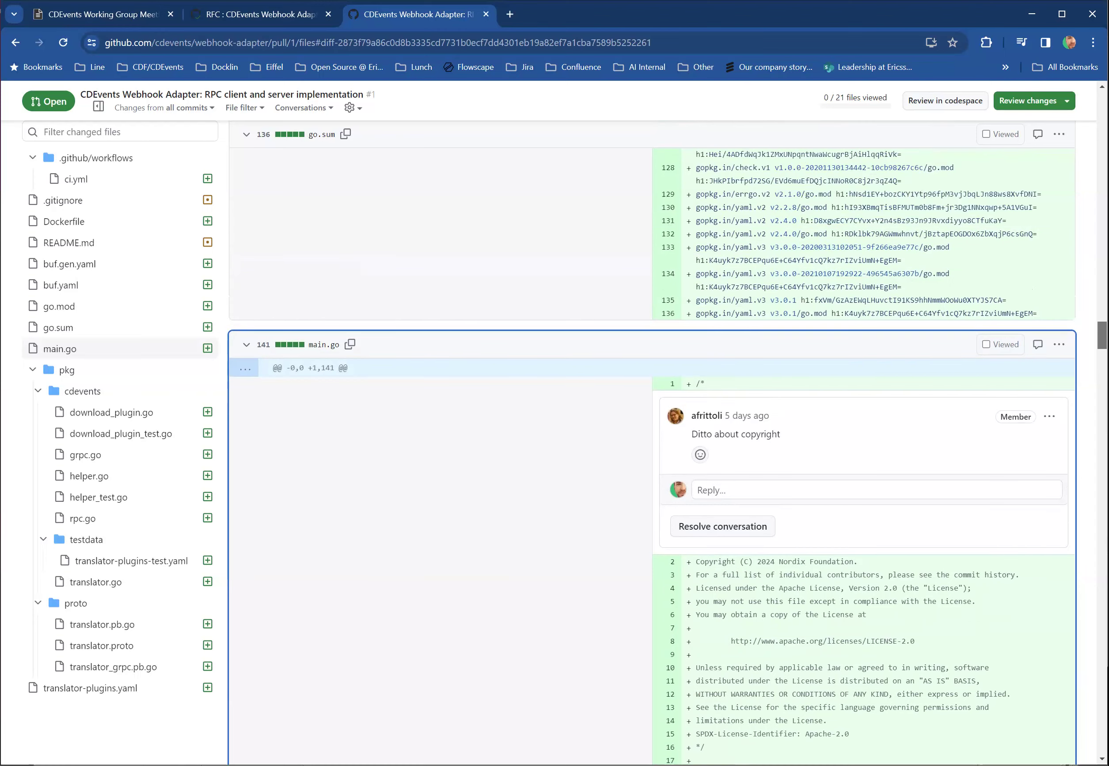
pyautogui.scroll(5, 653, 338)
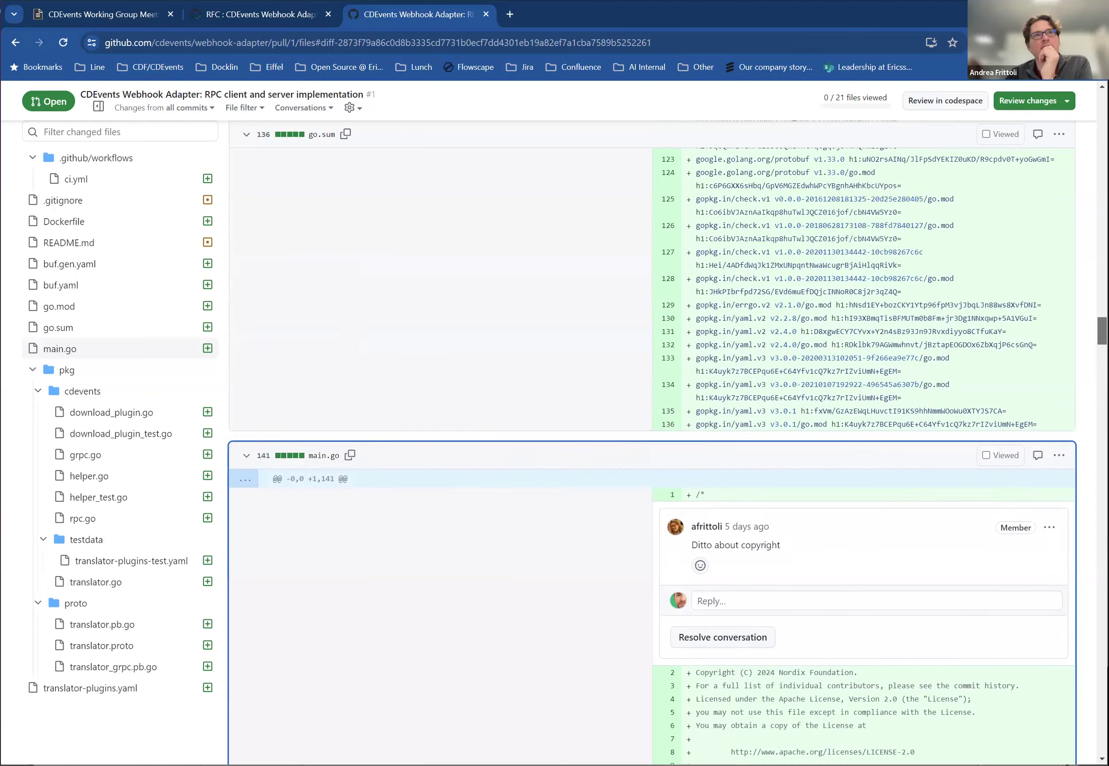
pyautogui.scroll(20, 879, 457)
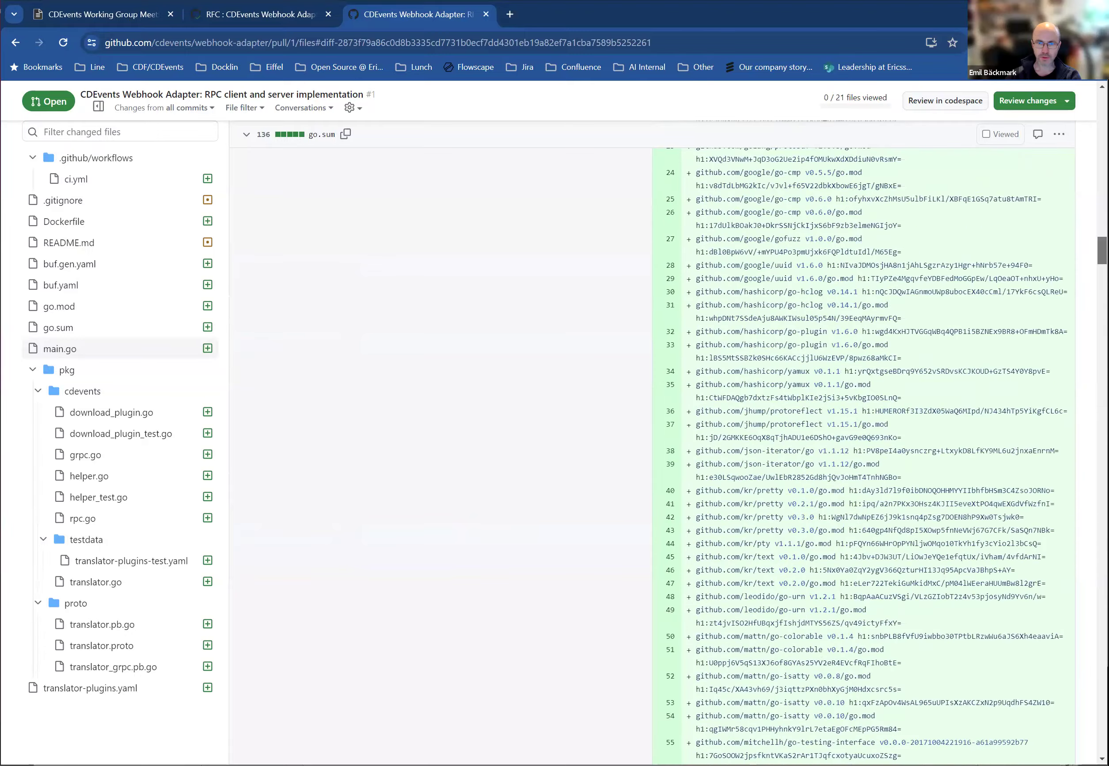
pyautogui.scroll(20, 698, 204)
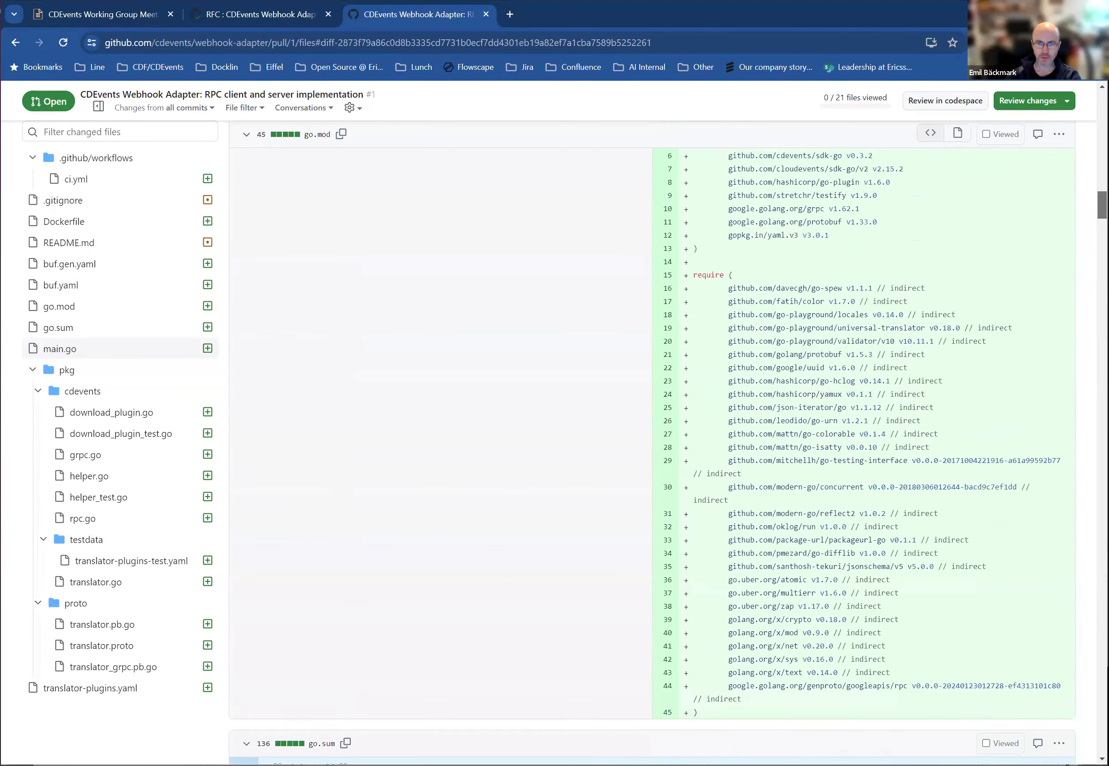
pyautogui.scroll(15, 653, 435)
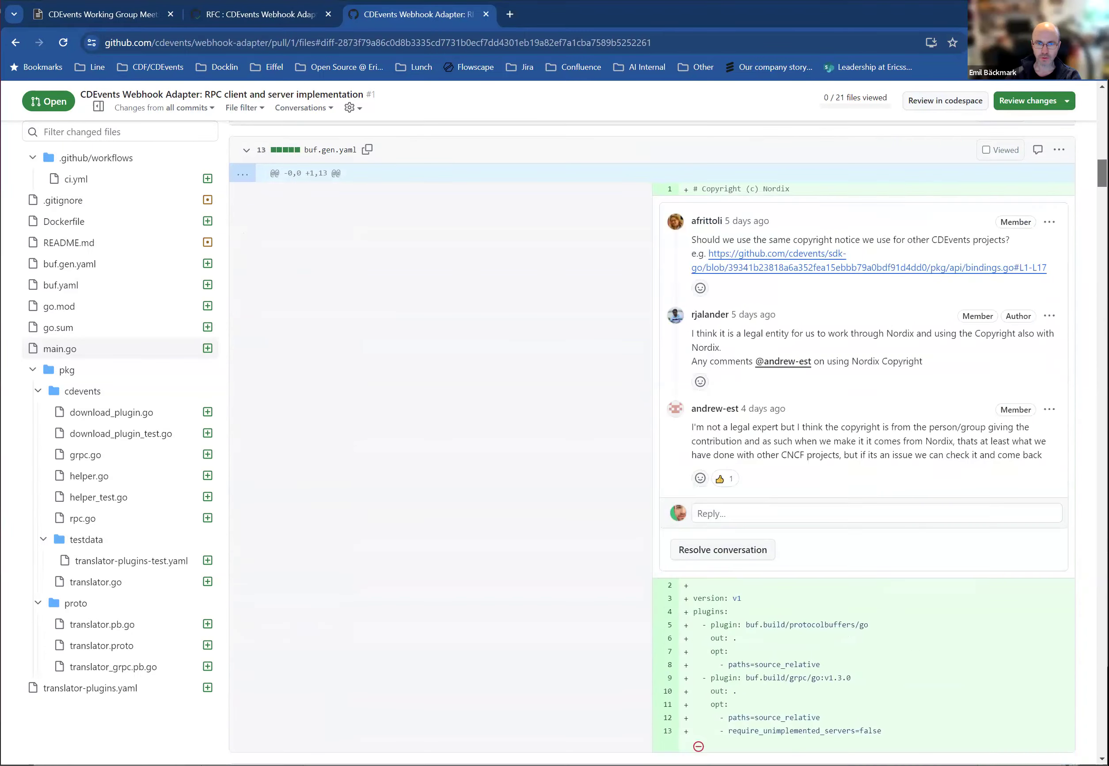
pyautogui.scroll(3, 653, 435)
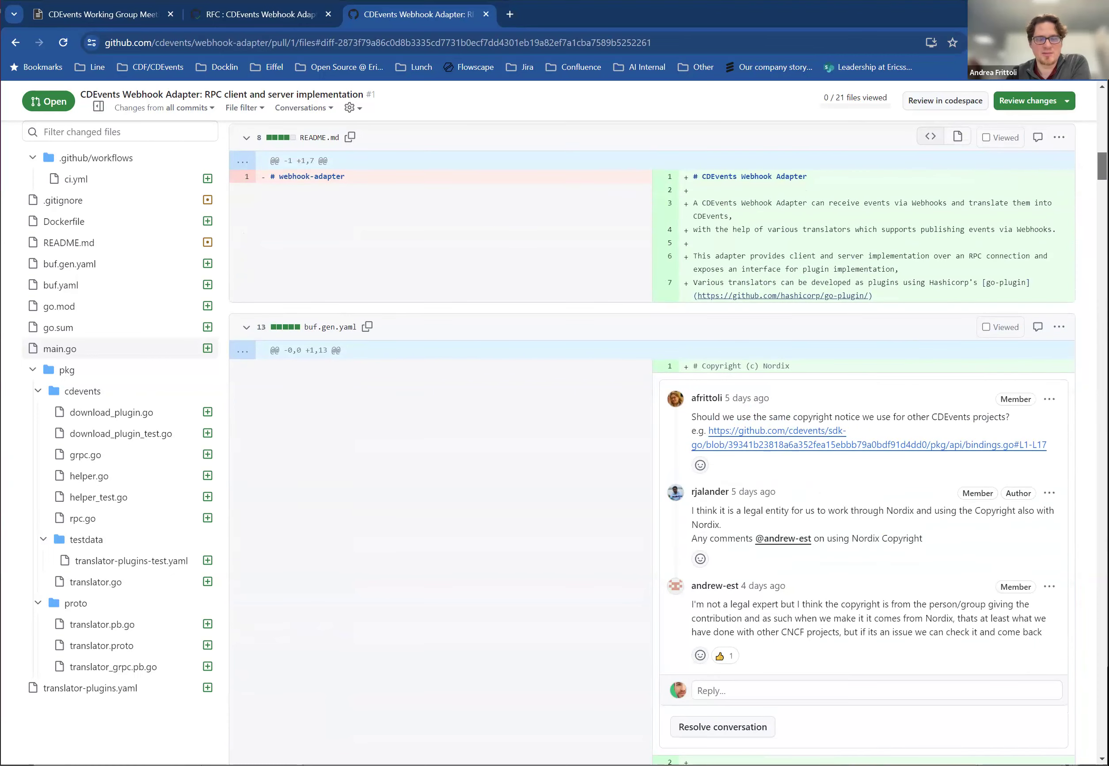
pyautogui.scroll(-1, 681, 518)
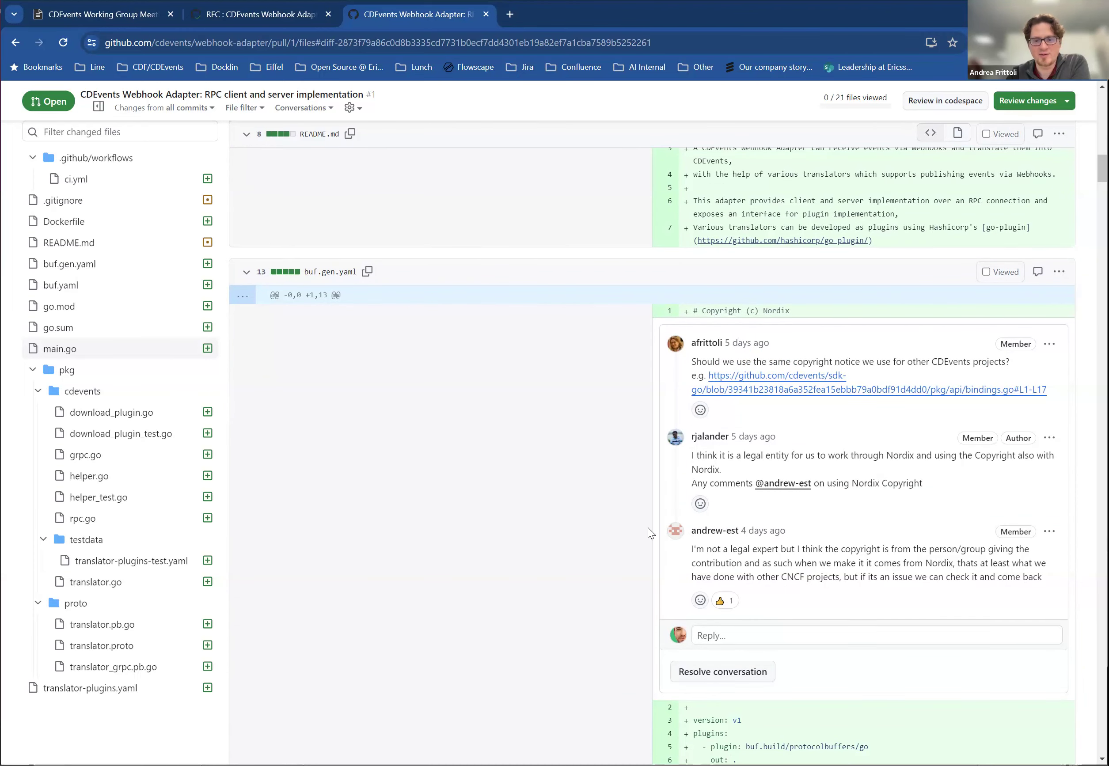
pyautogui.scroll(-1, 648, 528)
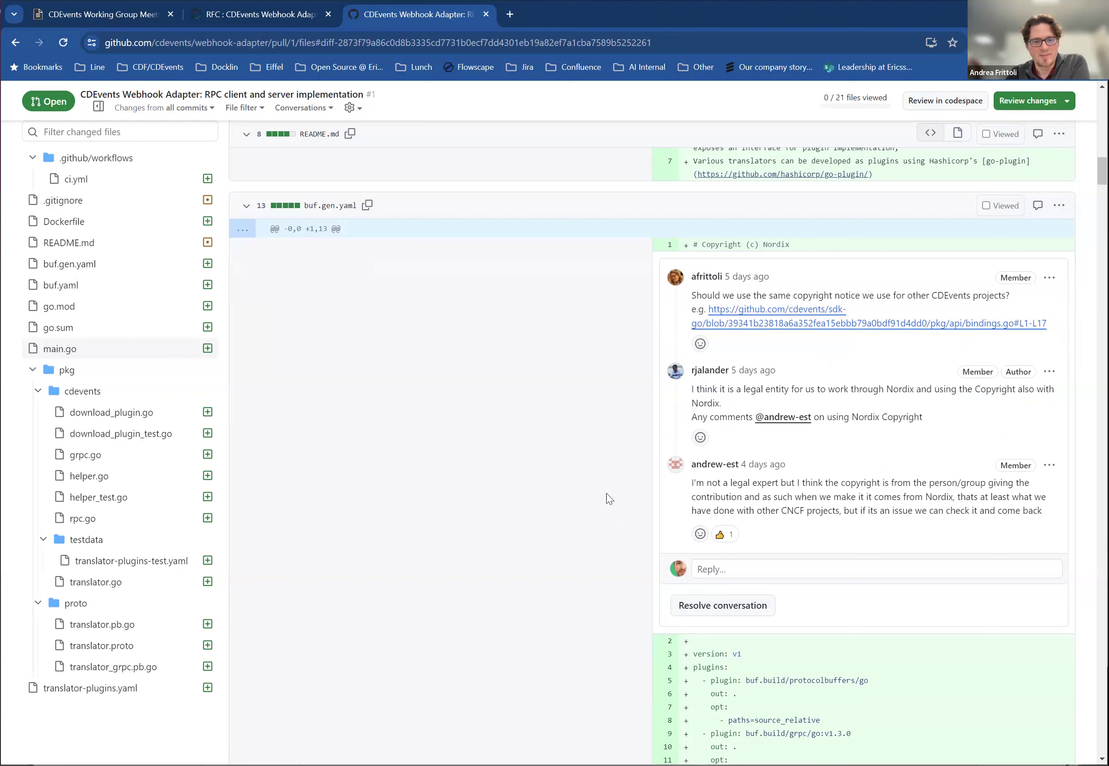
# - Open the sdk-go bindings.go file linked in the review comment and examine the author and year in its copyright line
pyautogui.middleClick(748, 311)
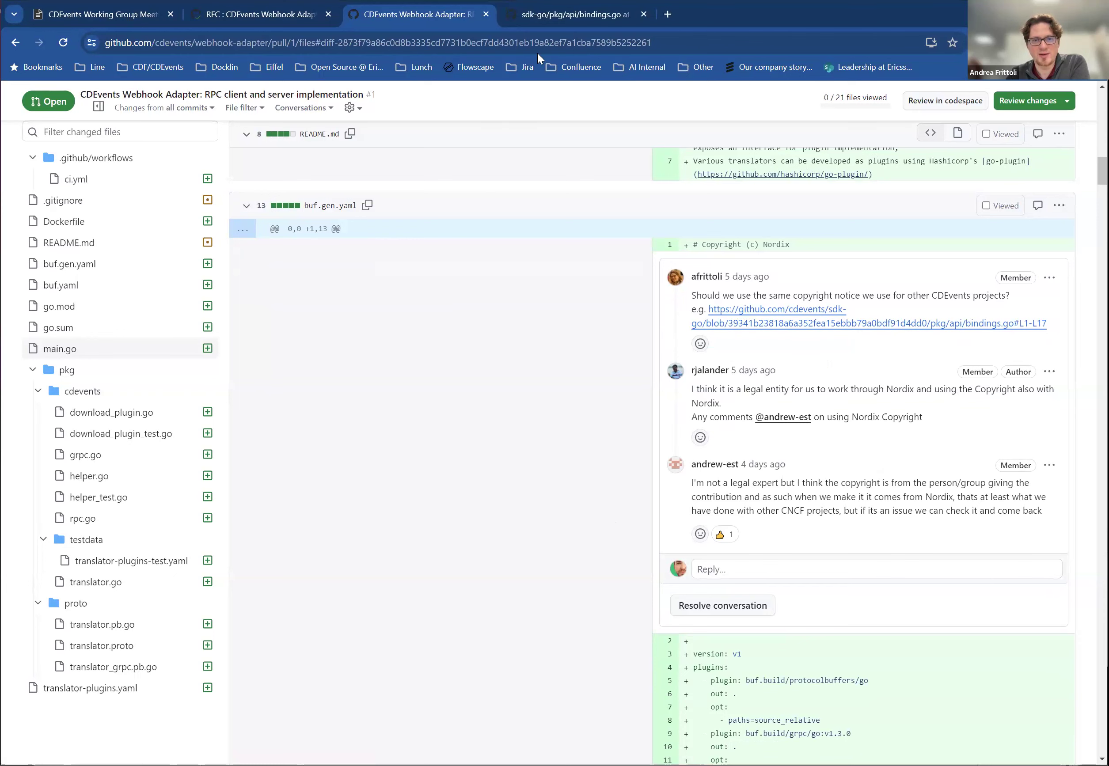
pyautogui.click(559, 17)
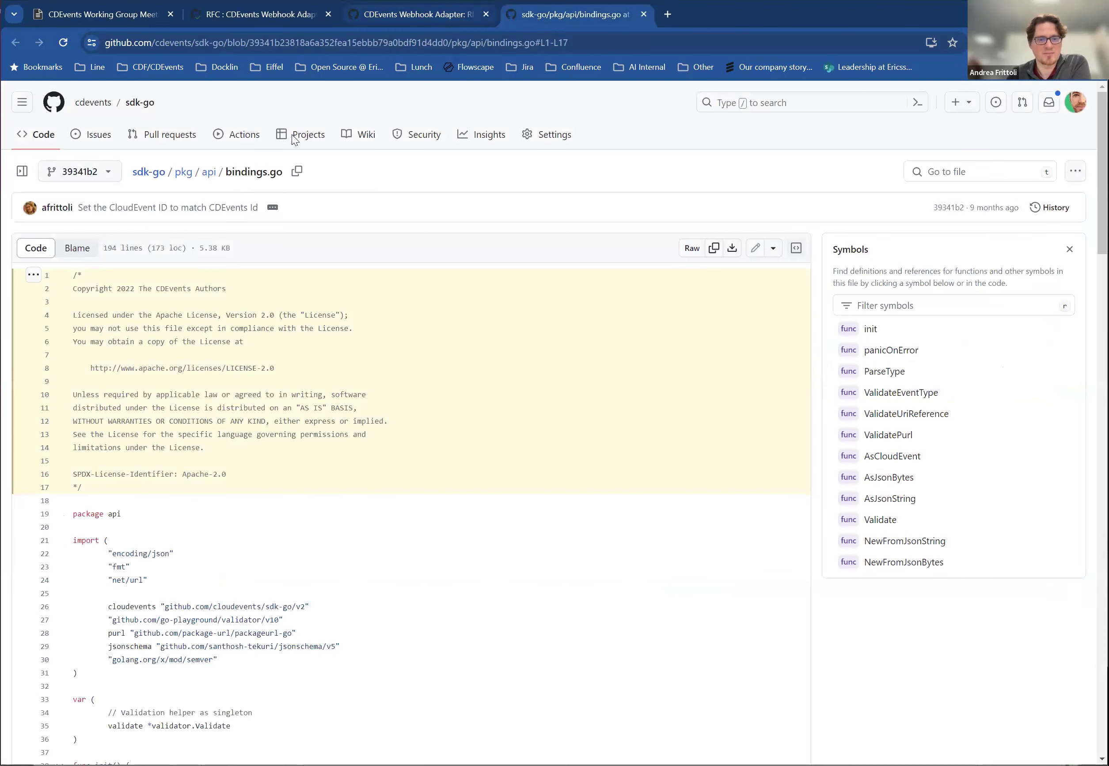
pyautogui.doubleClick(143, 288)
pyautogui.keyDown('shift'); pyautogui.click(227, 288); pyautogui.keyUp('shift')
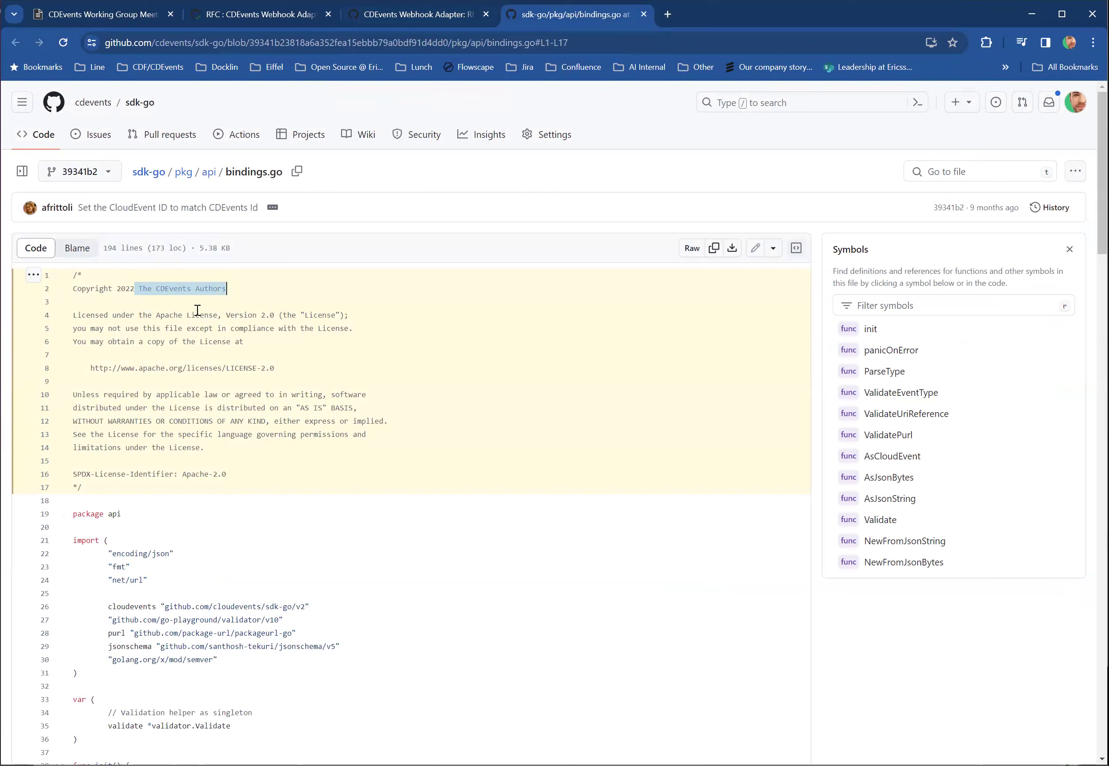
pyautogui.doubleClick(124, 290)
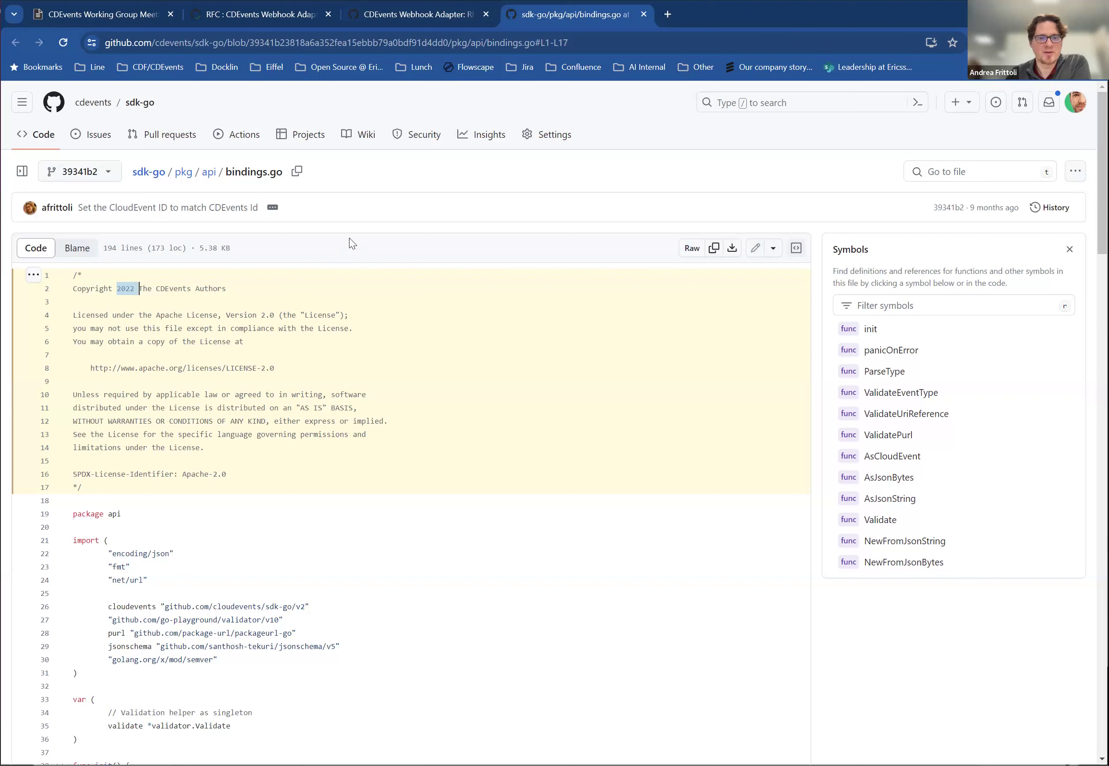